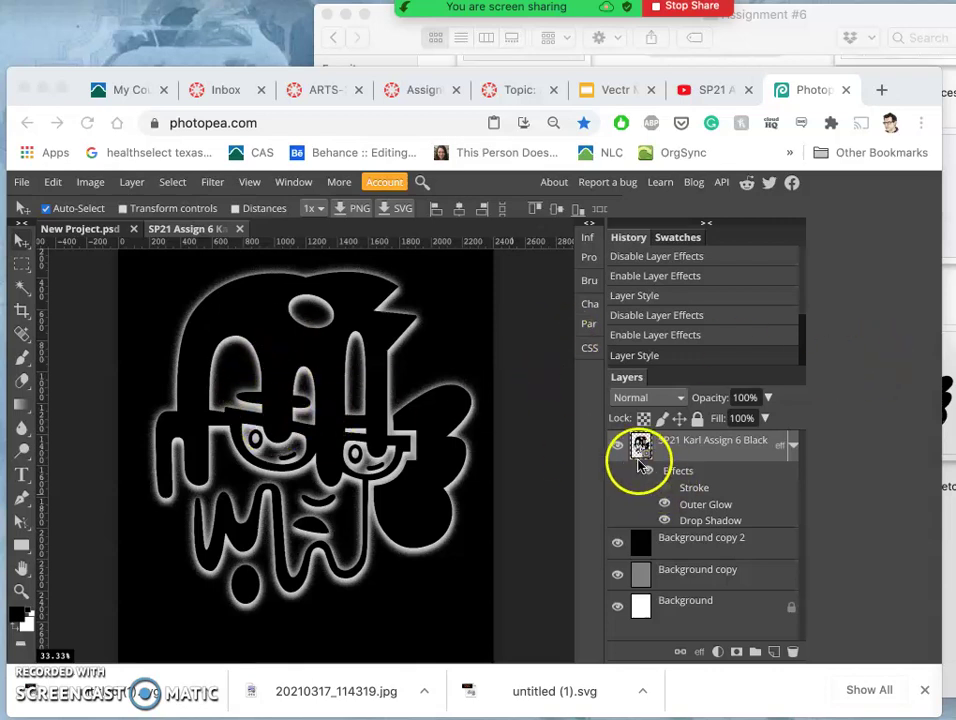
- Turn off the logo layer's effects in Photopea
left_click(638, 466)
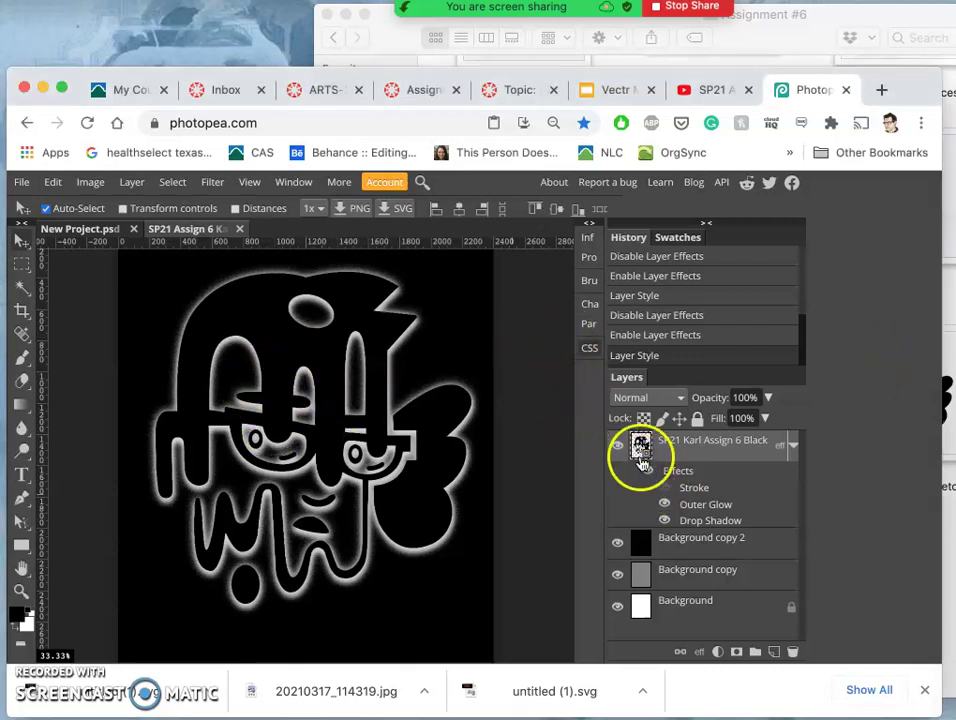
left_click(648, 472)
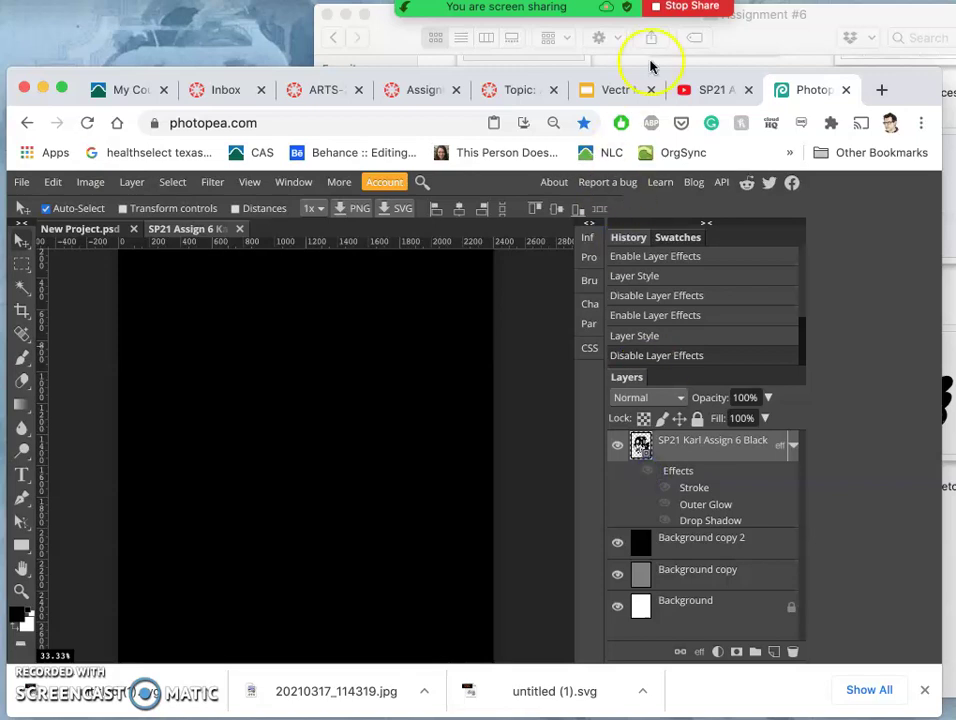
left_click(750, 43)
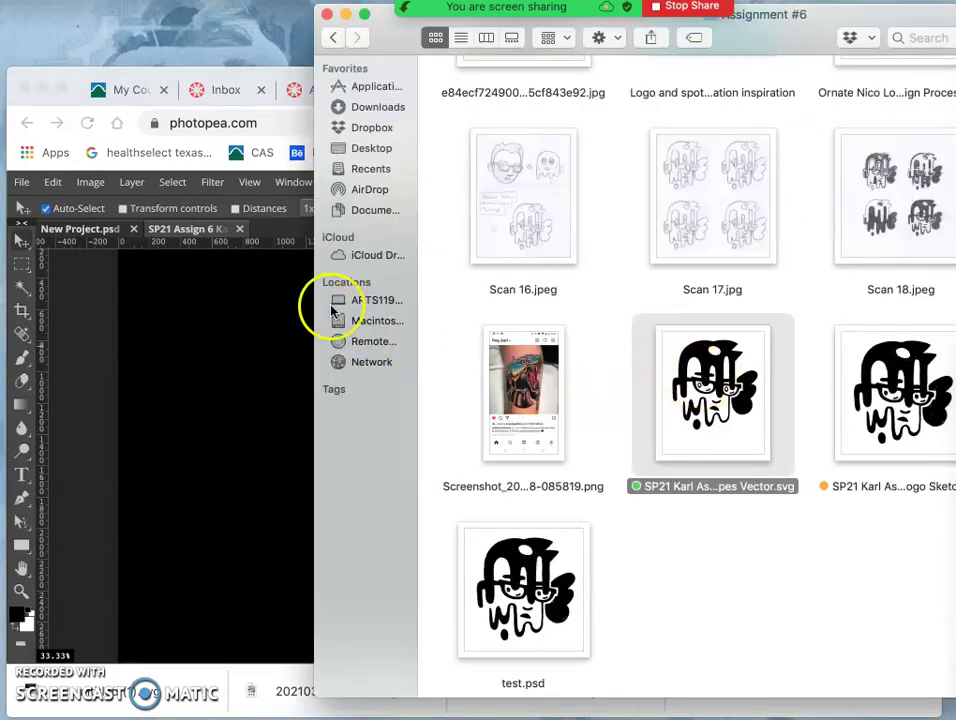
left_click(260, 363)
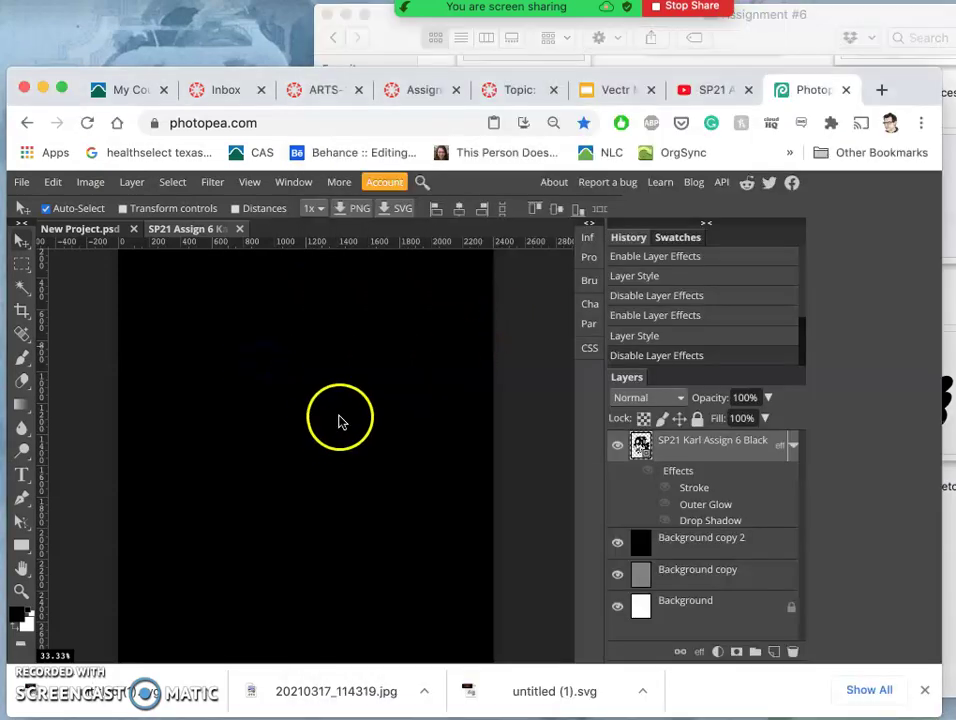
- Hide and re-show the black and grey background layers to preview the plain logo on each
left_click(618, 543)
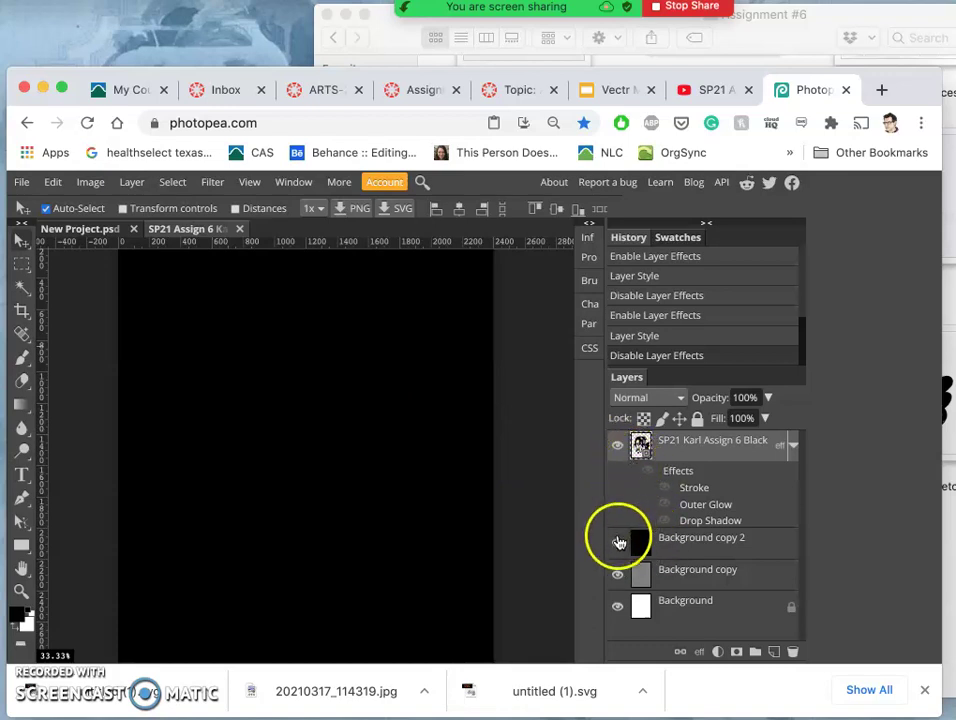
left_click(618, 545)
left_click(618, 545)
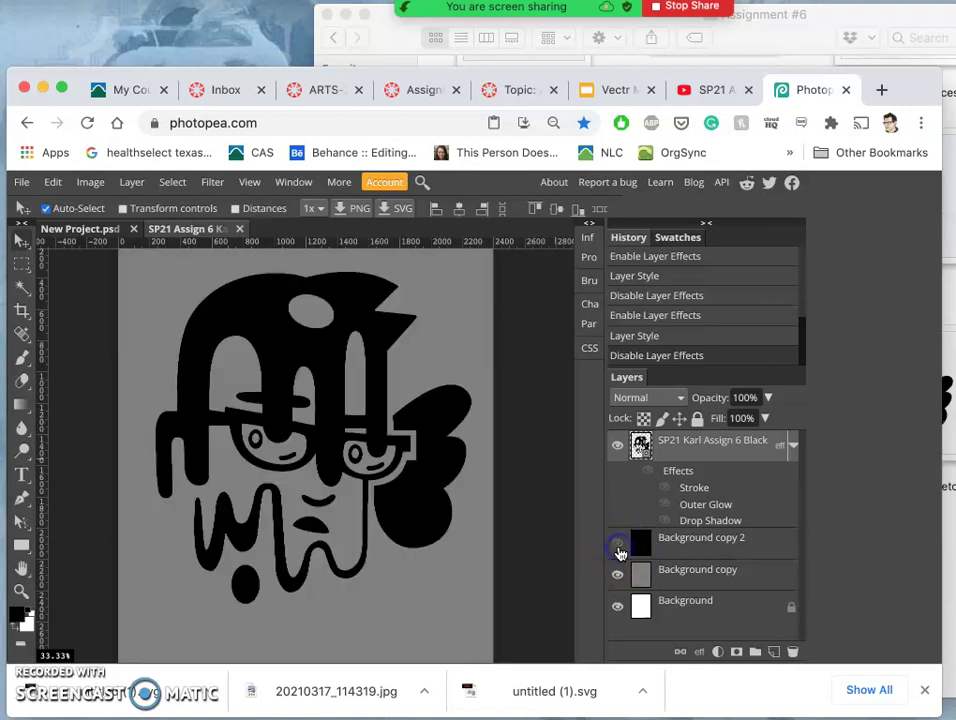
left_click(618, 576)
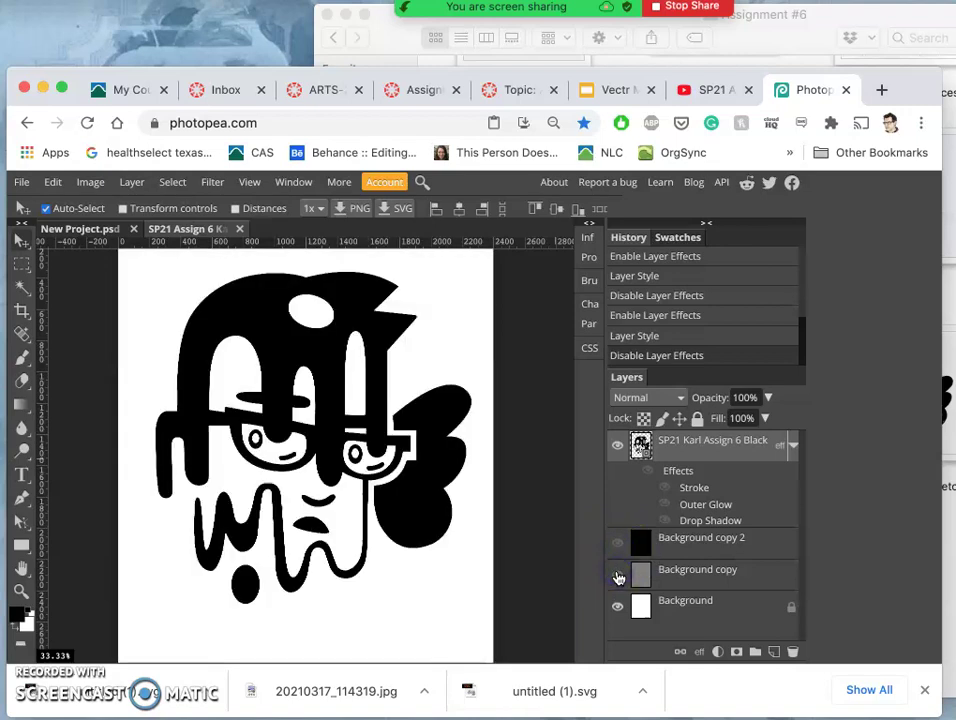
left_click(618, 576)
left_click(618, 543)
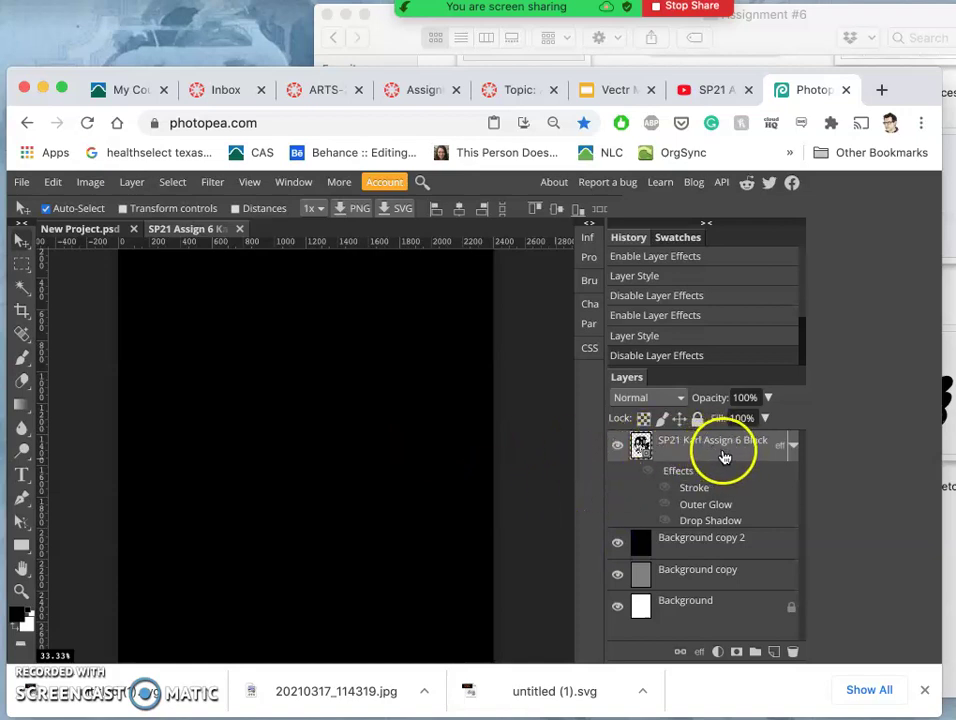
- Toggle the logo's layer effects off and on, leaving them enabled
left_click(651, 474)
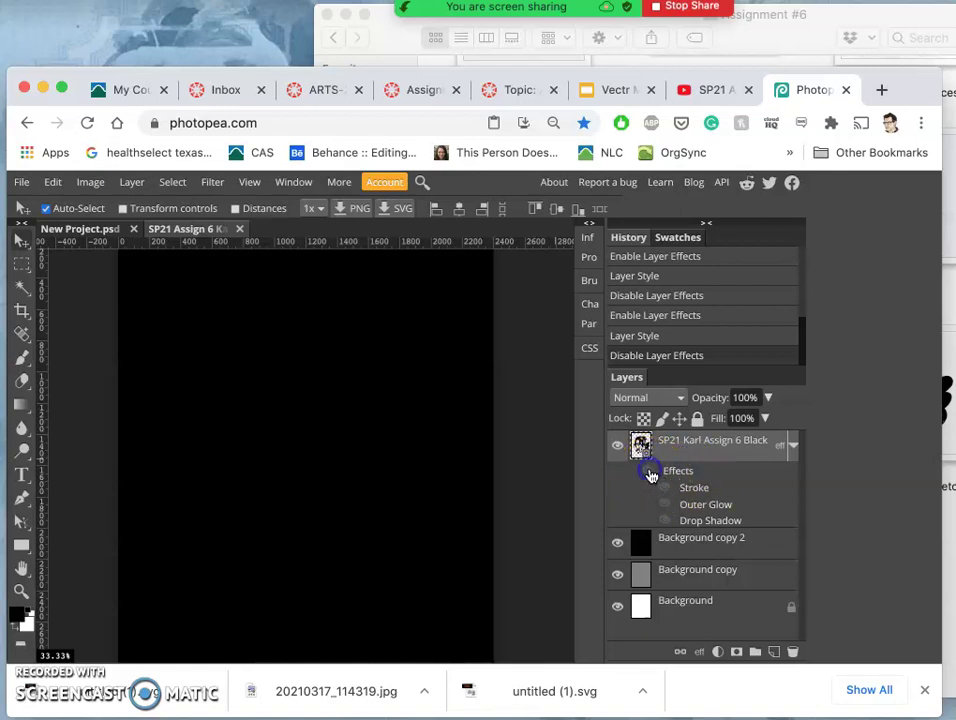
double_click(651, 474)
left_click(652, 476)
double_click(652, 476)
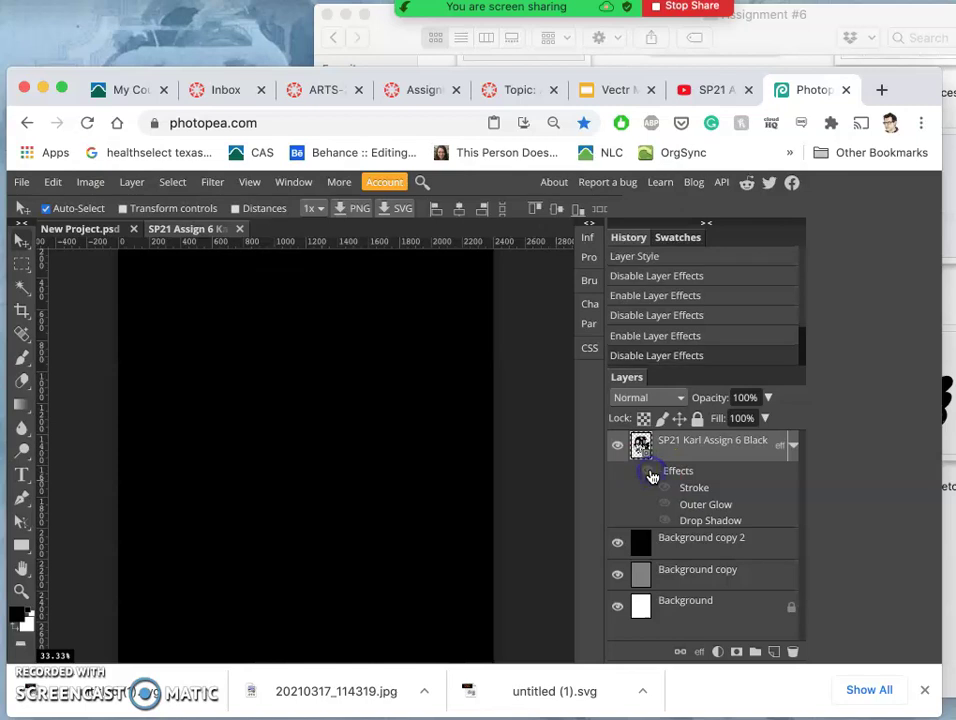
left_click(649, 474)
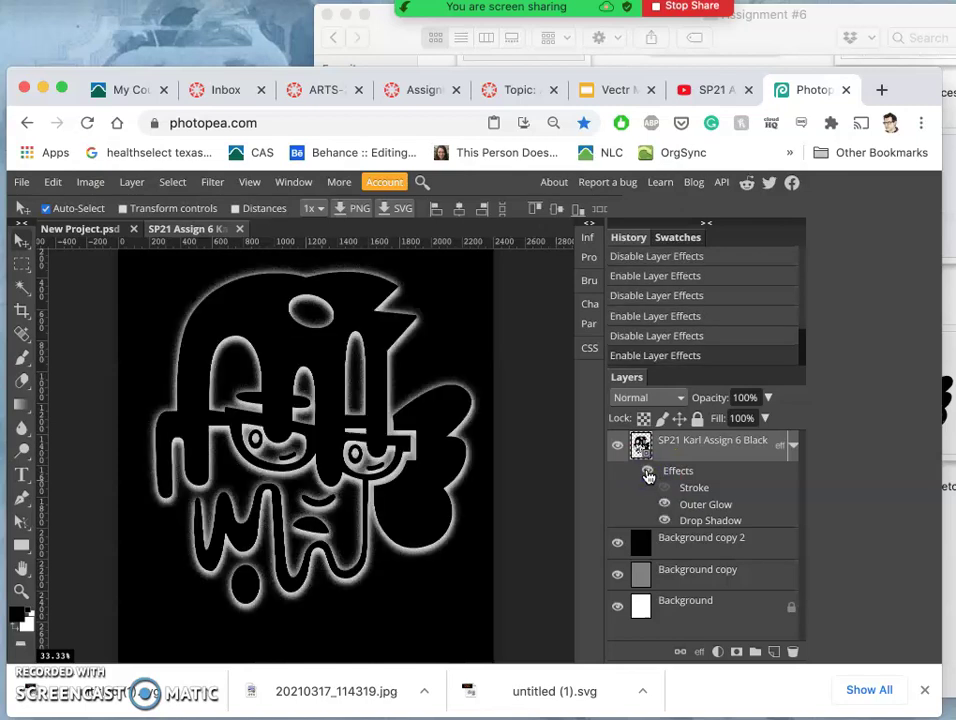
- Turn the white Stroke off, keep Outer Glow on, and hide the black background to show grey
mouse_move(652, 483)
left_mouse_down()
mouse_move(651, 497)
mouse_move(760, 482)
mouse_move(651, 521)
mouse_move(696, 497)
mouse_move(707, 522)
mouse_move(649, 501)
mouse_move(649, 491)
mouse_move(664, 495)
left_mouse_up()
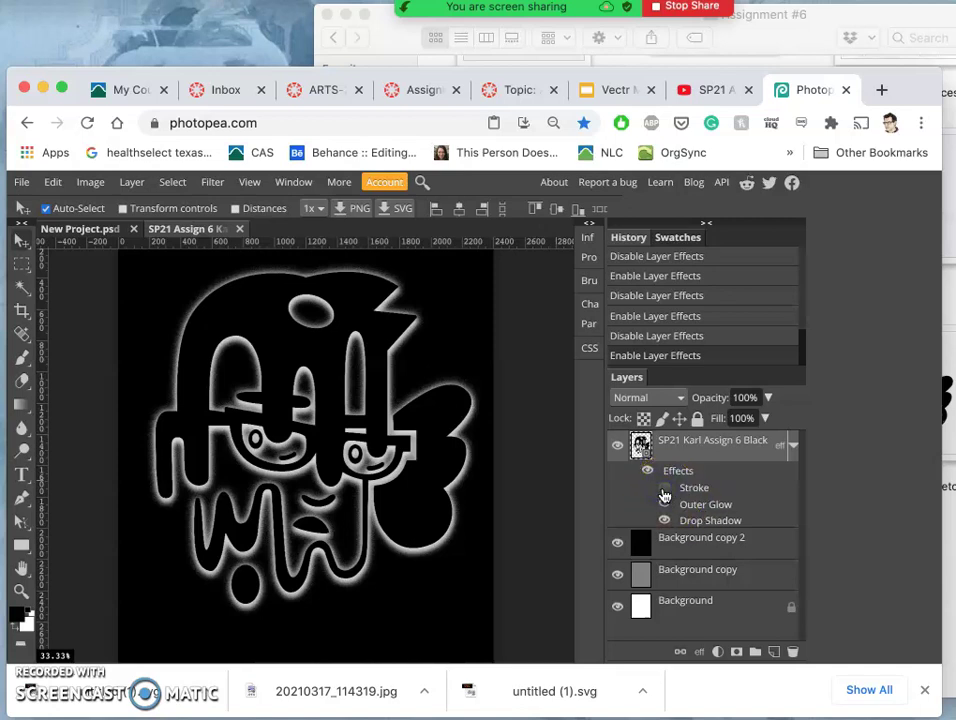
left_click(664, 494)
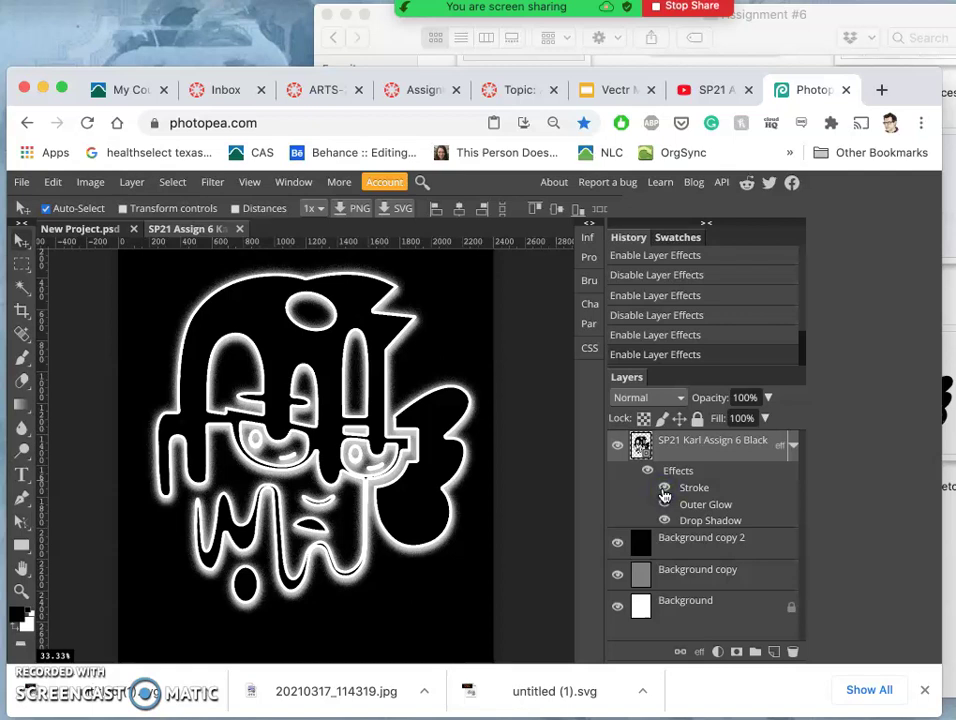
left_click(664, 494)
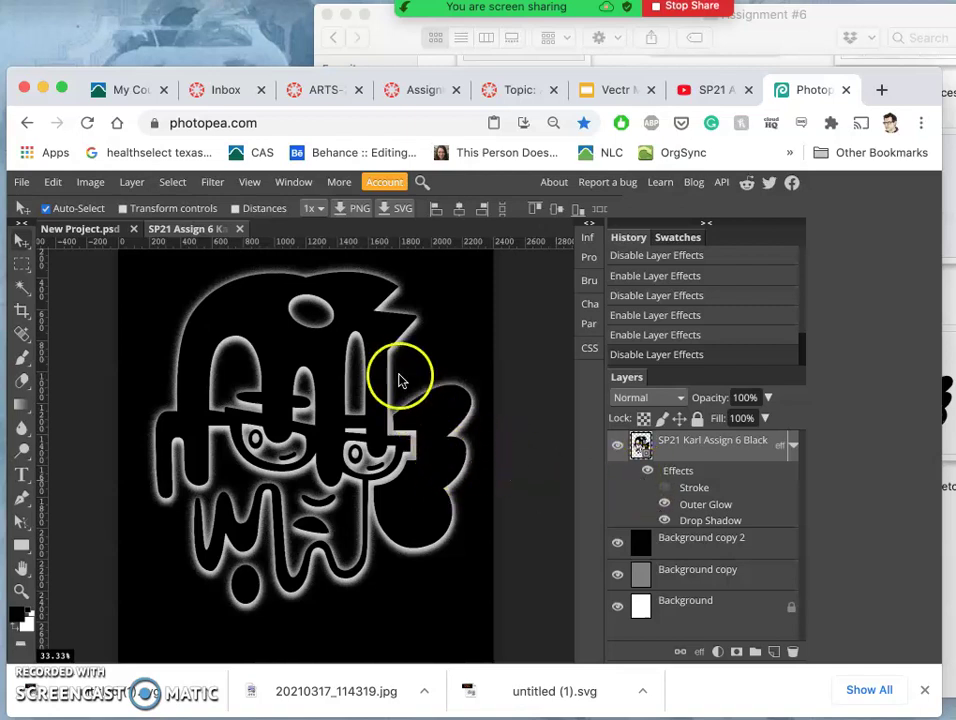
left_click(667, 506)
left_click(666, 508)
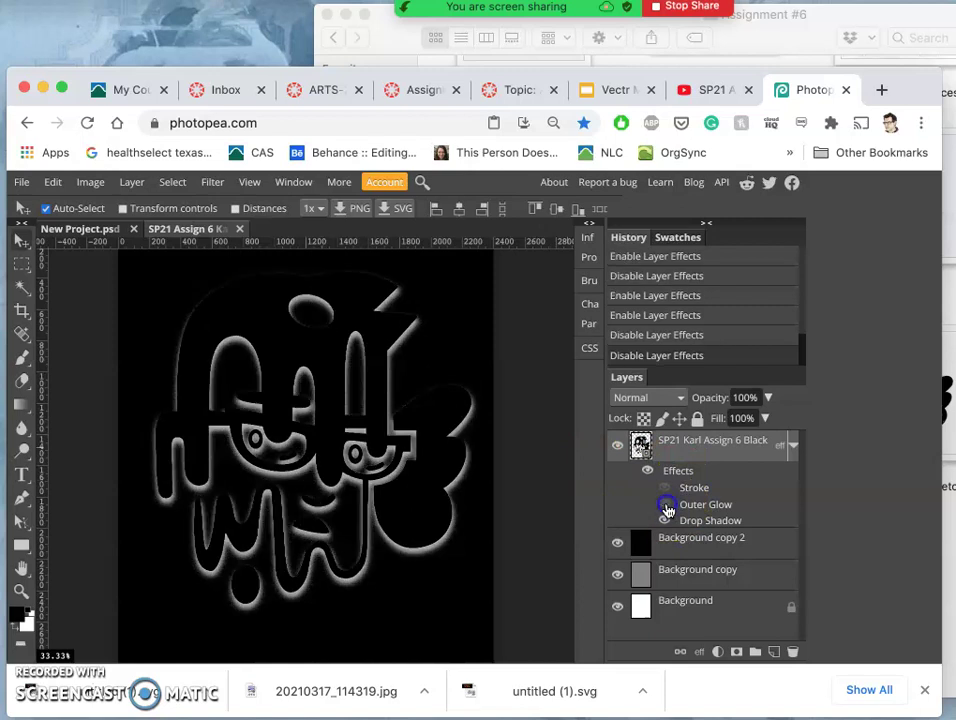
left_click(665, 506)
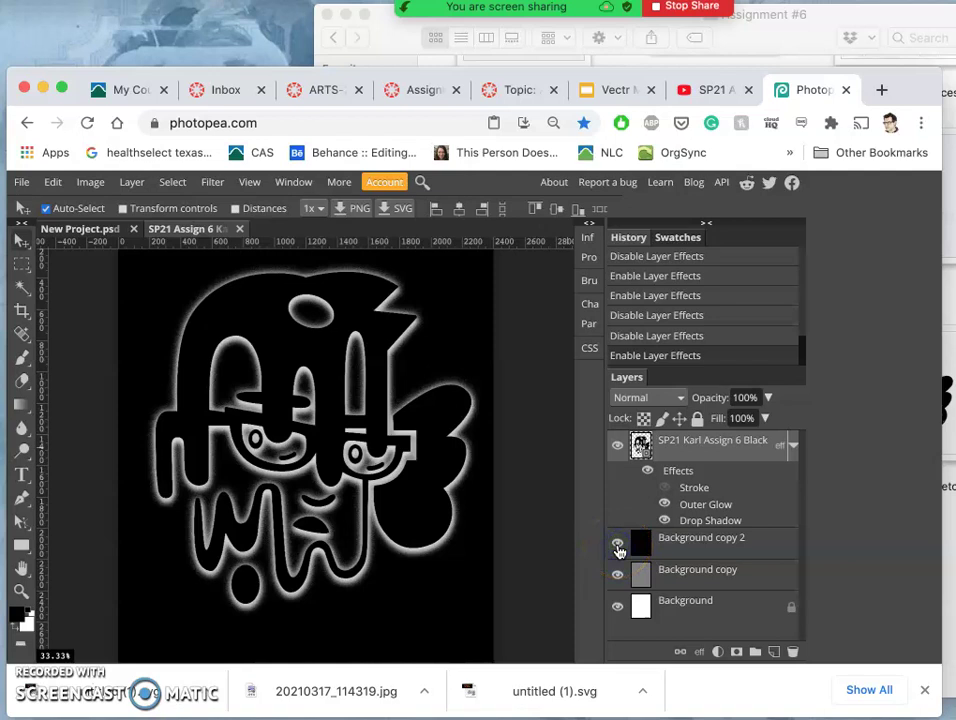
left_click_drag(657, 520, 700, 512)
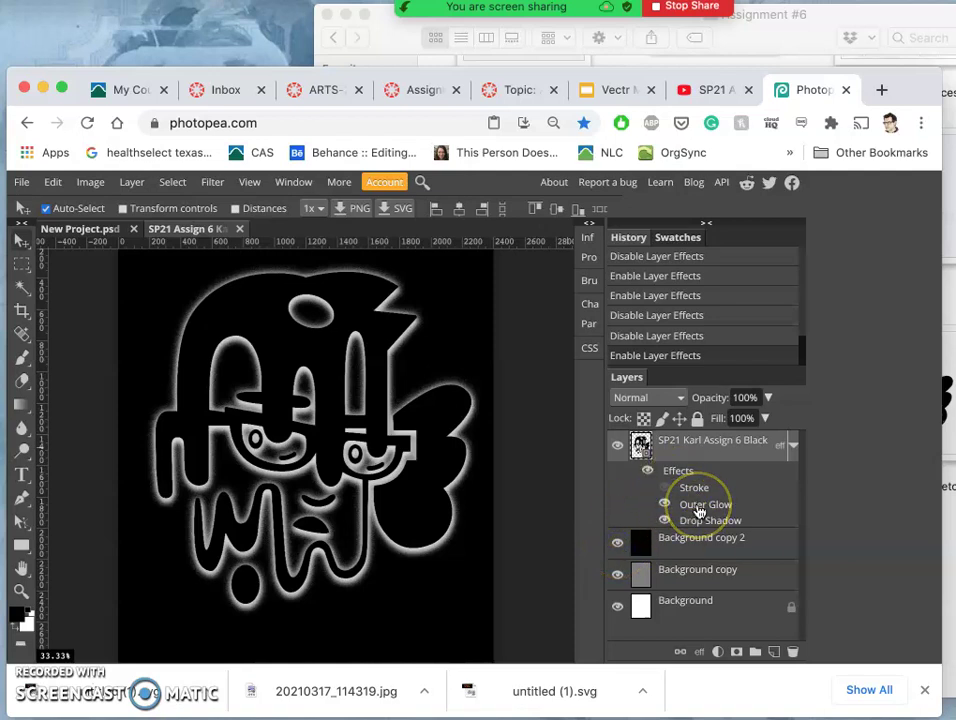
left_click(700, 512)
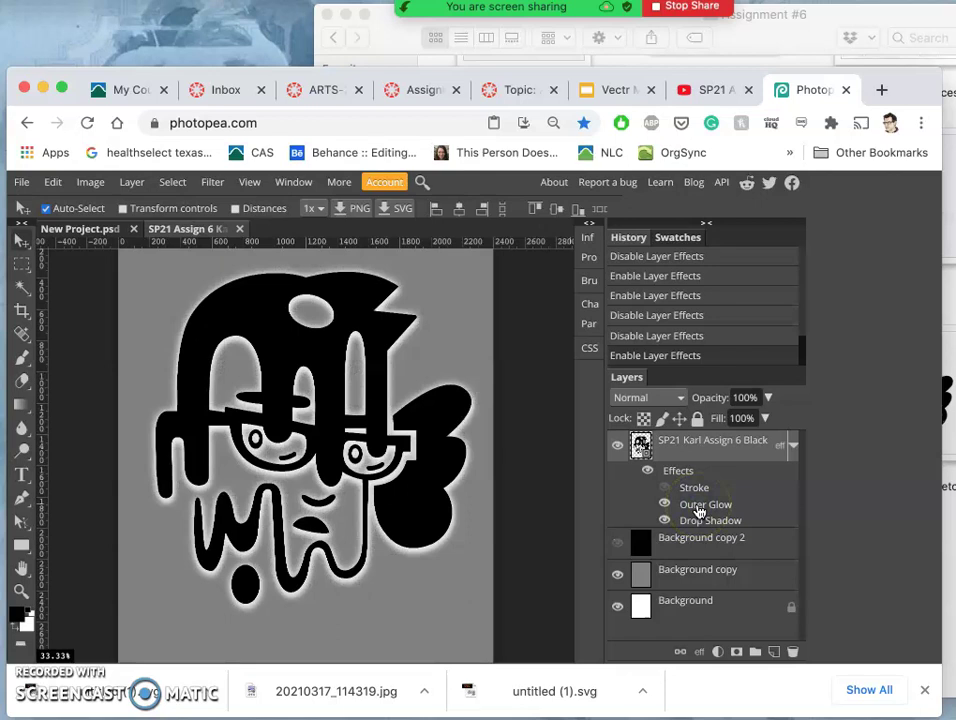
double_click(700, 512)
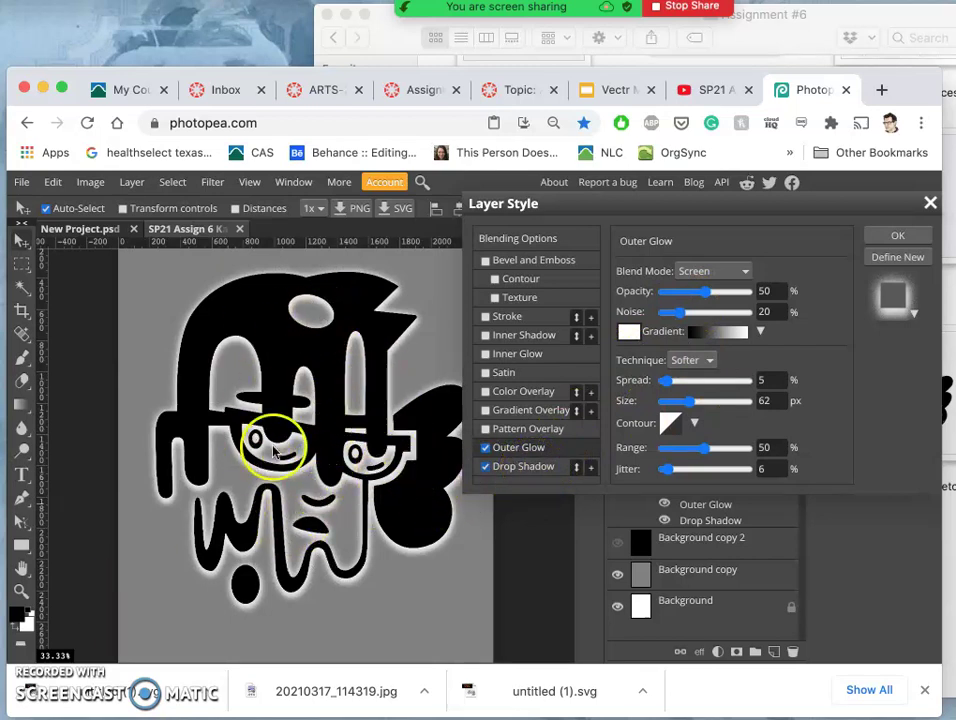
left_click(900, 237)
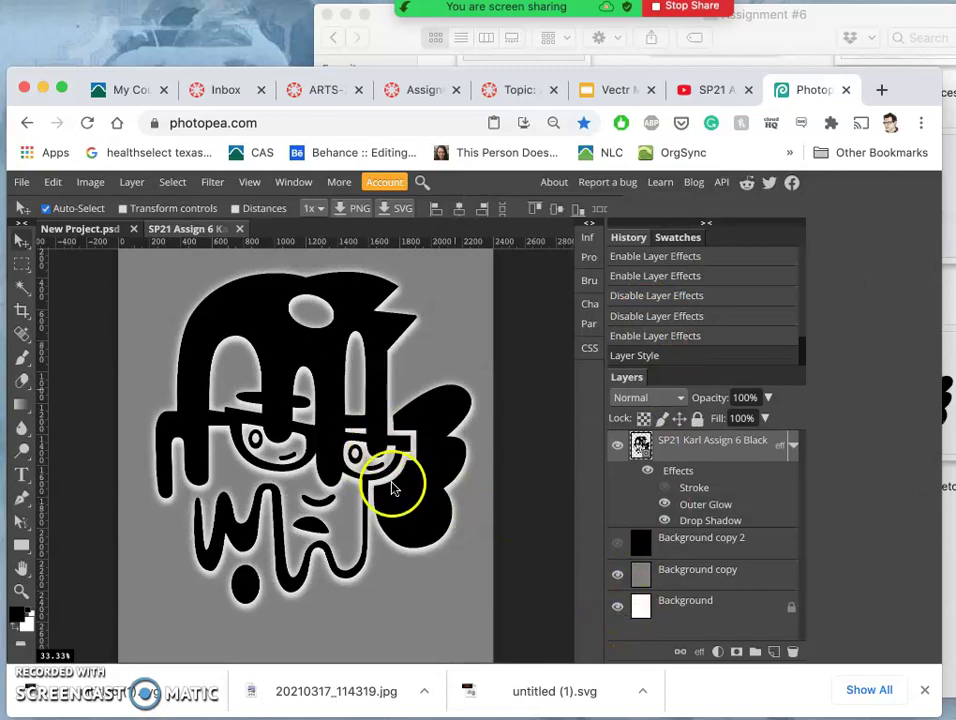
- Hide the grey and white background layers to leave transparency, zooming in and out to inspect edges
left_click(617, 574)
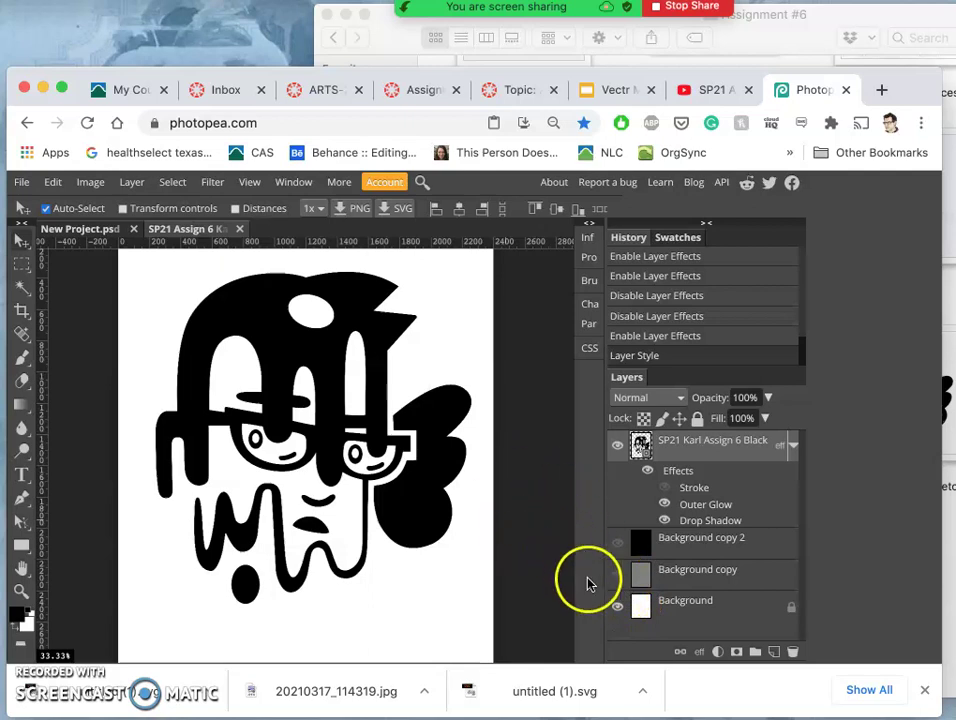
left_click(619, 609)
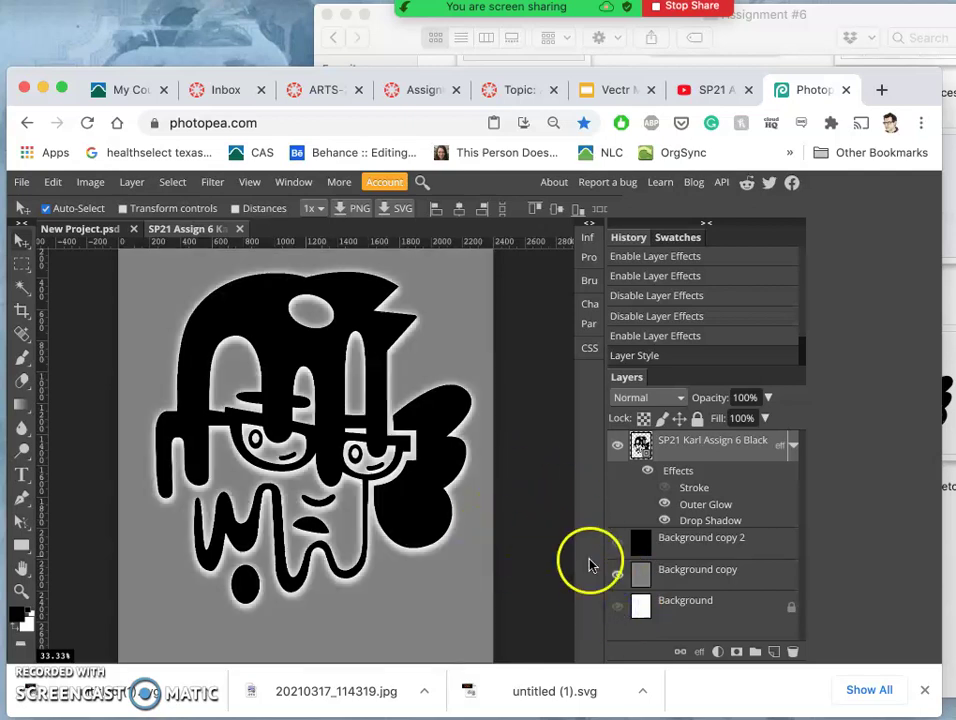
left_click(617, 573)
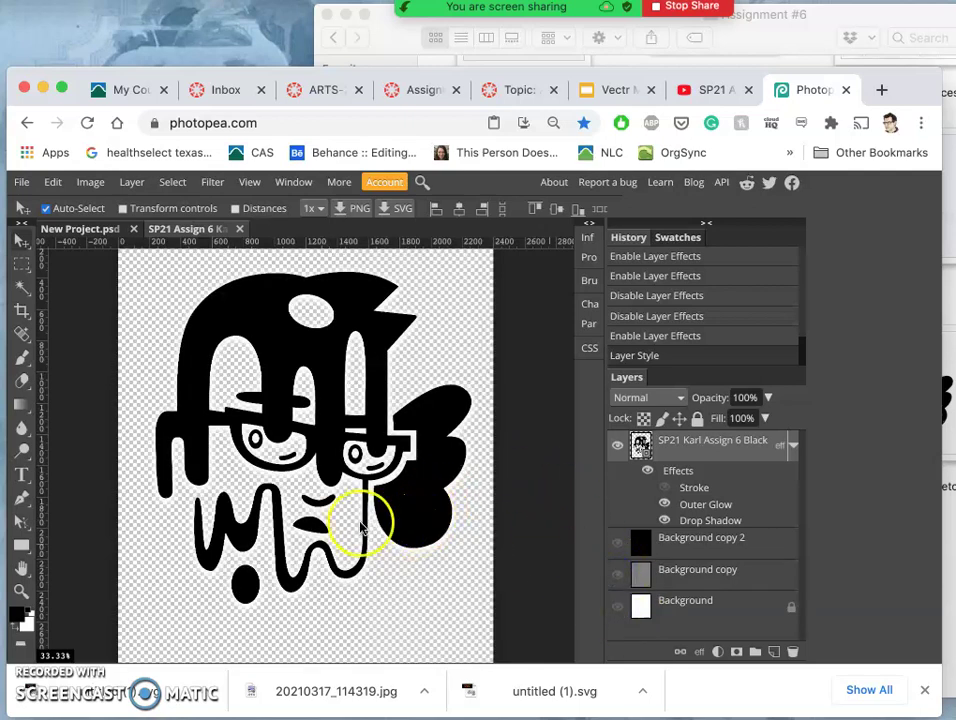
scroll(362, 528, "up", 10)
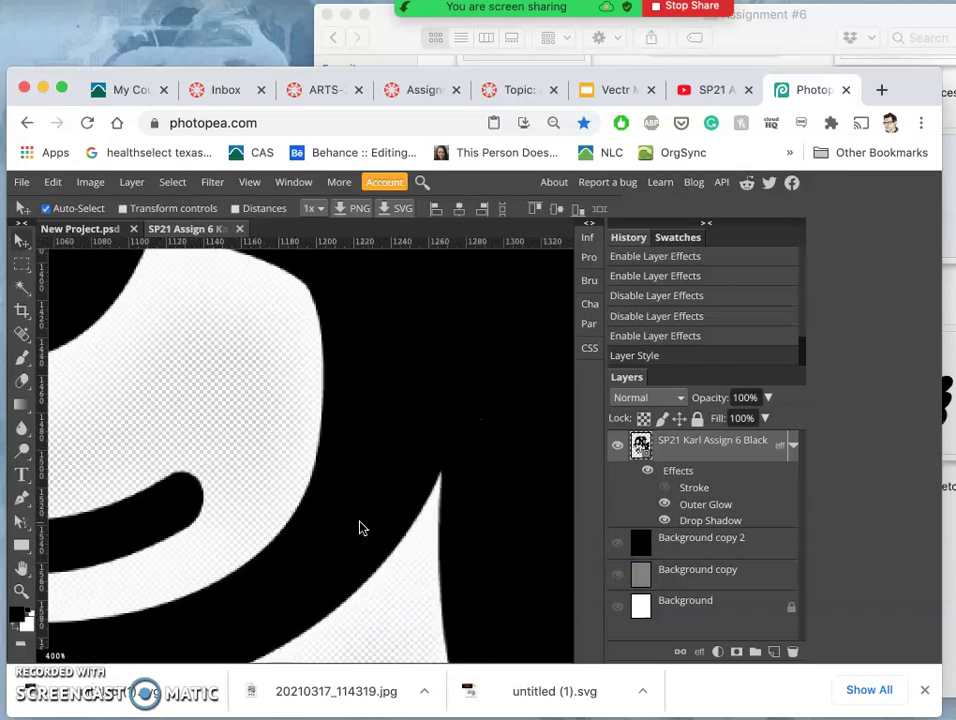
scroll(362, 528, "up", 5)
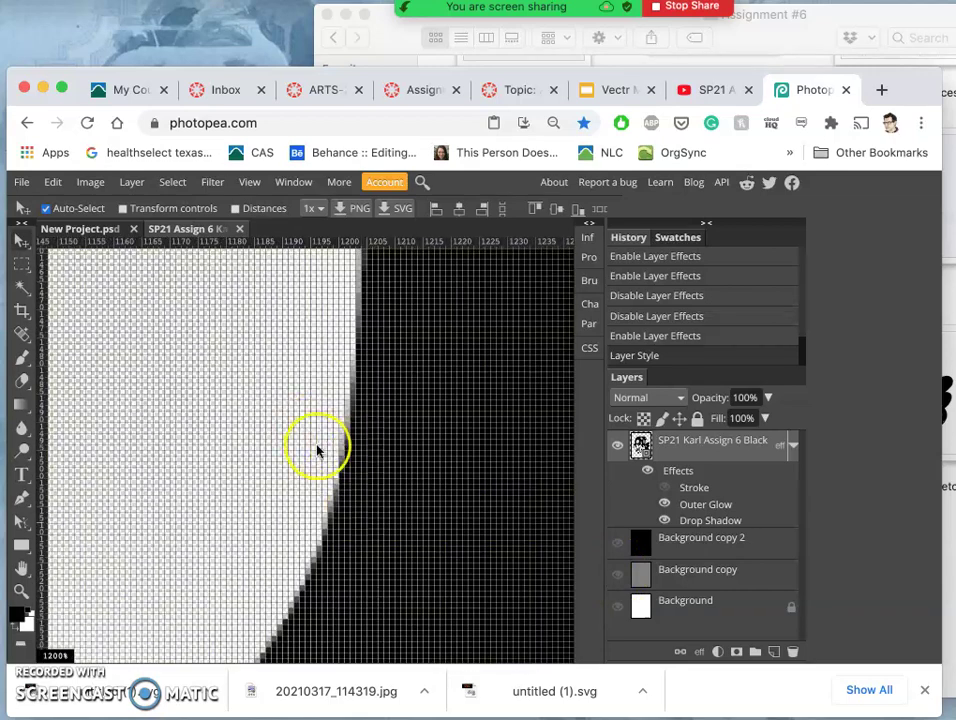
scroll(317, 451, "down", 15)
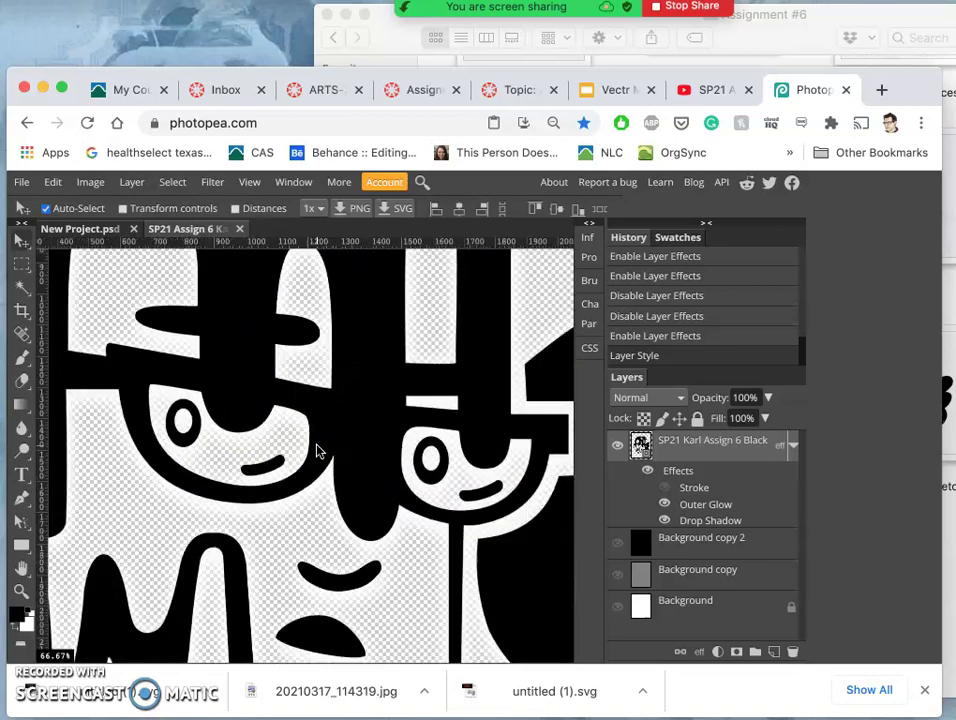
scroll(317, 451, "down", 2)
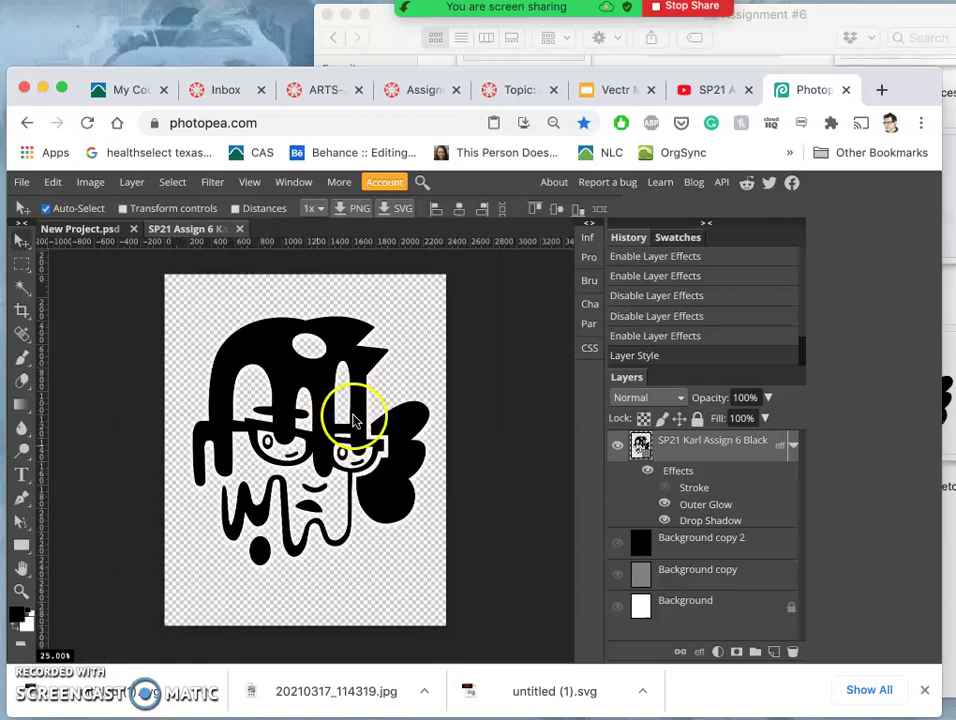
- Save the logo document as a PSD file
left_click(21, 182)
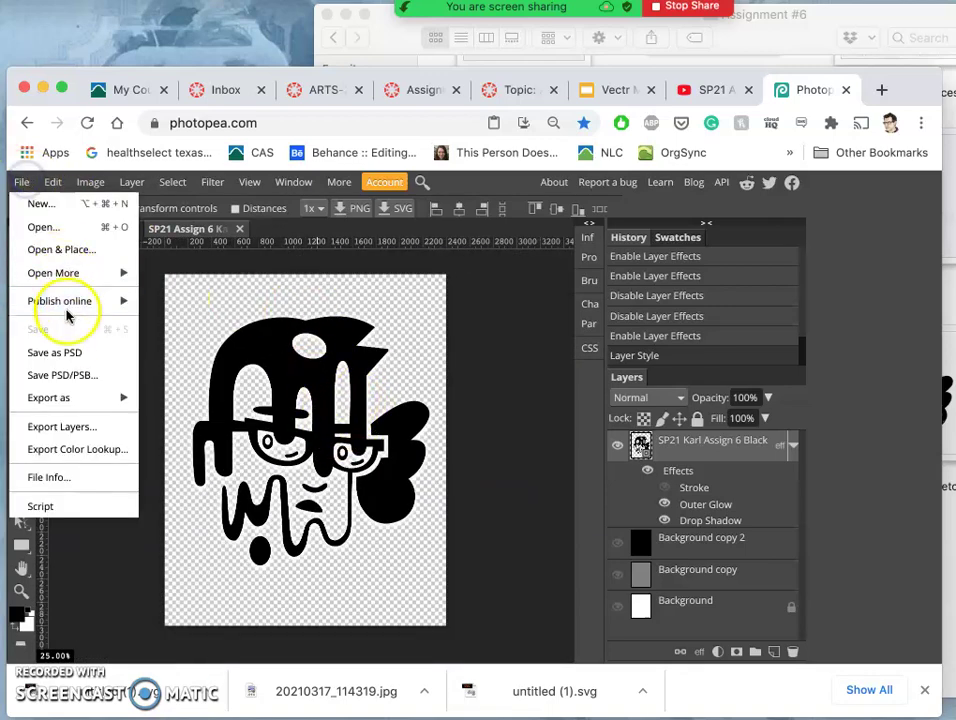
mouse_move(40, 397)
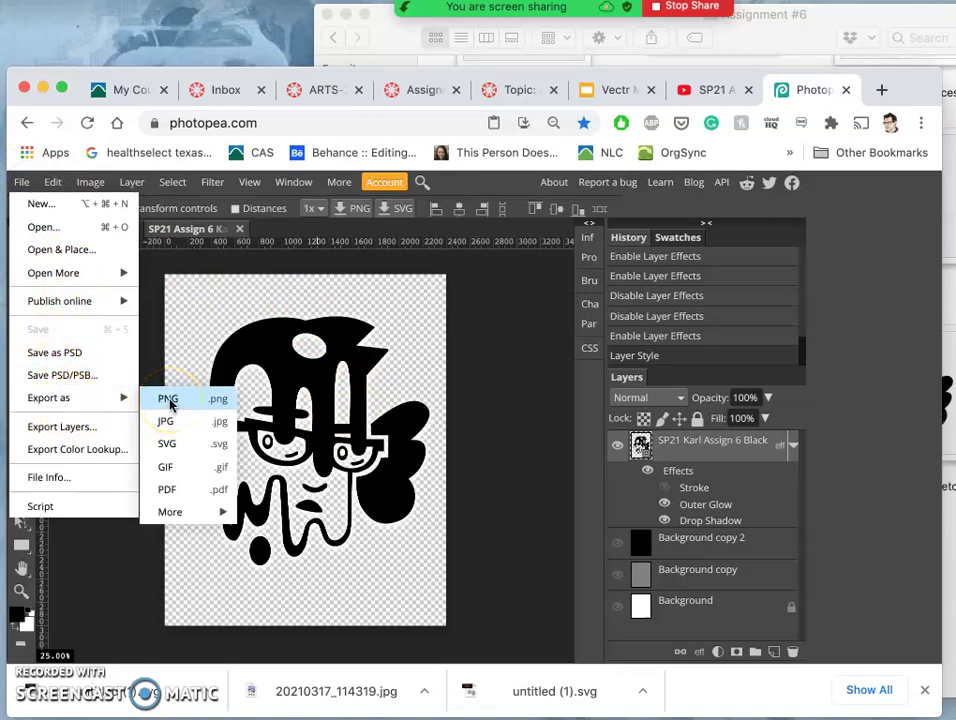
left_click(73, 354)
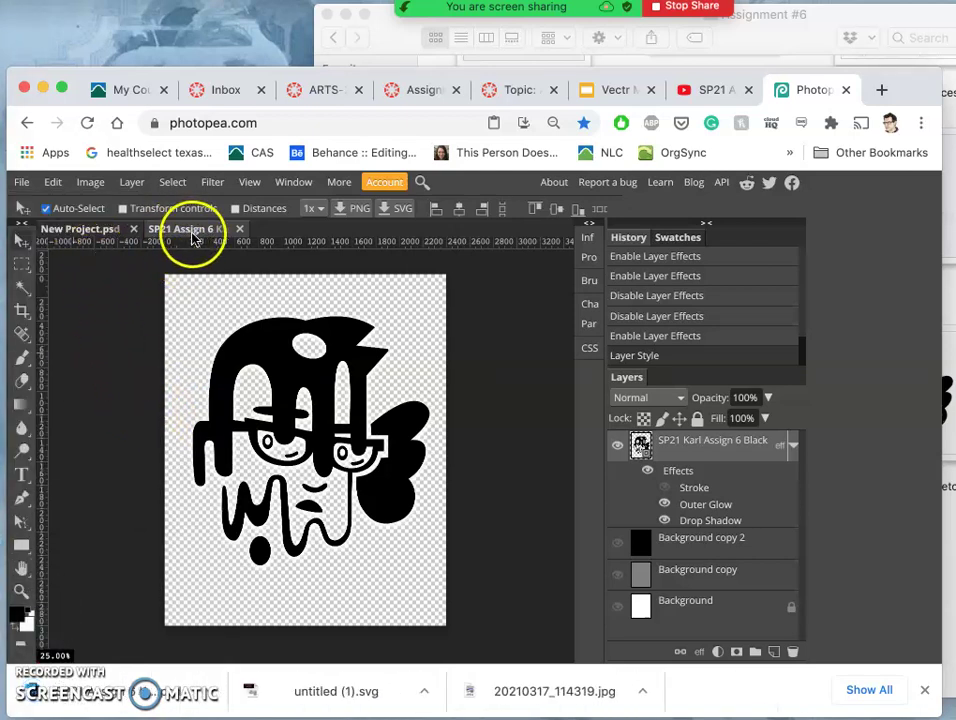
- Open the downloaded assignment file from Downloads, then quit Photoshop as it launches
mouse_move(35, 519)
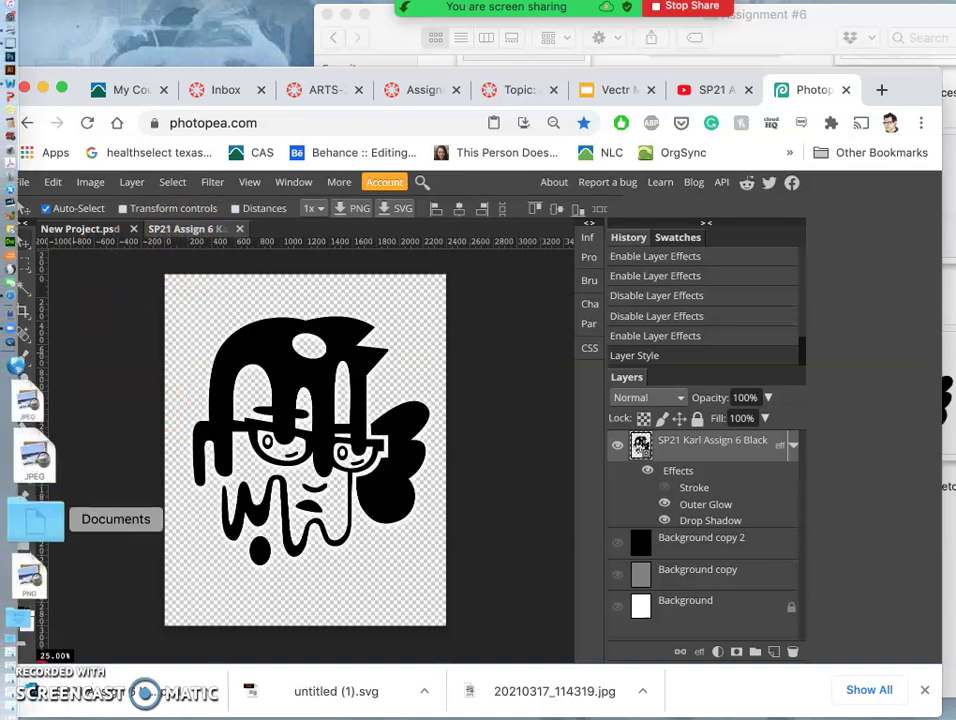
left_click(16, 540)
left_click(149, 207)
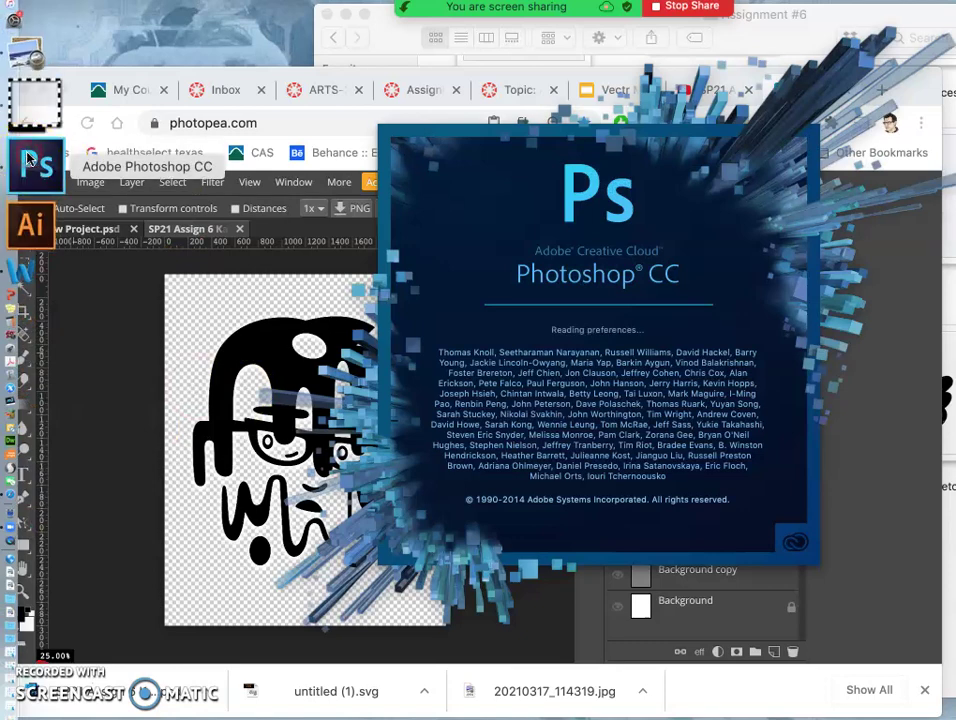
right_click(30, 160)
left_click(104, 179)
left_click(517, 470)
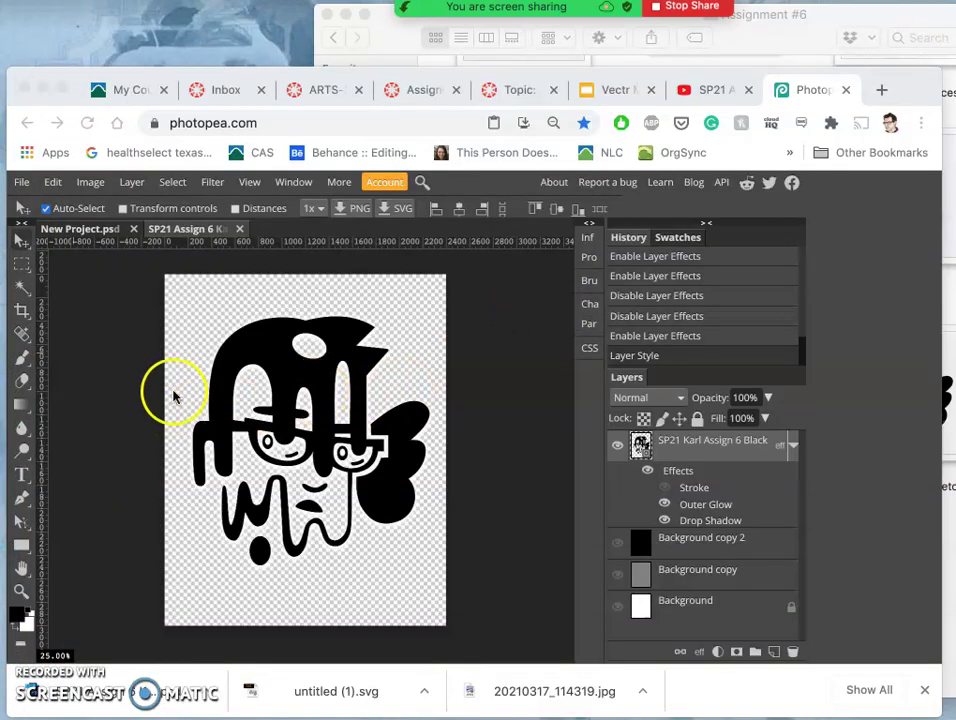
- Export the logo as a 2400 × 3000 PNG at 100% quality via Save for web
mouse_move(35, 207)
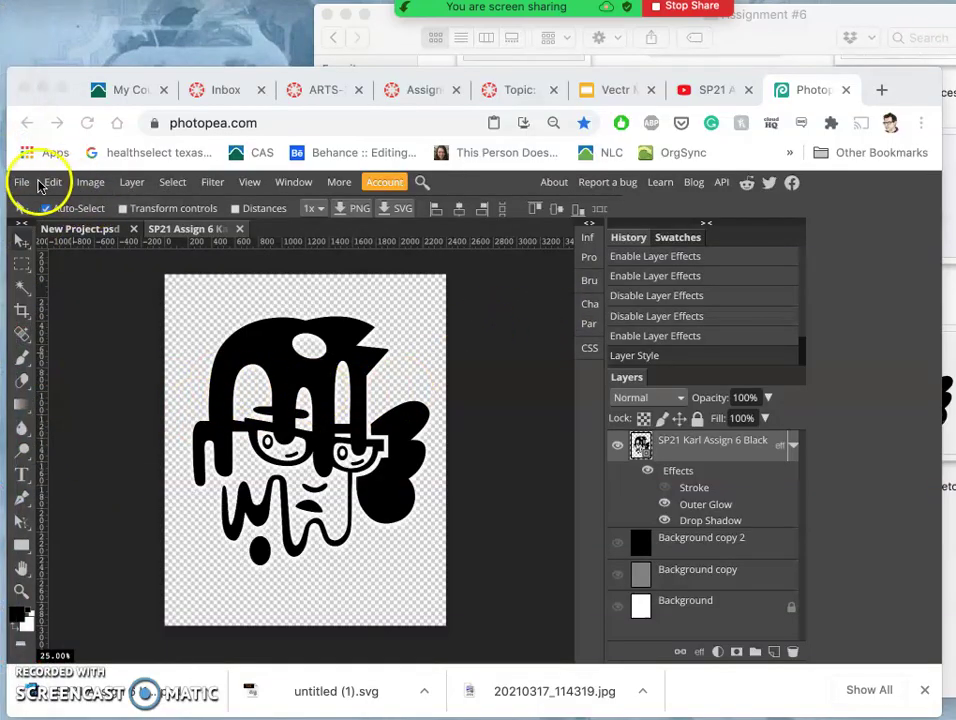
left_click(21, 183)
mouse_move(50, 399)
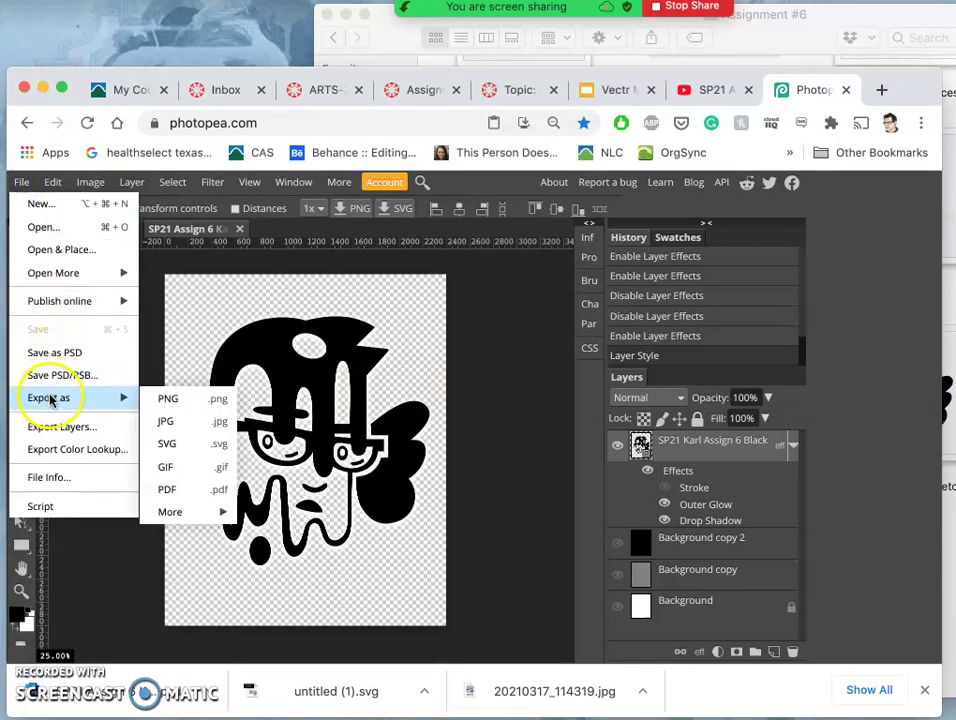
left_click(208, 390)
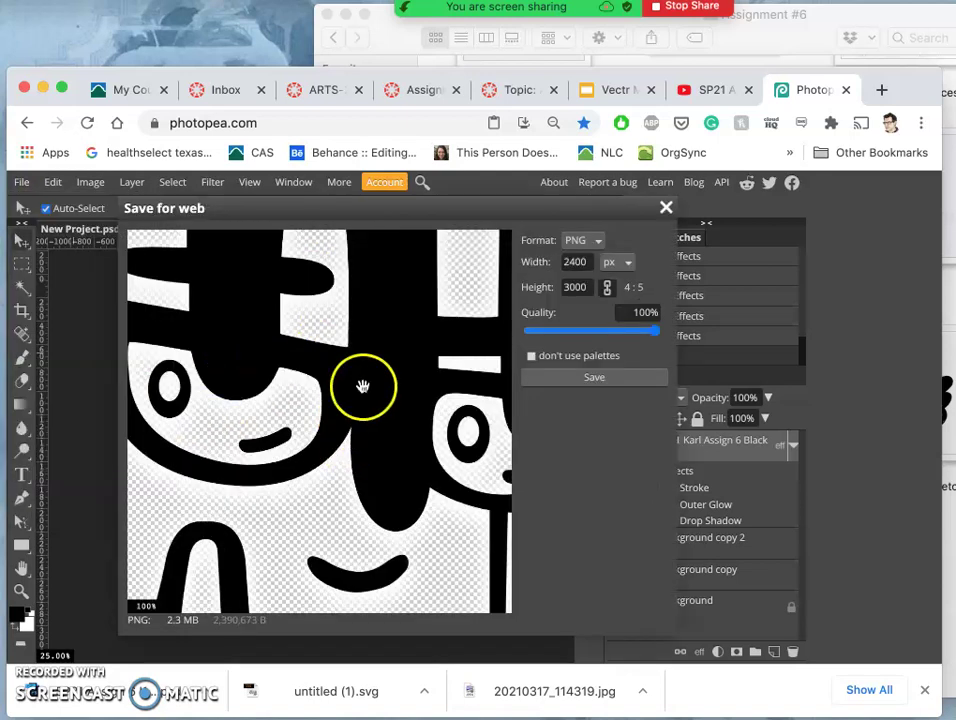
left_click(577, 381)
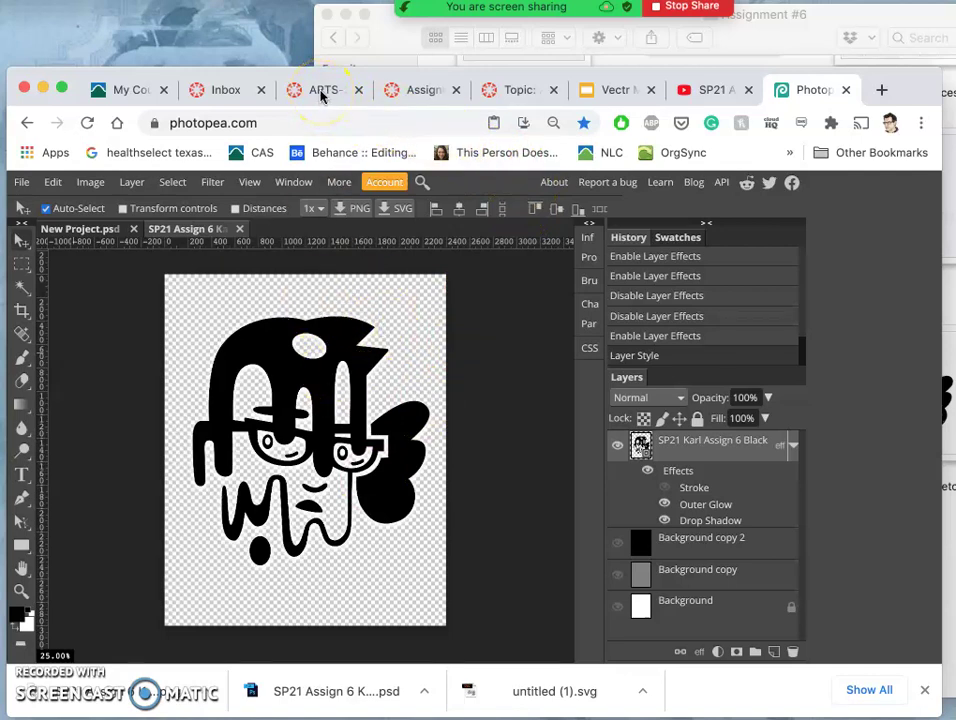
- Go from the course inbox to the assignment discussion topic
left_click(230, 91)
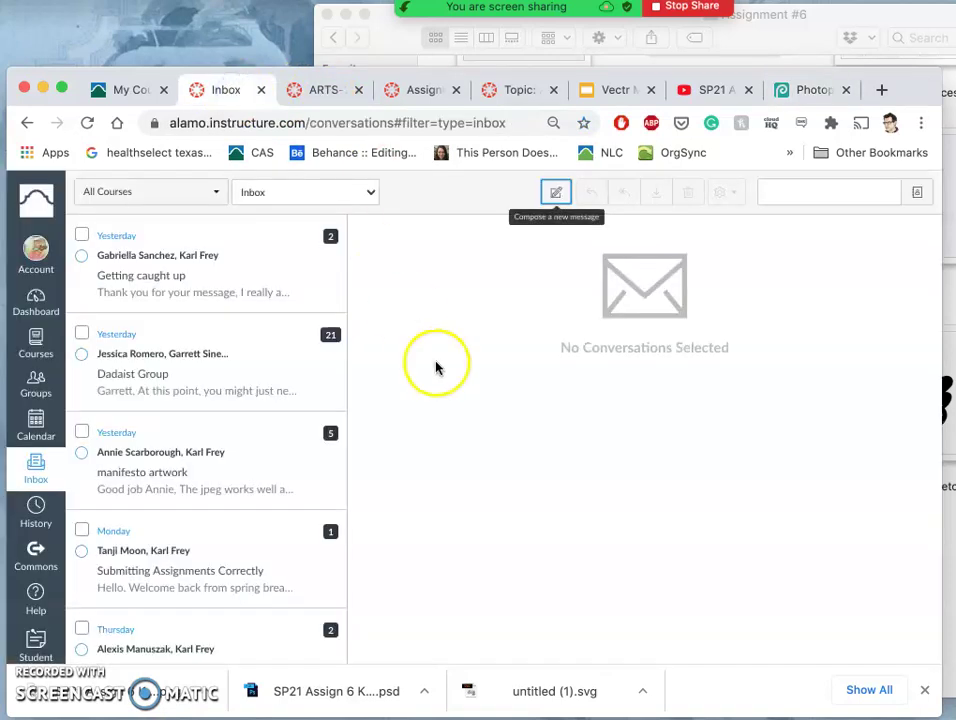
left_click(515, 90)
scroll(506, 324, "up", 15)
scroll(506, 324, "down", 3)
scroll(506, 324, "down", 10)
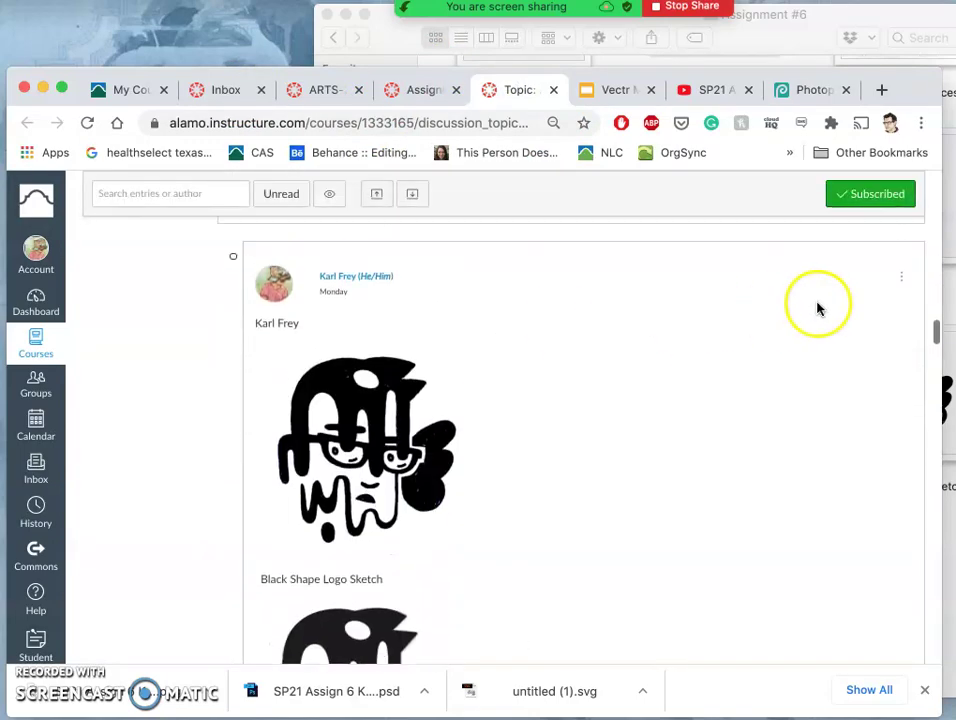
- Edit the logo reply and open the Upload Image dialog at the cursor
left_click(902, 277)
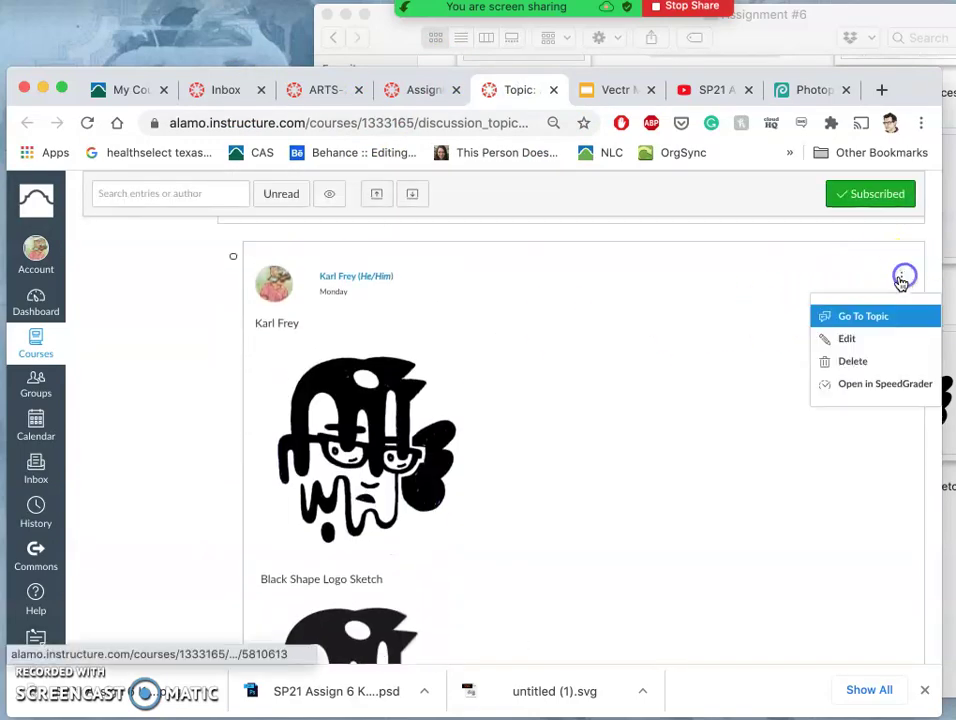
left_click(849, 341)
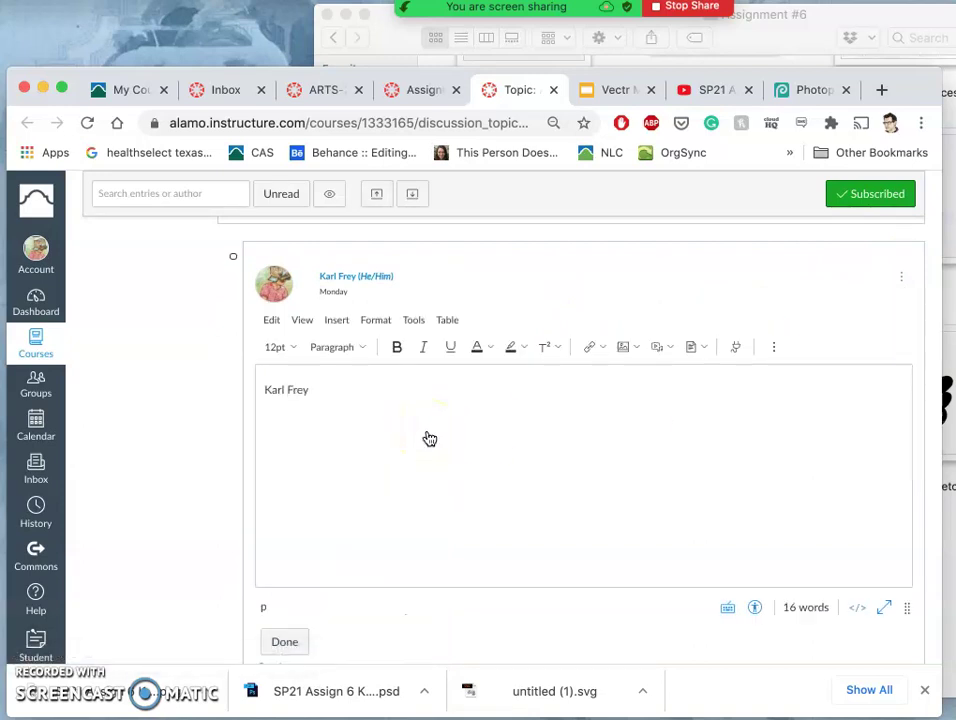
scroll(400, 490, "down", 5)
left_click(372, 545)
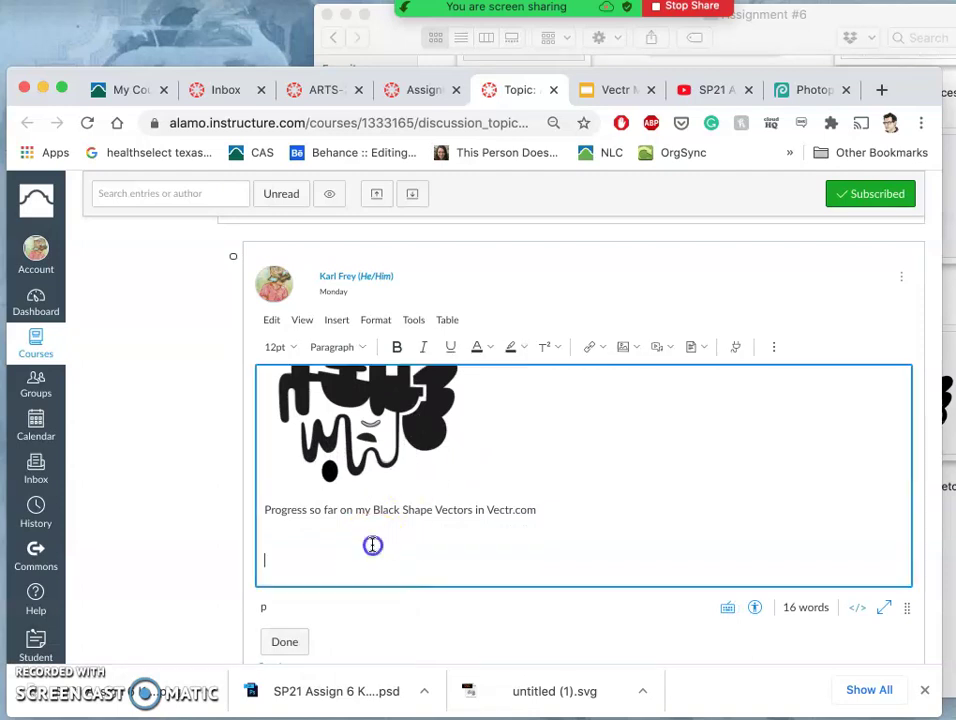
left_click(625, 347)
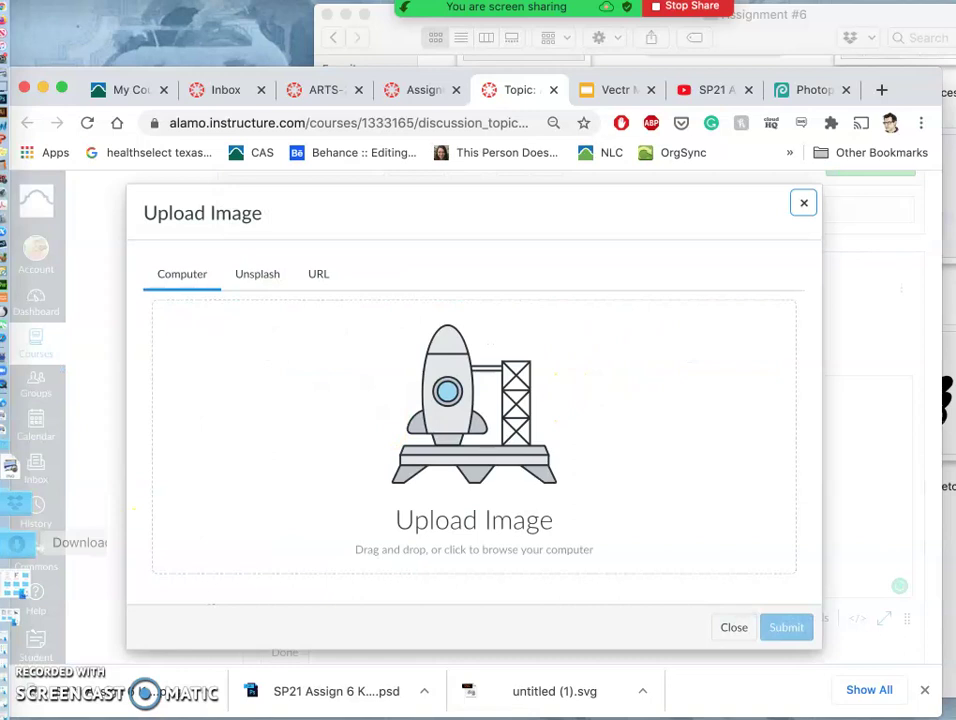
- Upload the logo PNG from Downloads and insert it into the reply
left_click(4, 543)
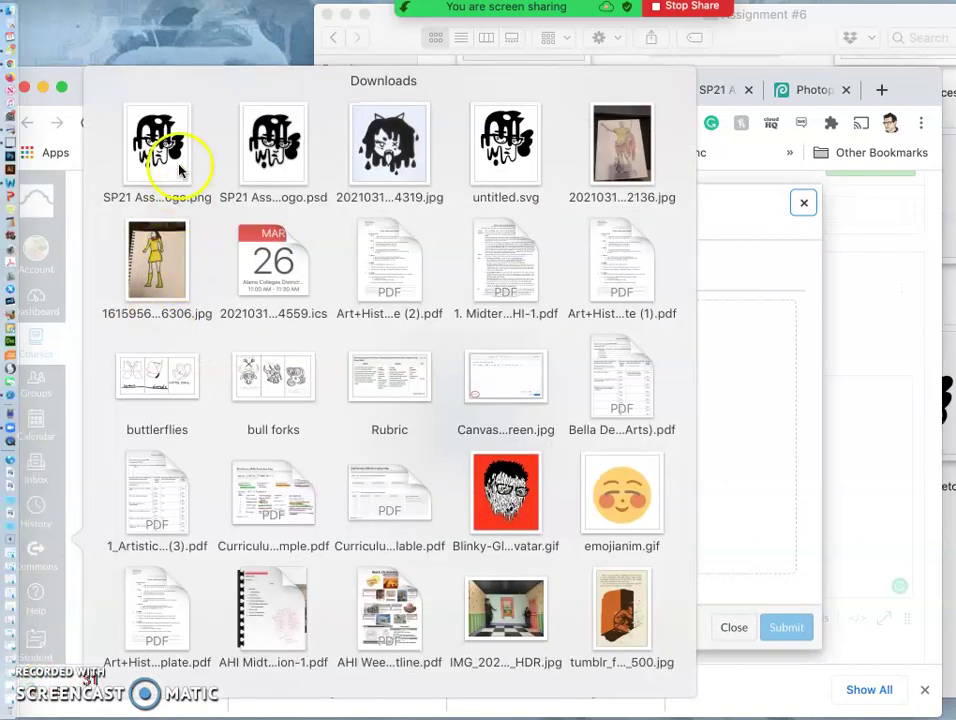
left_click_drag(162, 146, 476, 408)
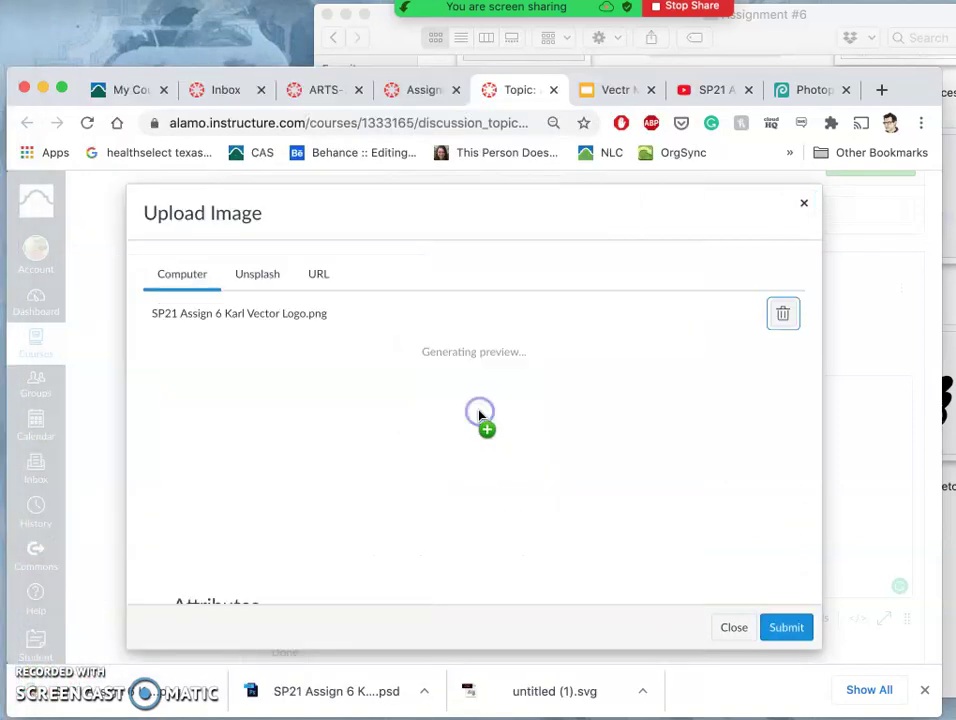
left_click(776, 626)
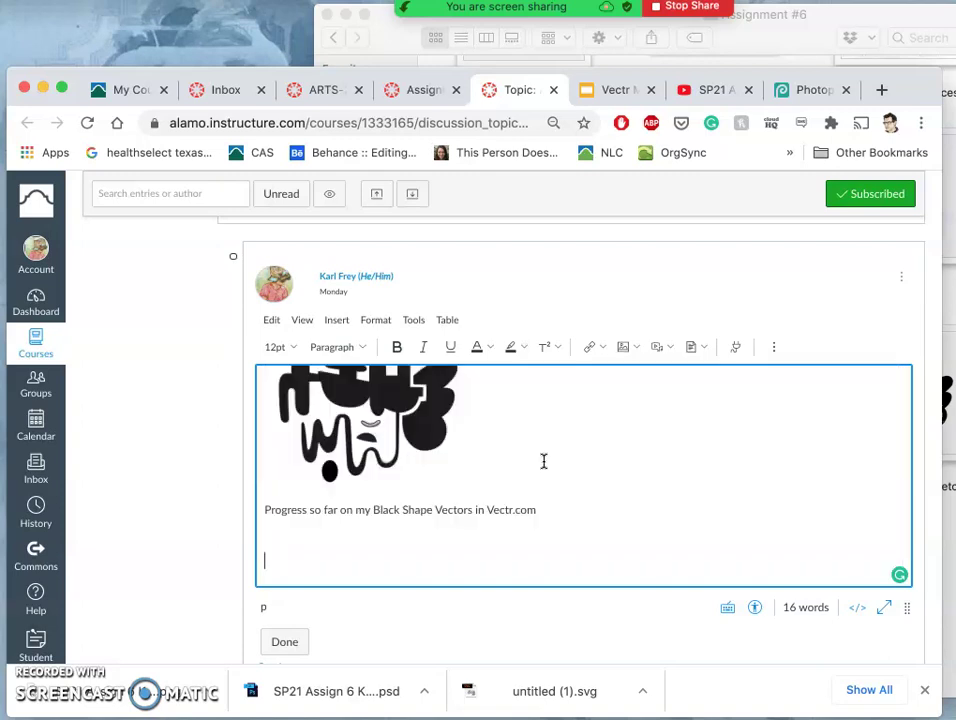
- Shrink the inserted logo image using its corner handle
scroll(544, 461, "down", 3)
scroll(544, 461, "down", 2)
left_click(548, 496)
scroll(640, 457, "up", 4)
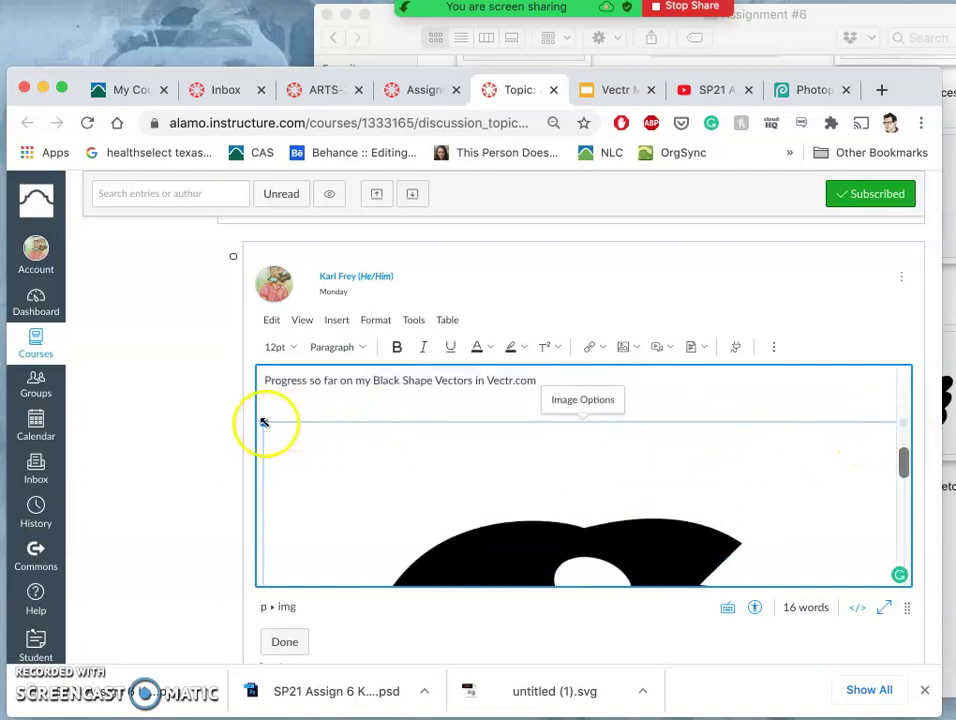
left_click_drag(264, 422, 597, 645)
scroll(644, 534, "down", 3)
scroll(645, 534, "up", 3)
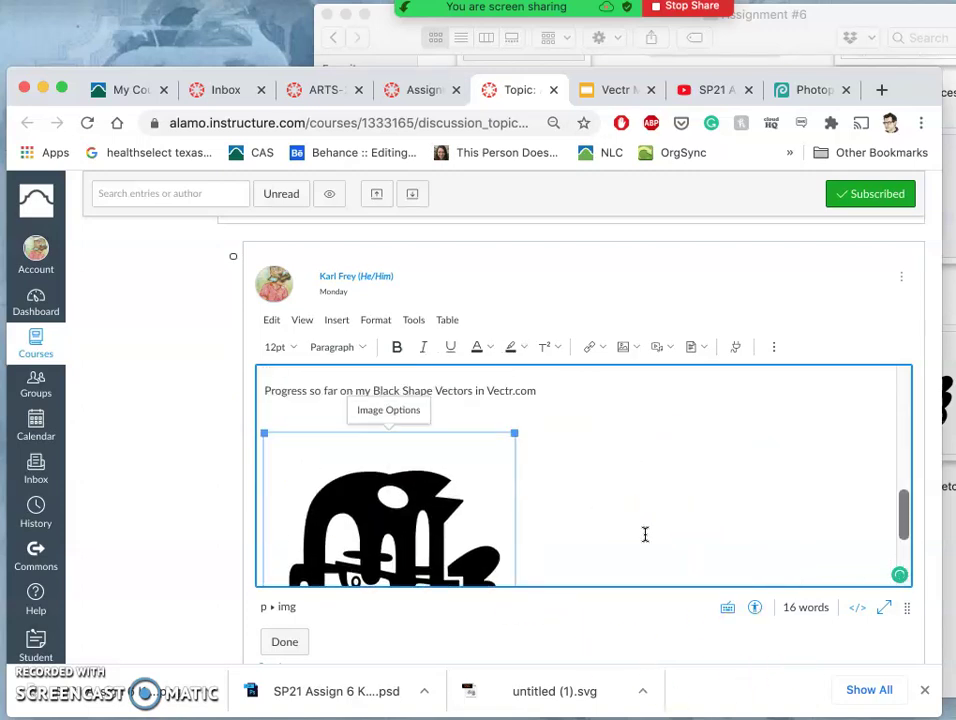
- Remove the blank line above the image and save the edited reply
left_click(479, 421)
key("BackSpace")
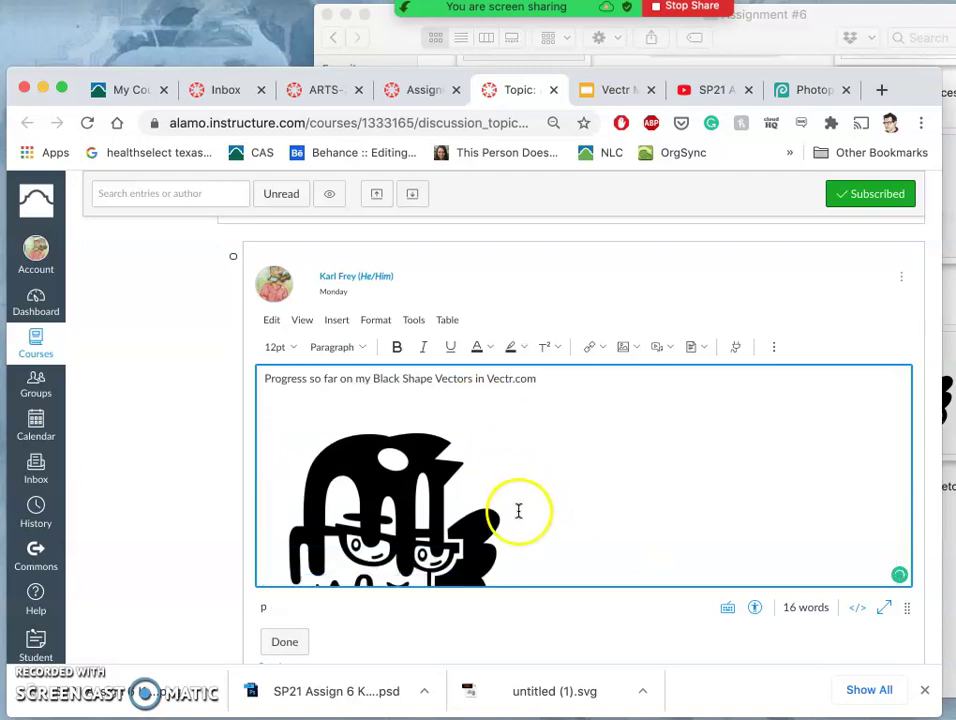
scroll(518, 512, "down", 3)
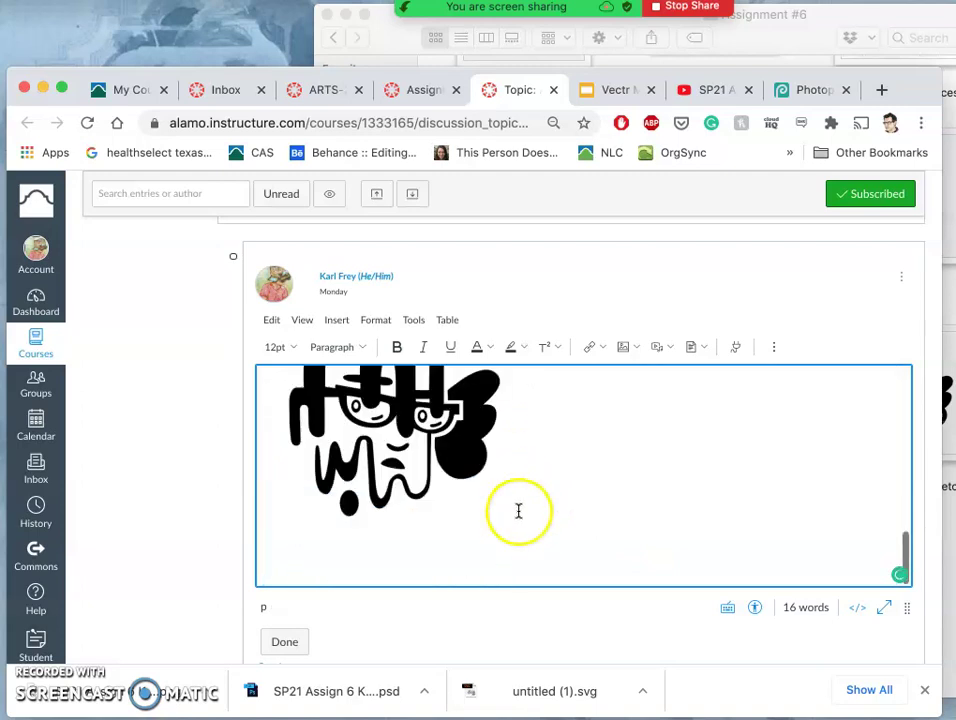
left_click(285, 641)
scroll(440, 562, "up", 10)
scroll(440, 562, "down", 5)
- Open the assignment #6 Imgur post, browse down to 'Final Color (with textures)', and choose Add image
left_click(416, 567)
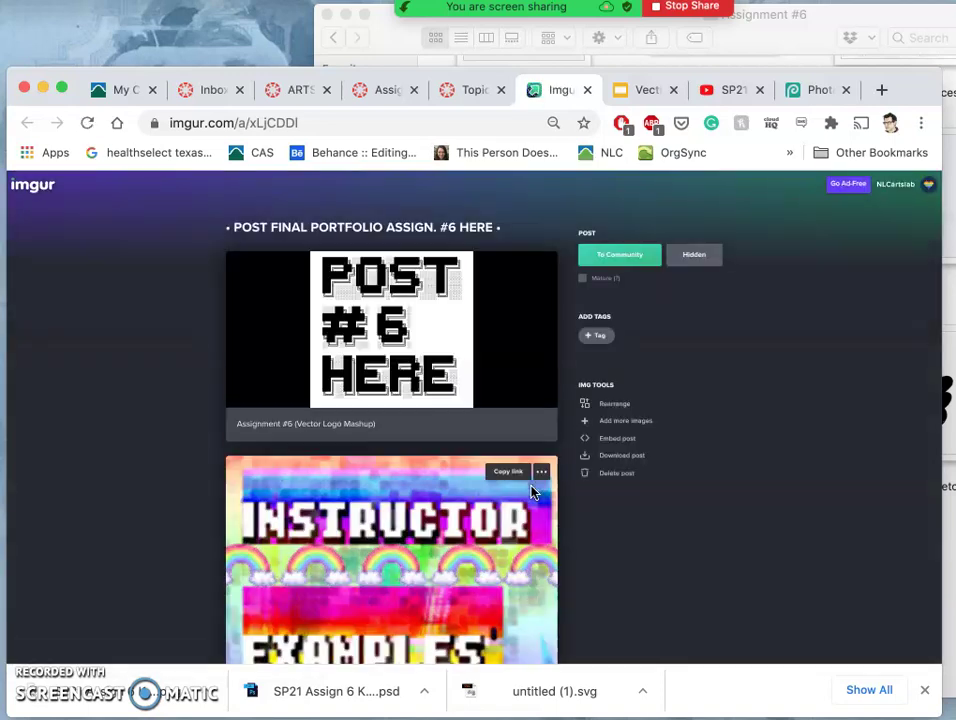
scroll(485, 476, "down", 5)
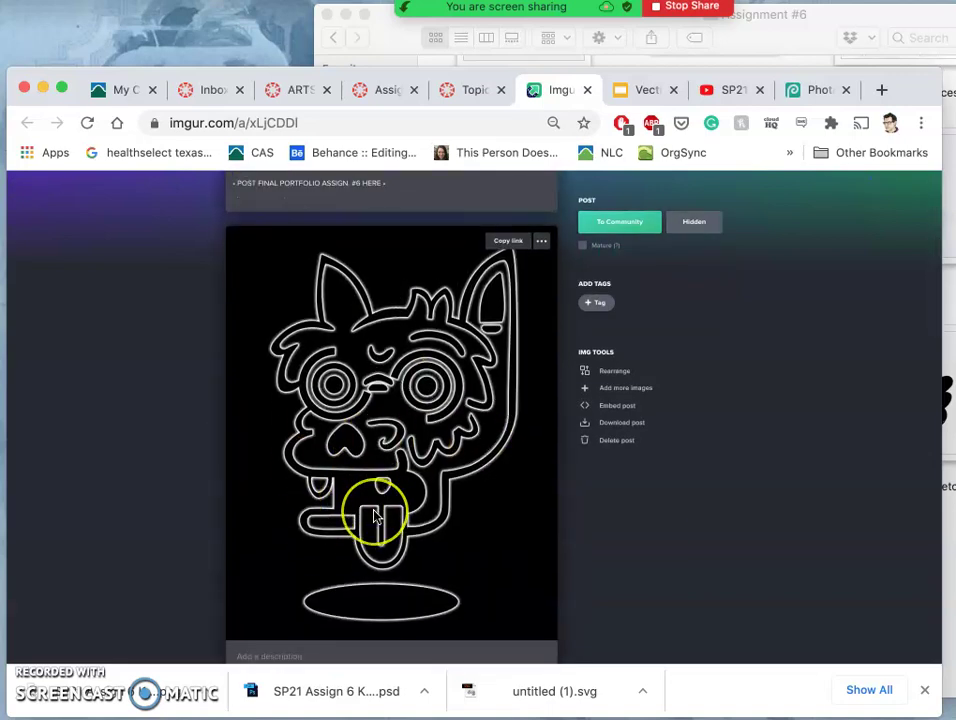
scroll(374, 515, "down", 15)
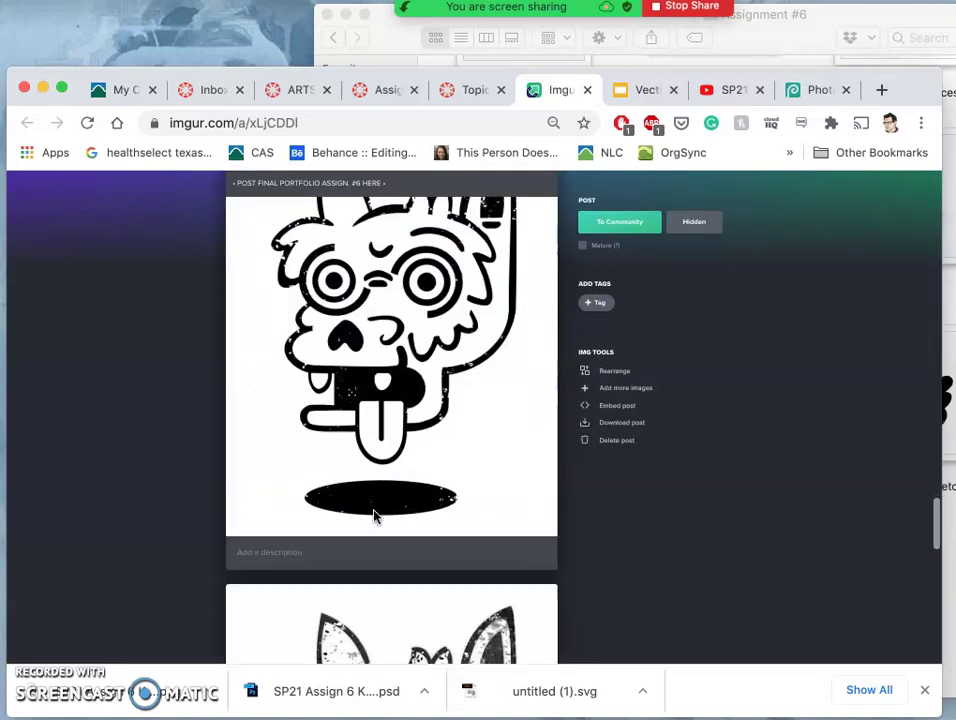
scroll(374, 515, "up", 10)
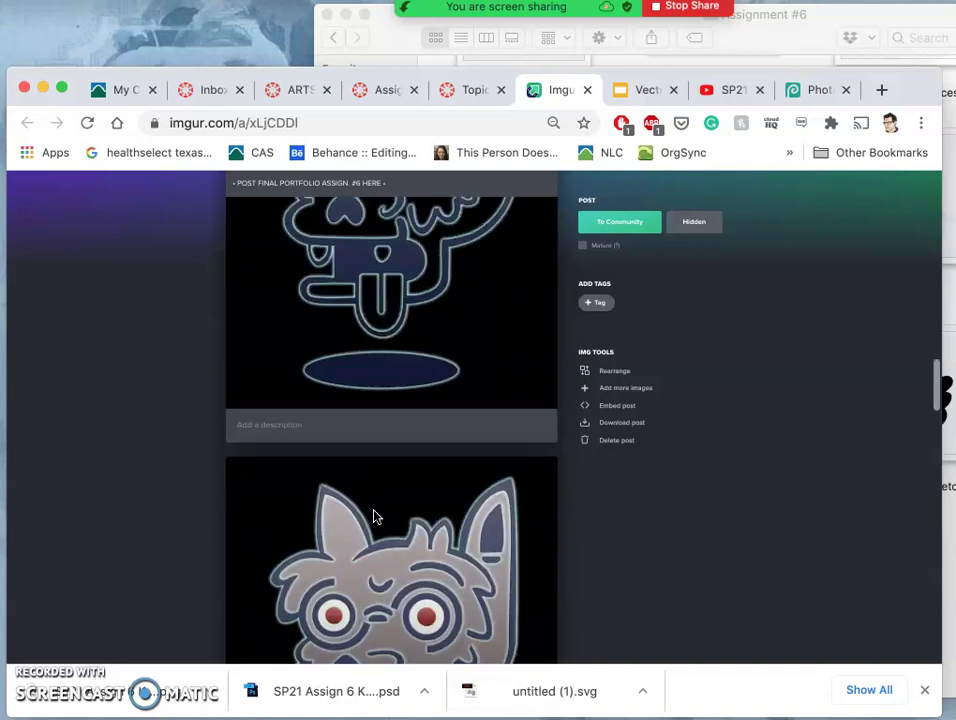
scroll(374, 515, "down", 3)
left_click(406, 451)
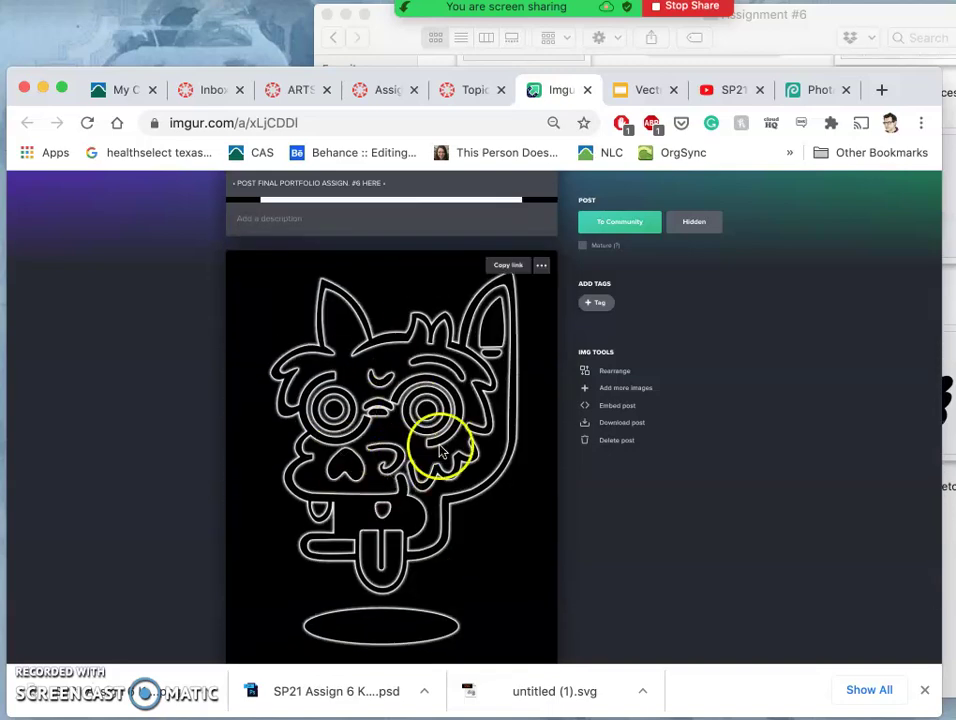
scroll(440, 450, "down", 10)
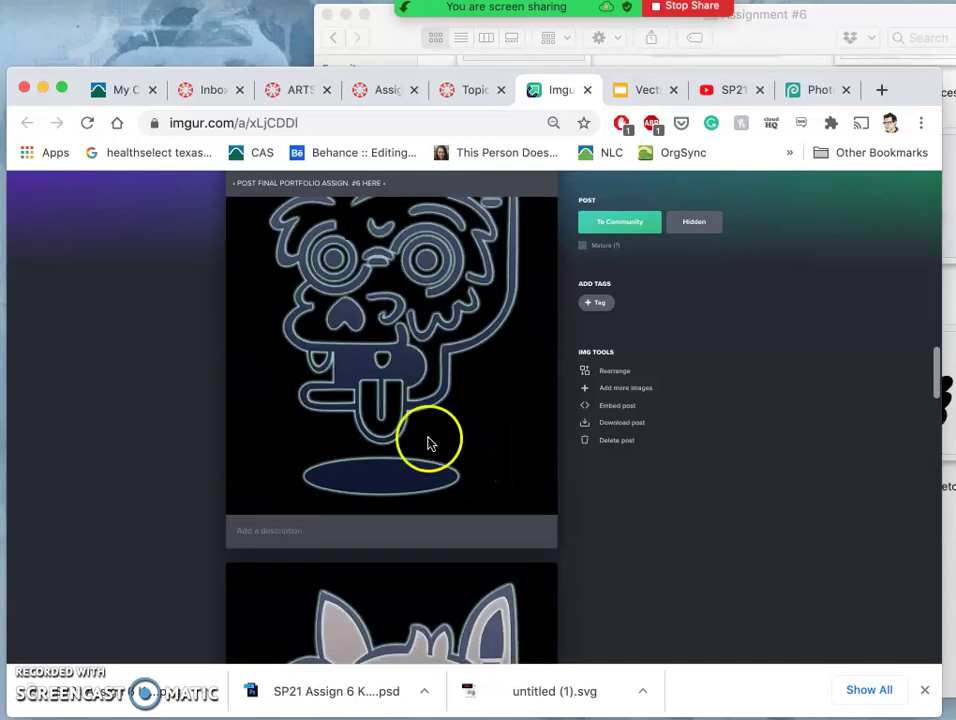
scroll(422, 428, "down", 5)
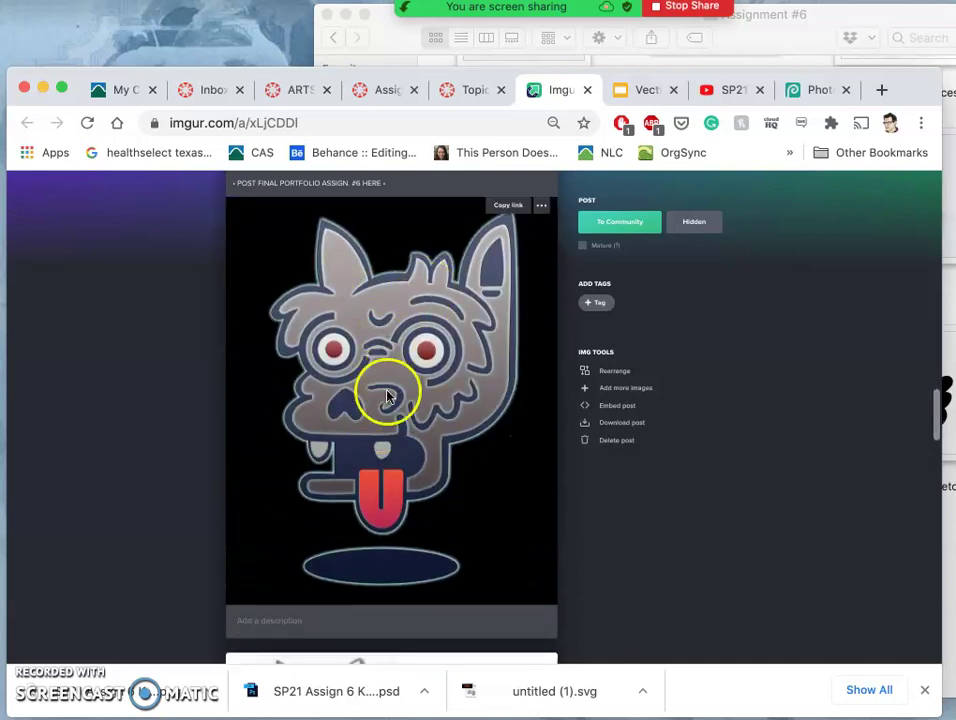
scroll(372, 423, "down", 15)
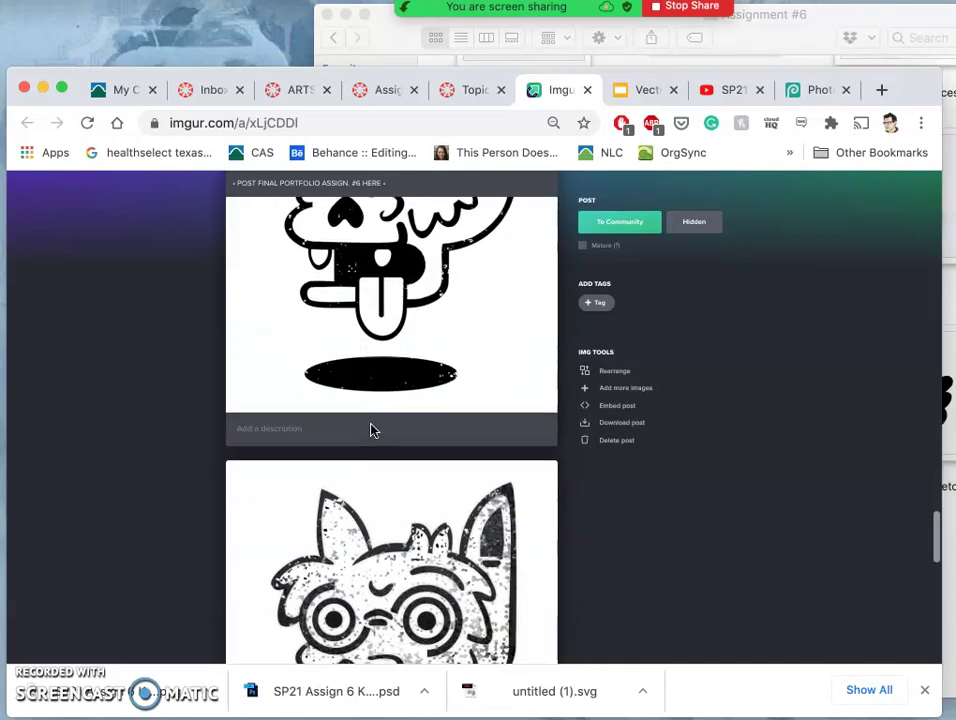
scroll(370, 430, "down", 10)
left_click(392, 515)
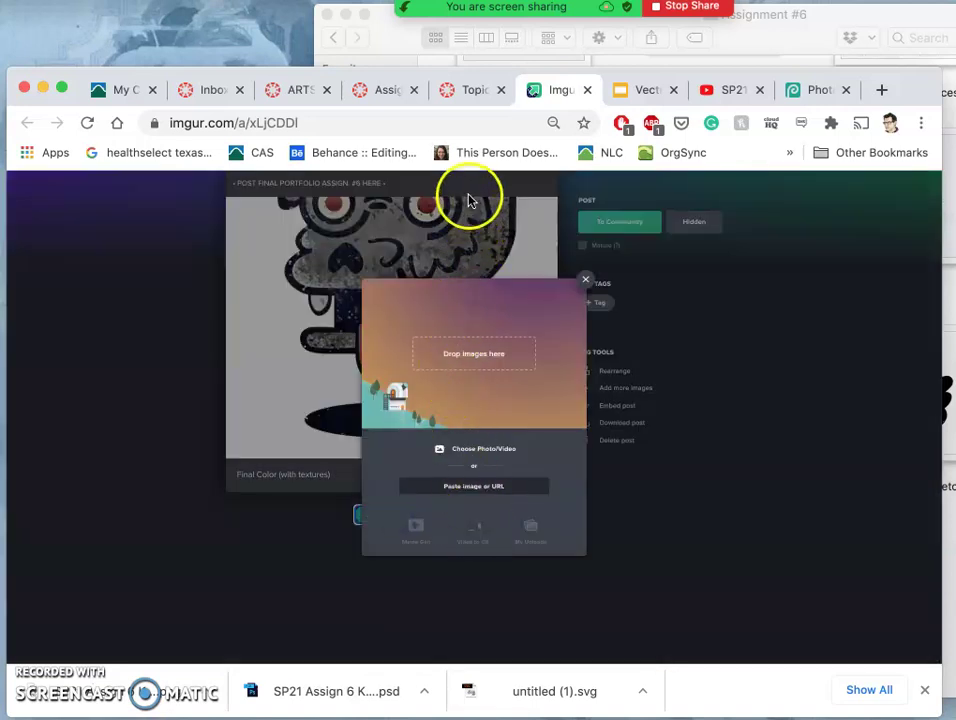
- Upload the logo PNG from Downloads to the Imgur post
mouse_move(4, 520)
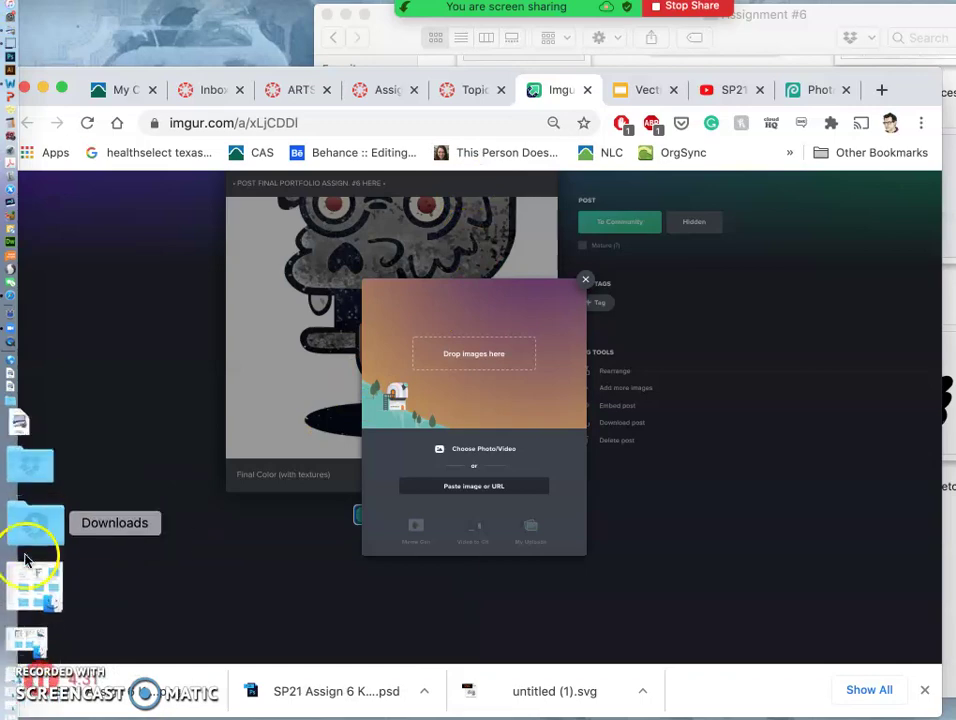
left_click(30, 534)
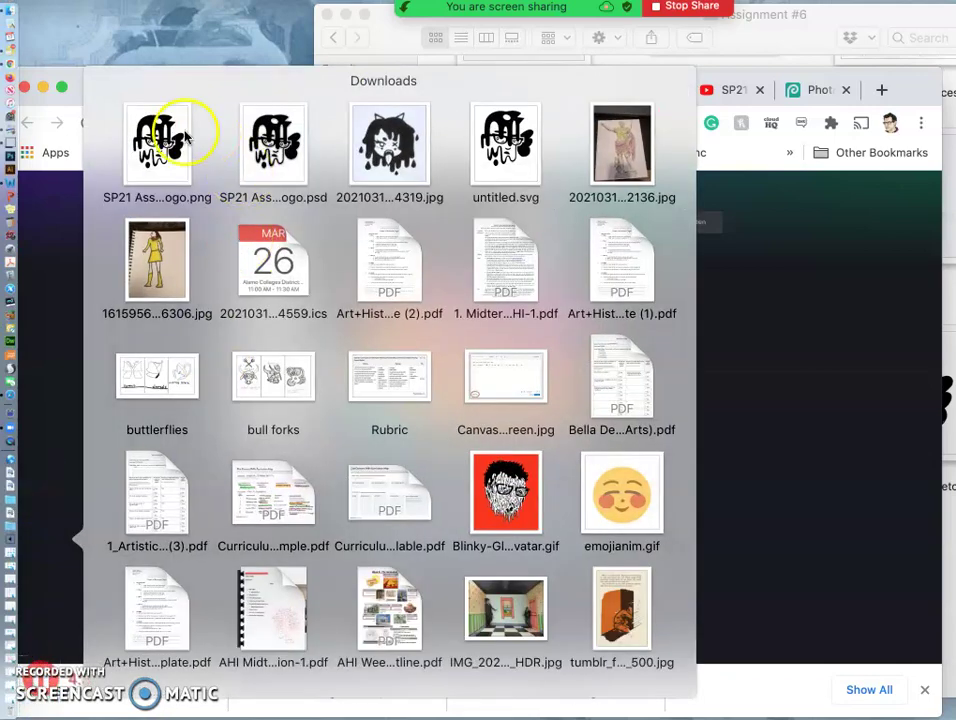
left_click_drag(180, 140, 454, 357)
scroll(497, 472, "down", 5)
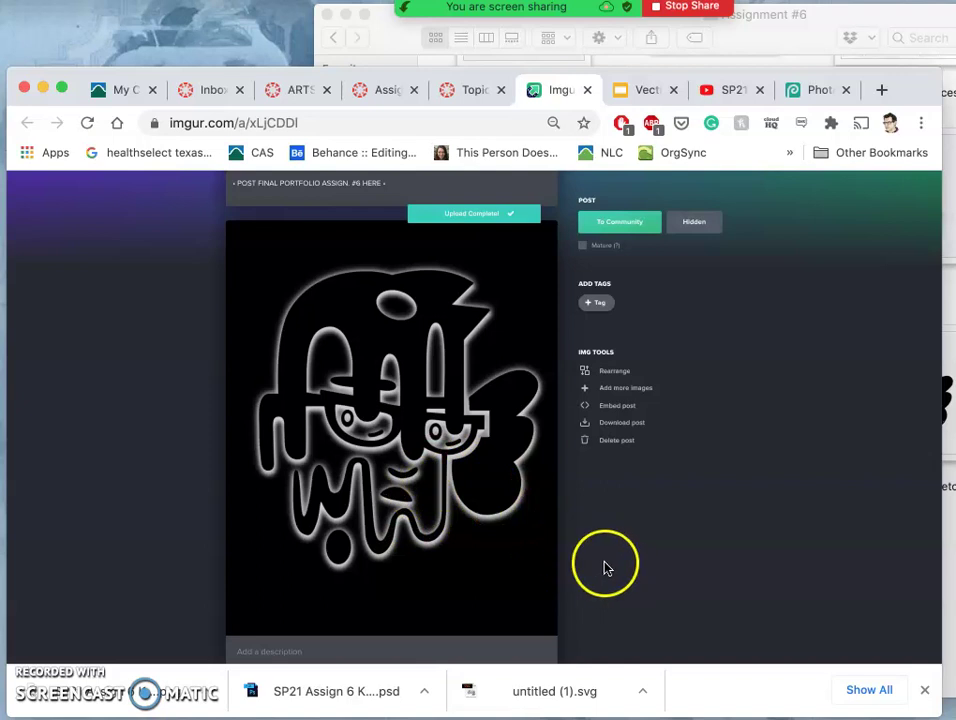
scroll(587, 563, "down", 1)
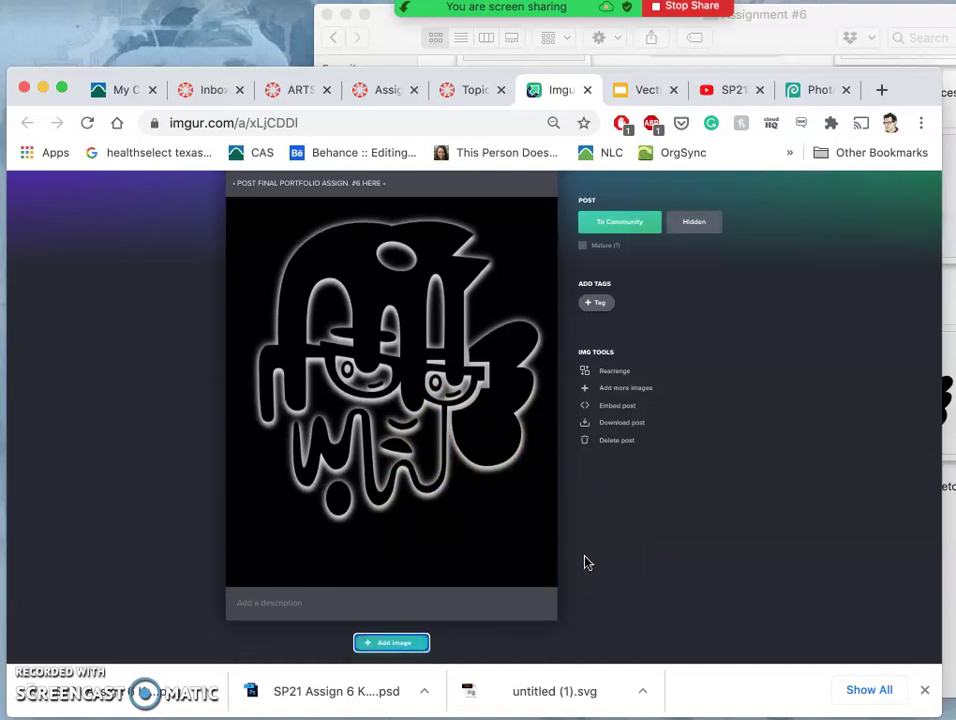
scroll(587, 563, "up", 2)
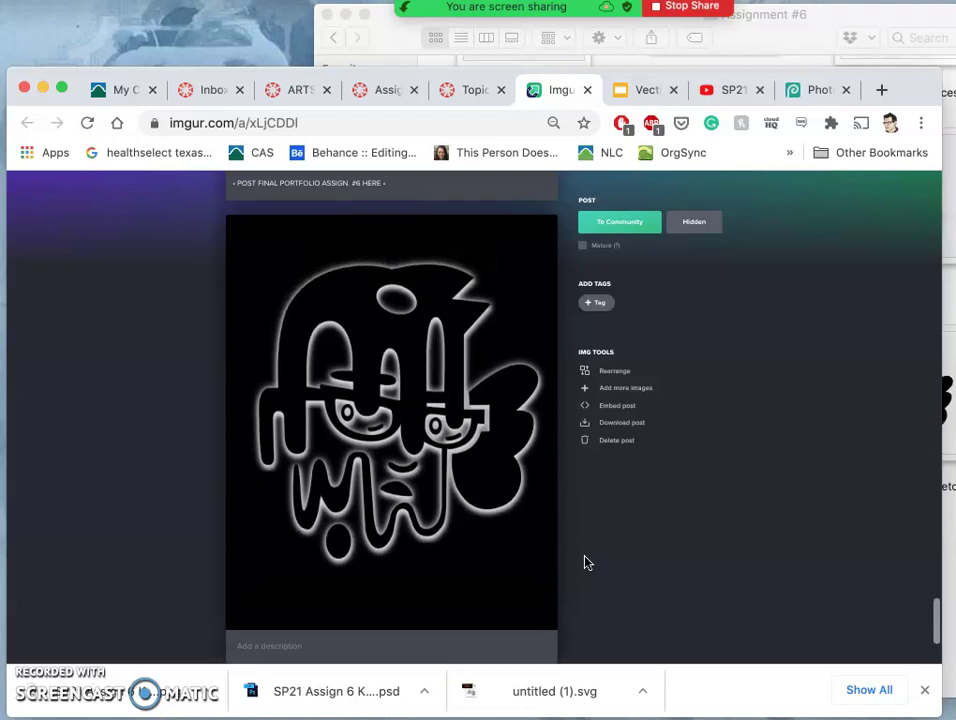
- Delete the newly added logo image from the account
left_click(541, 276)
left_click(522, 361)
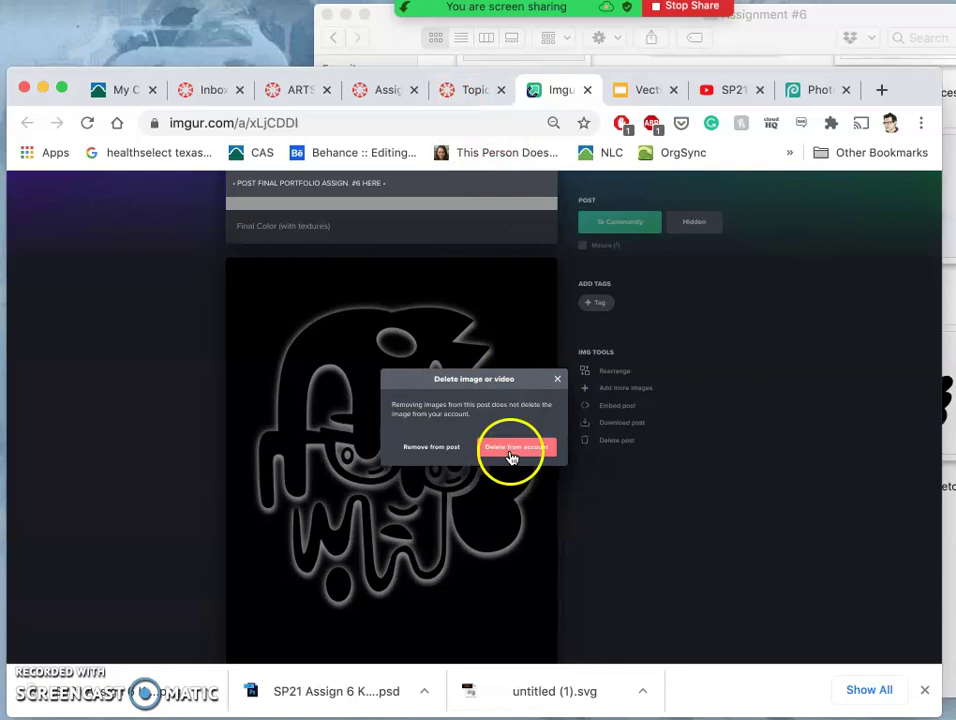
left_click(516, 446)
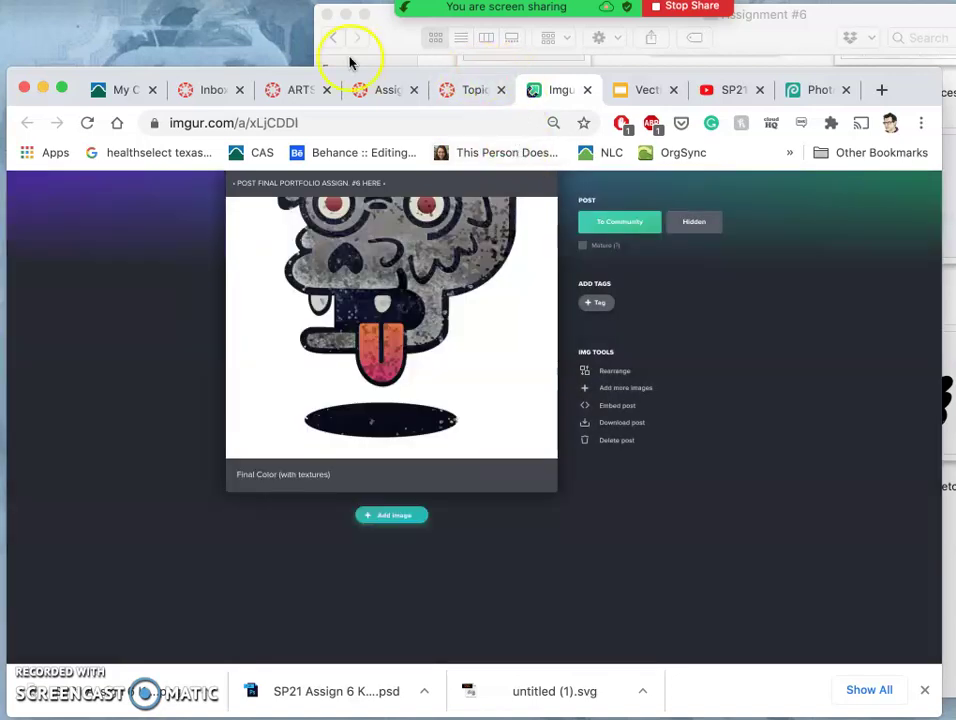
- Move the downloaded vector logo PSD into the Assignment #6 folder
left_click(817, 91)
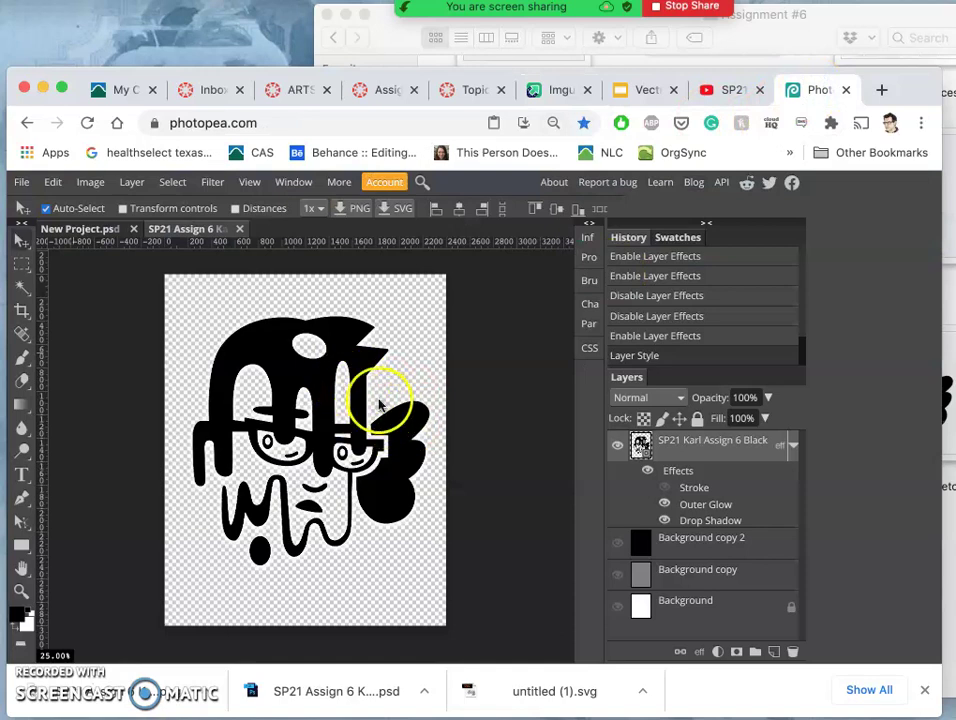
left_click(753, 42)
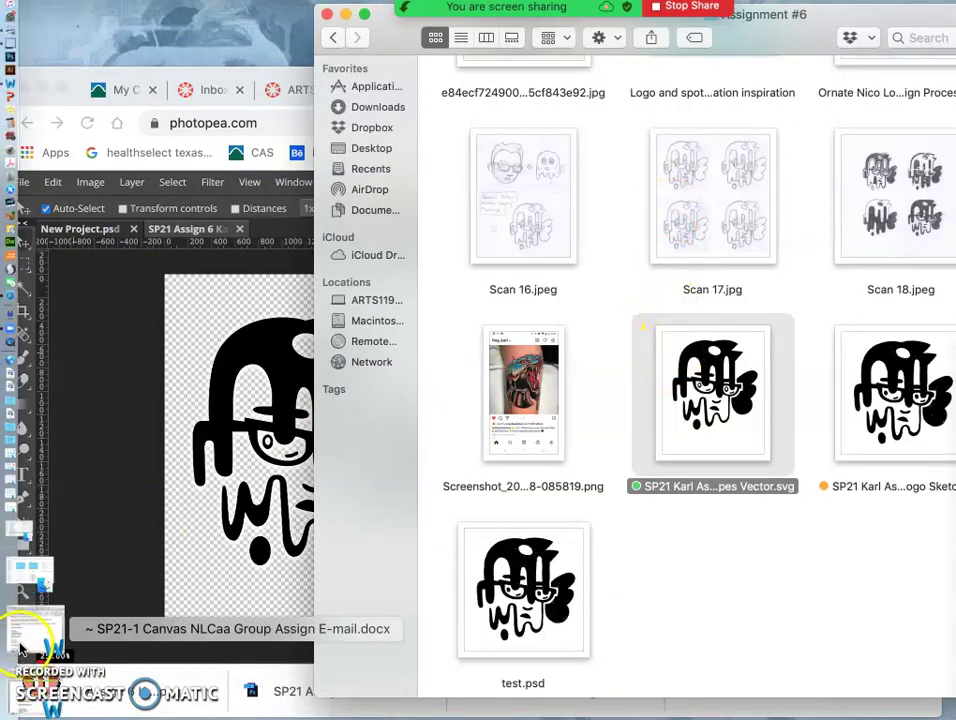
left_click_drag(21, 628, 27, 560)
left_click(26, 532)
left_click_drag(258, 165, 682, 612)
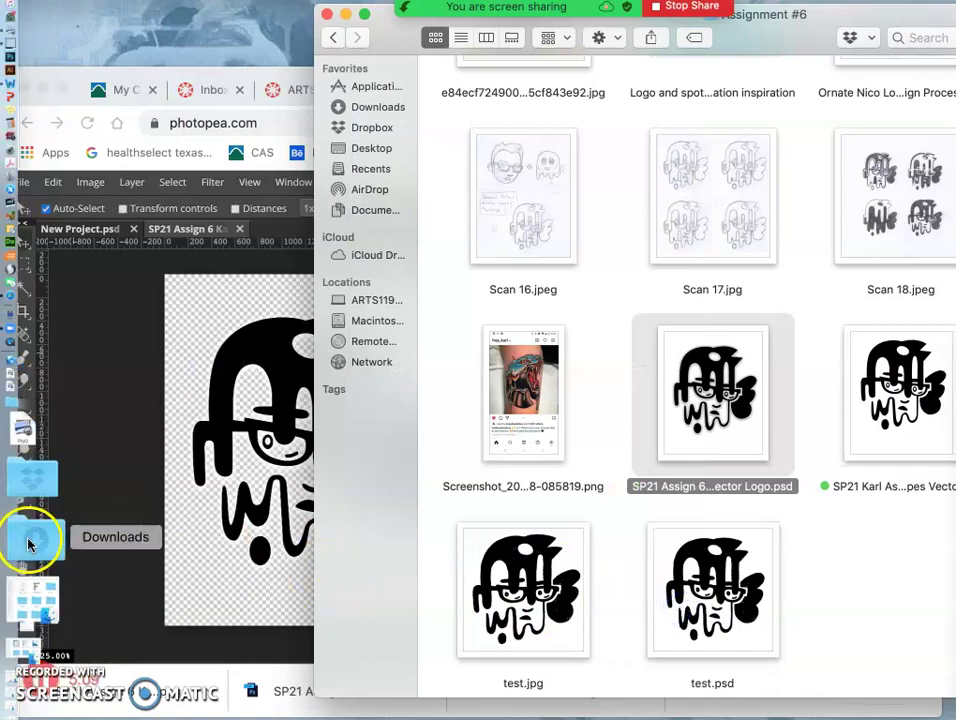
- Move the logo PNG into the folder too and tag it orange
left_click(29, 543)
mouse_move(166, 149)
left_mouse_down()
mouse_move(672, 543)
mouse_move(866, 606)
mouse_move(866, 598)
left_mouse_up()
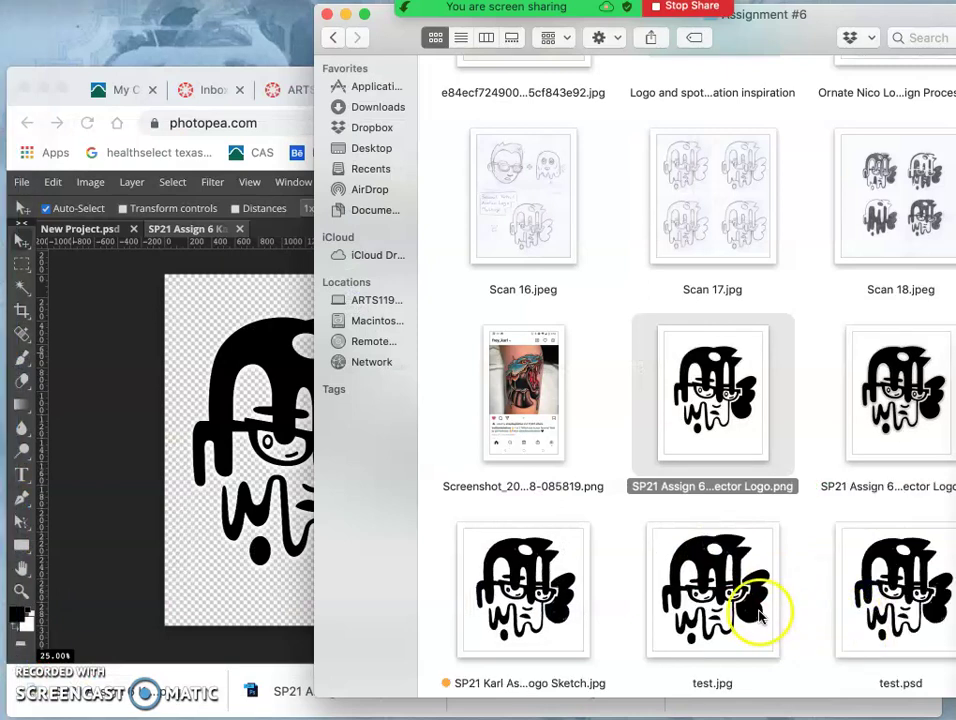
right_click(712, 486)
left_click(768, 686)
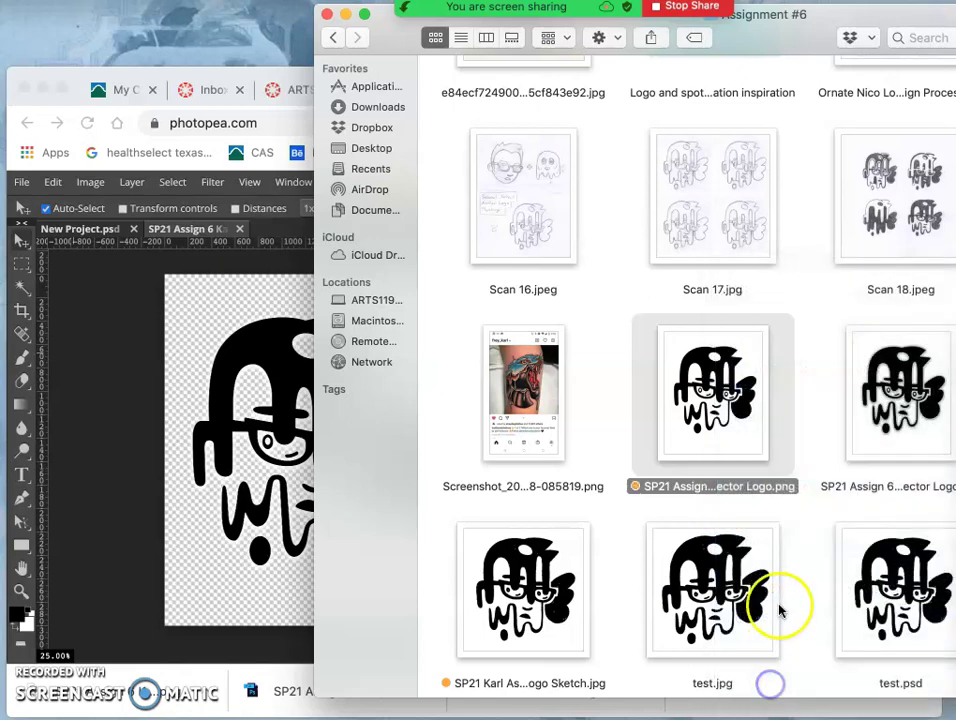
double_click(712, 405)
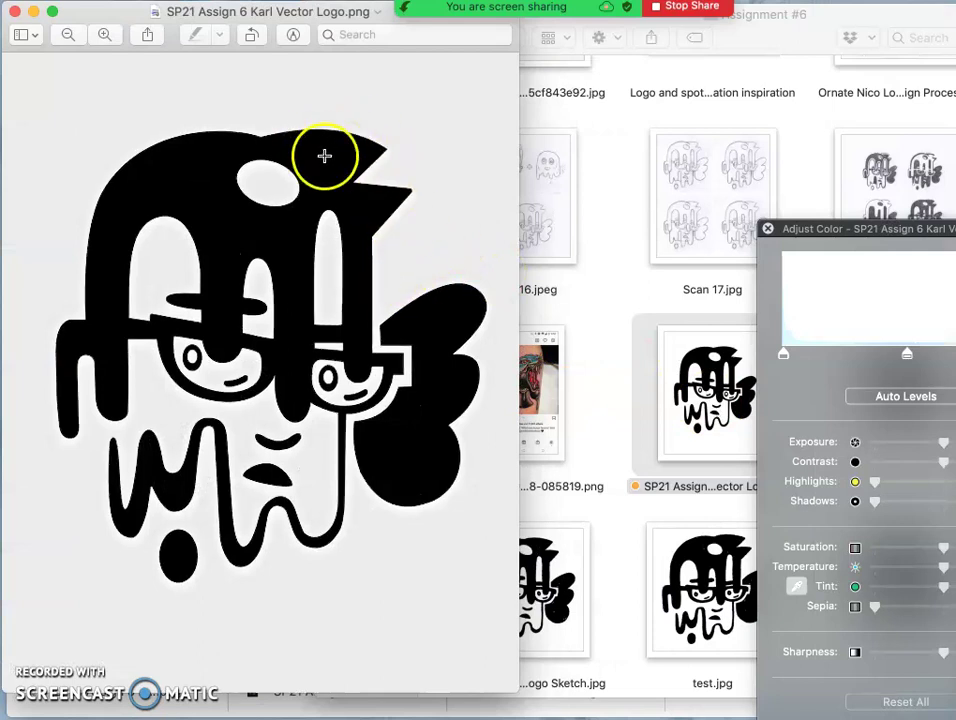
scroll(299, 250, "up", 5)
scroll(299, 256, "up", 10)
scroll(299, 250, "down", 15)
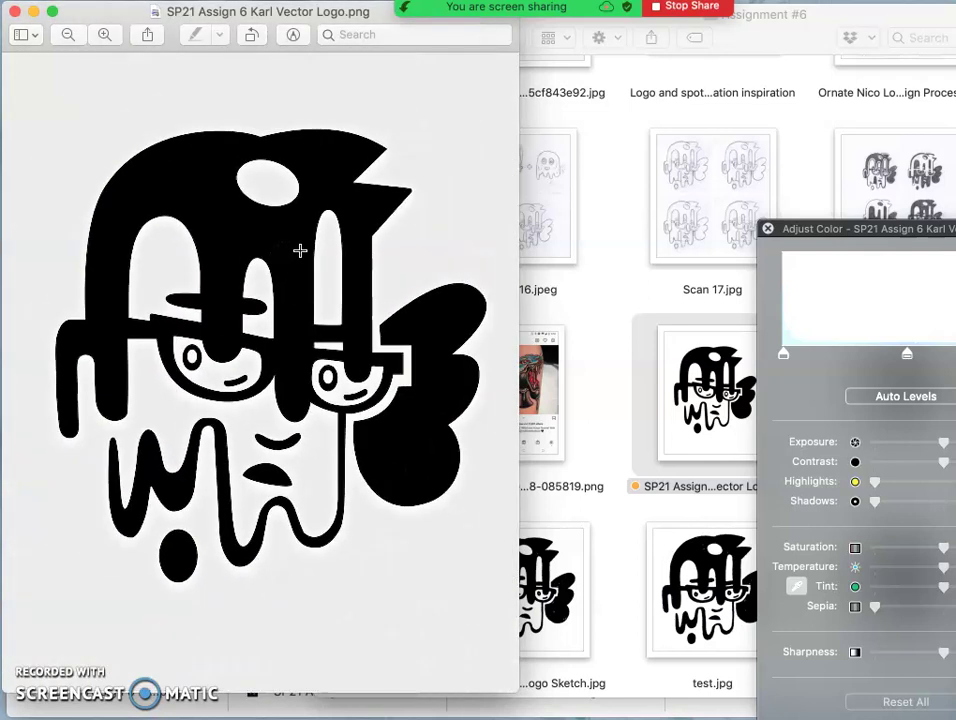
scroll(299, 250, "down", 2)
mouse_move(299, 250)
left_mouse_down()
mouse_move(258, 277)
mouse_move(320, 376)
mouse_move(390, 440)
left_mouse_up()
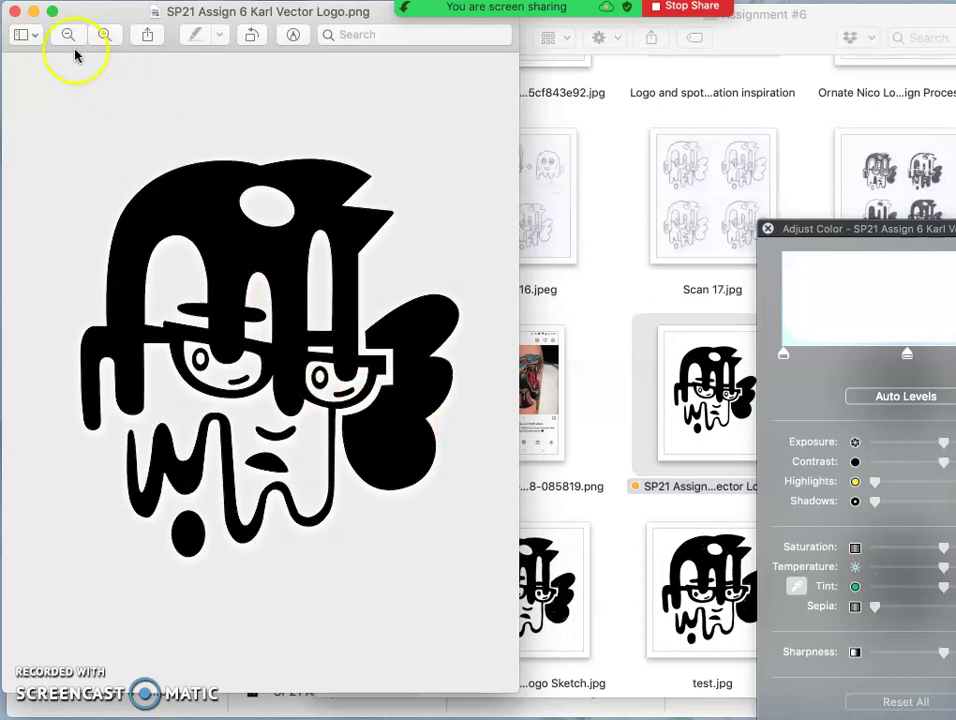
left_click(17, 13)
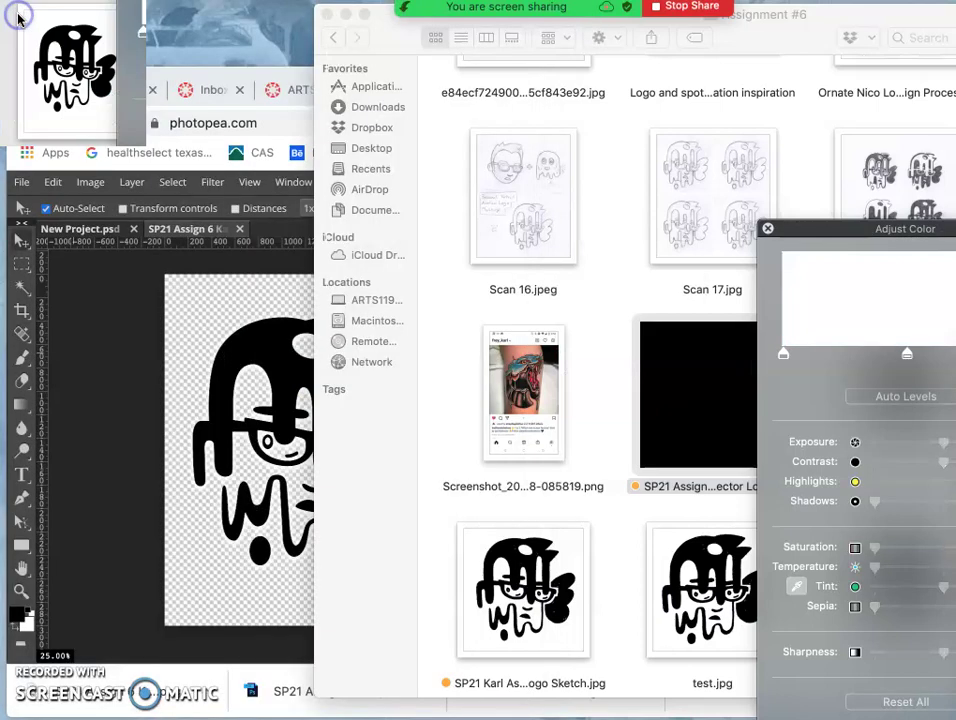
- Try painting on the logo with a brush tool, declining the rasterize prompt
left_click(212, 320)
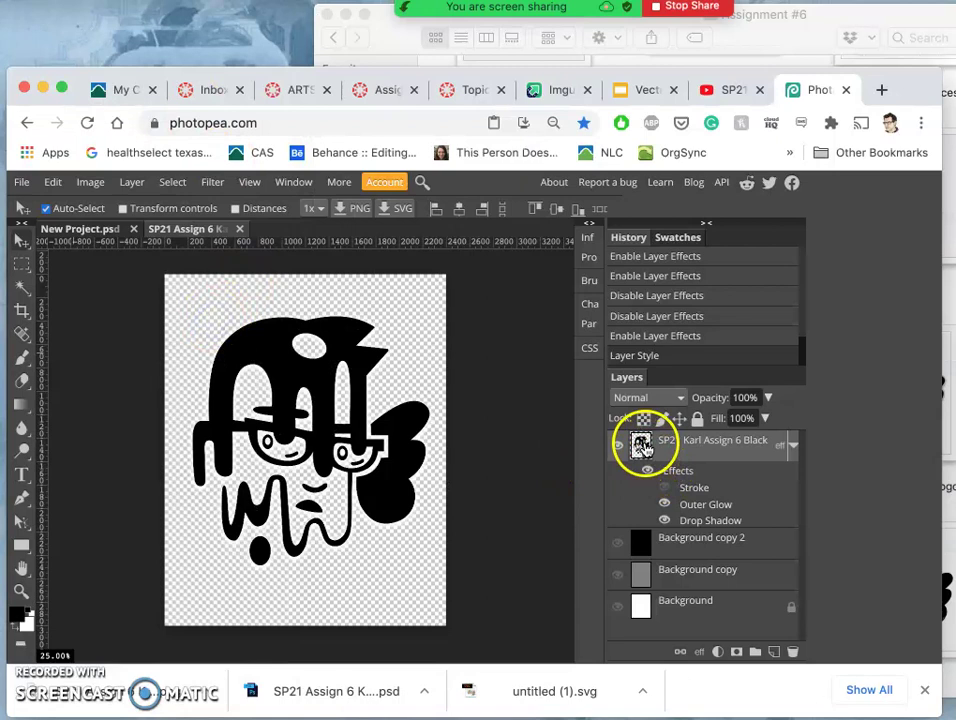
left_click(22, 384)
left_click(272, 360)
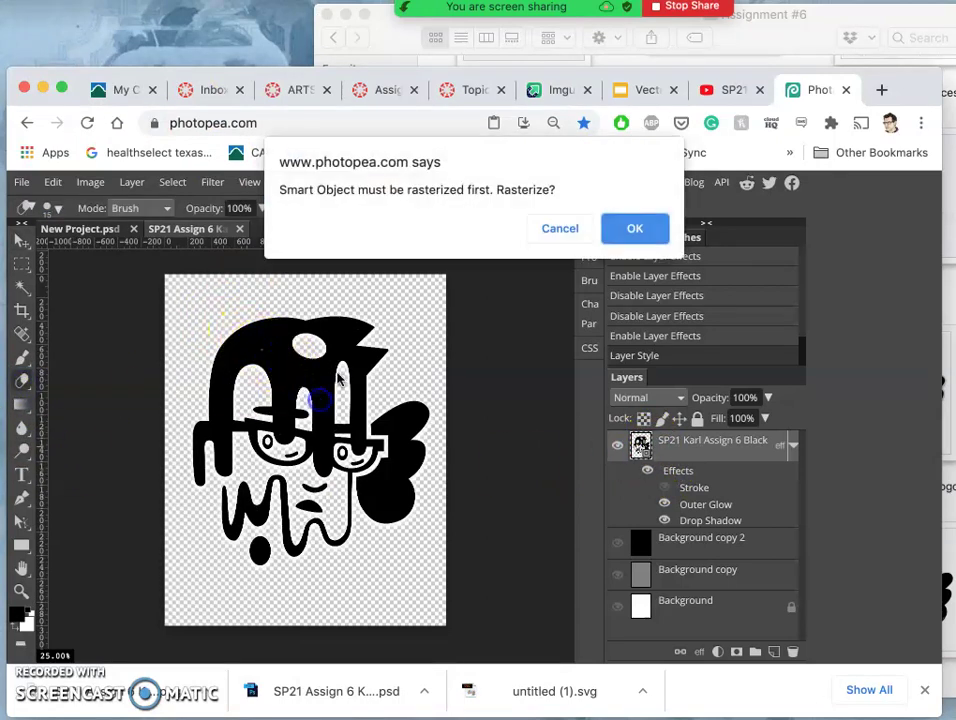
left_click(560, 232)
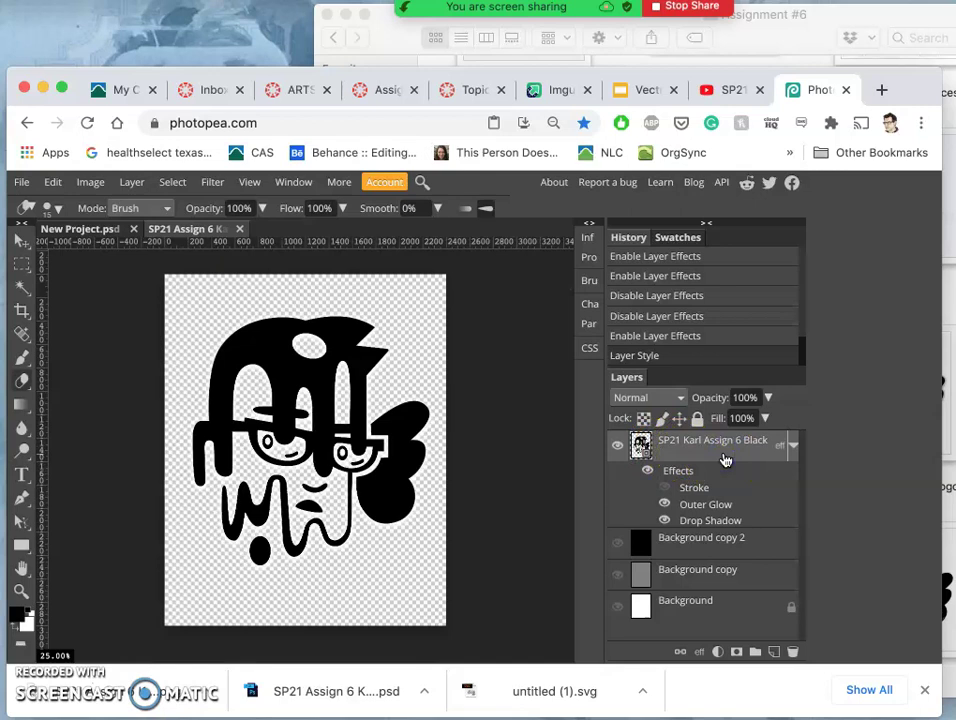
- Duplicate the logo layer with its effects using Cmd+J, deleting the extra second copy
key("super+j")
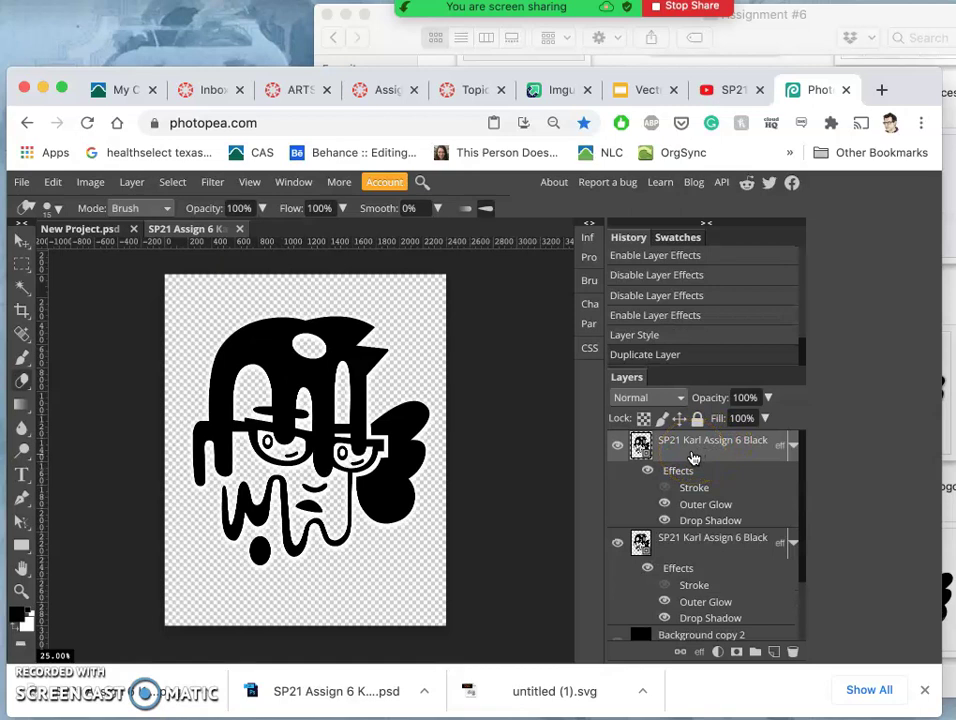
key("super+j")
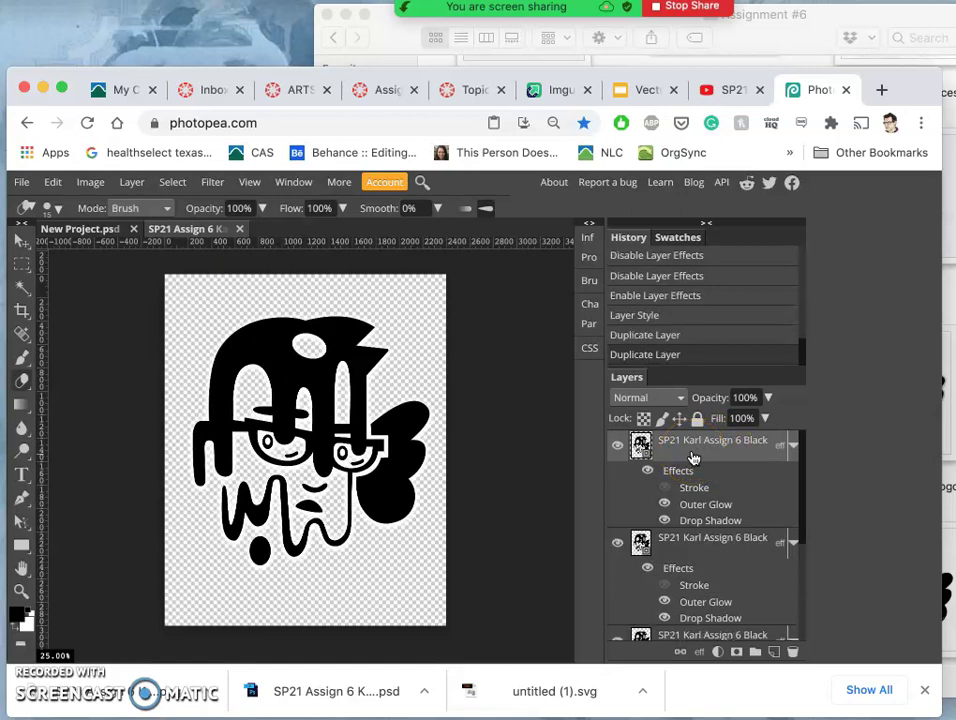
left_click(617, 447)
key("BackSpace")
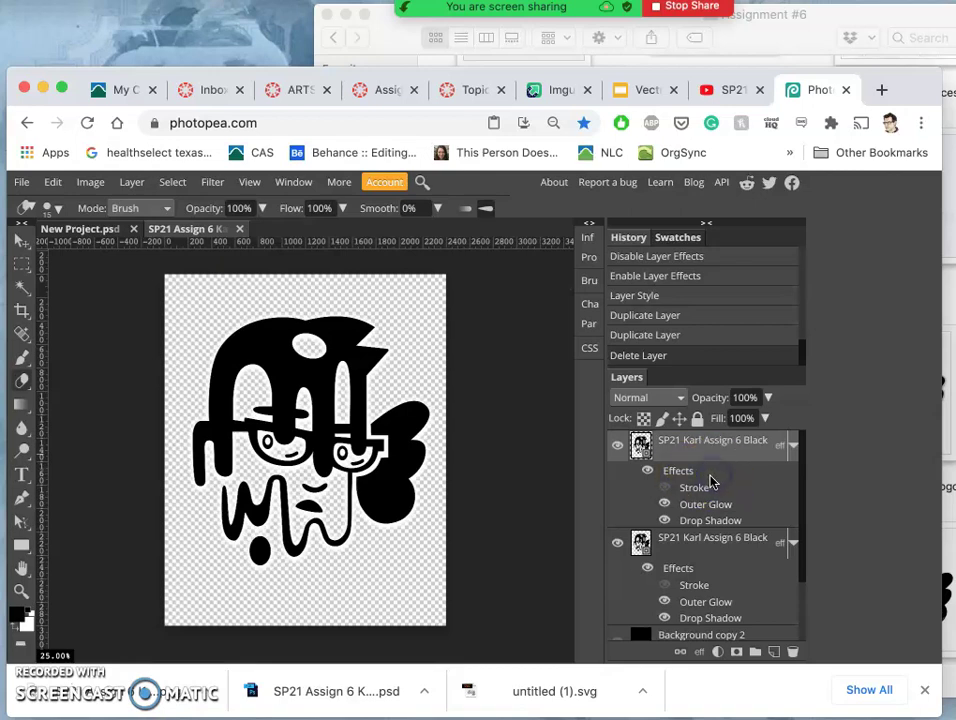
- In the logo copy's Layer Style, set the Drop Shadow colour to red ff0000
left_click(681, 473)
left_click(690, 295)
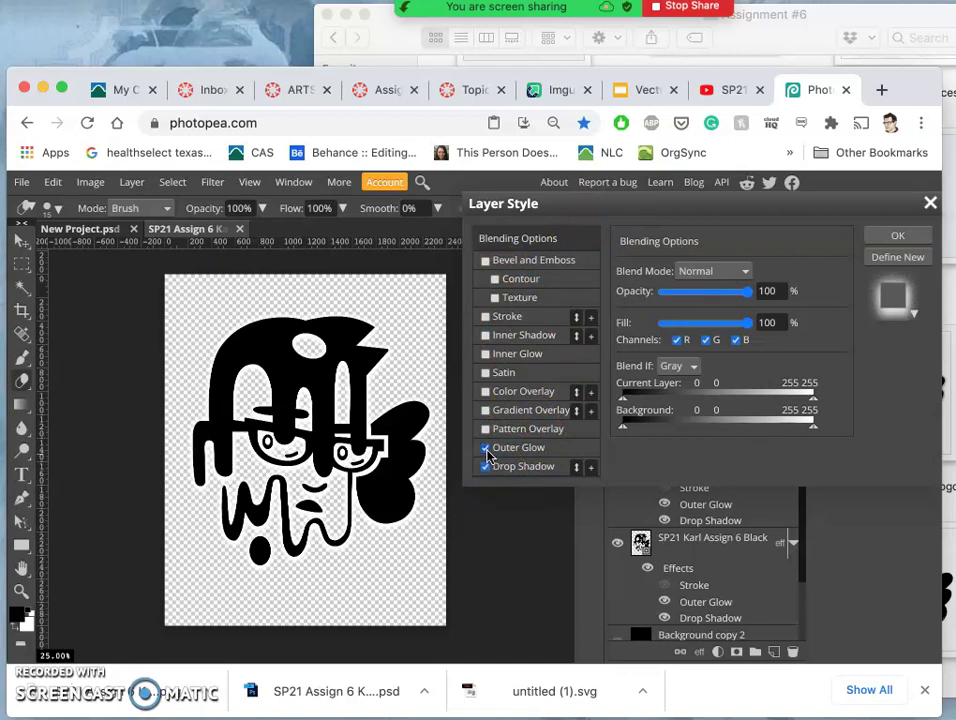
left_click(513, 466)
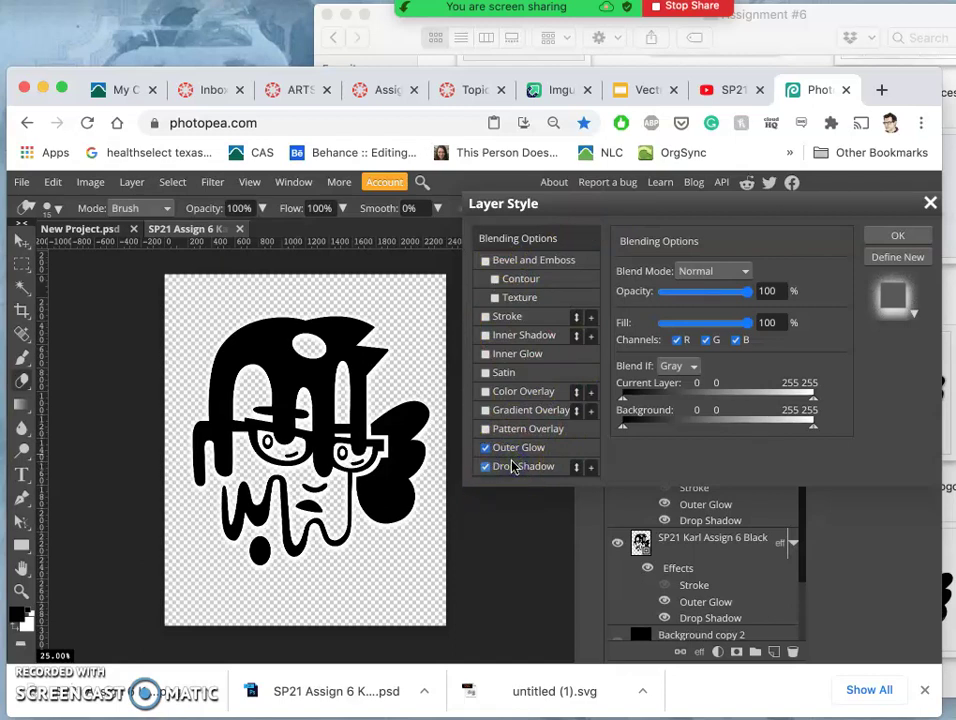
left_click(513, 467)
left_click(765, 272)
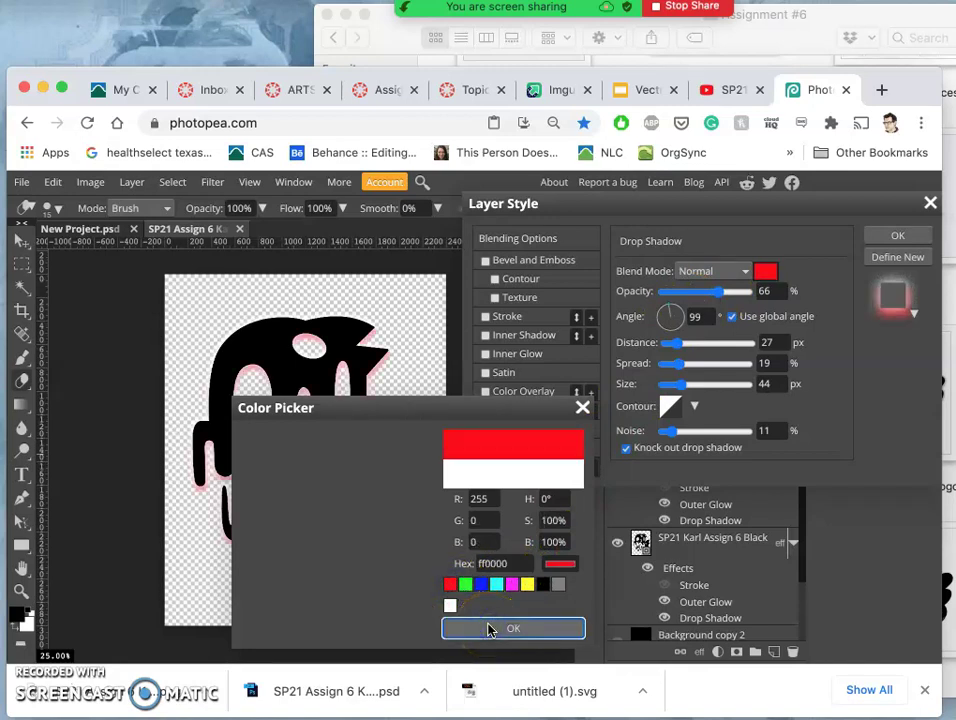
left_click(512, 628)
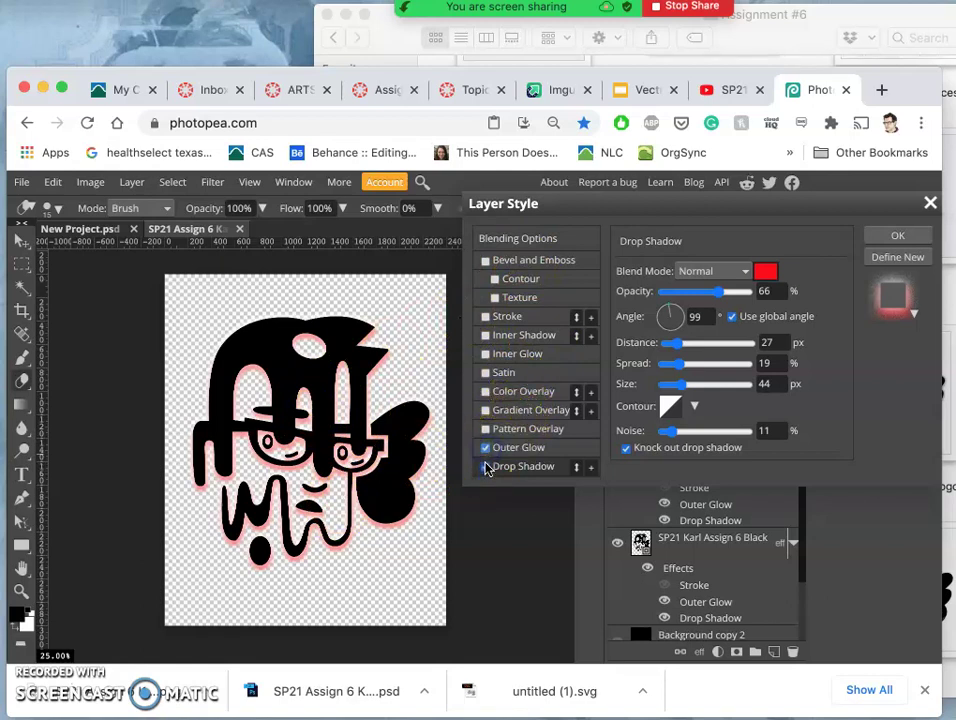
- Uncheck the Outer Glow and Drop Shadow effects, leaving plain black artwork
left_click(486, 467)
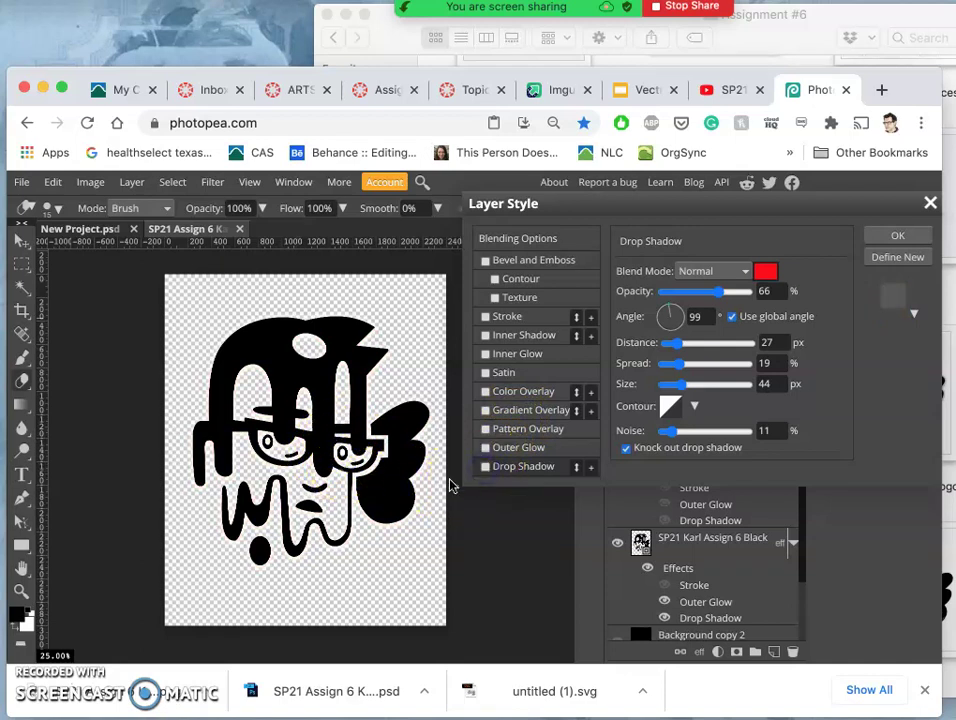
left_click(485, 467)
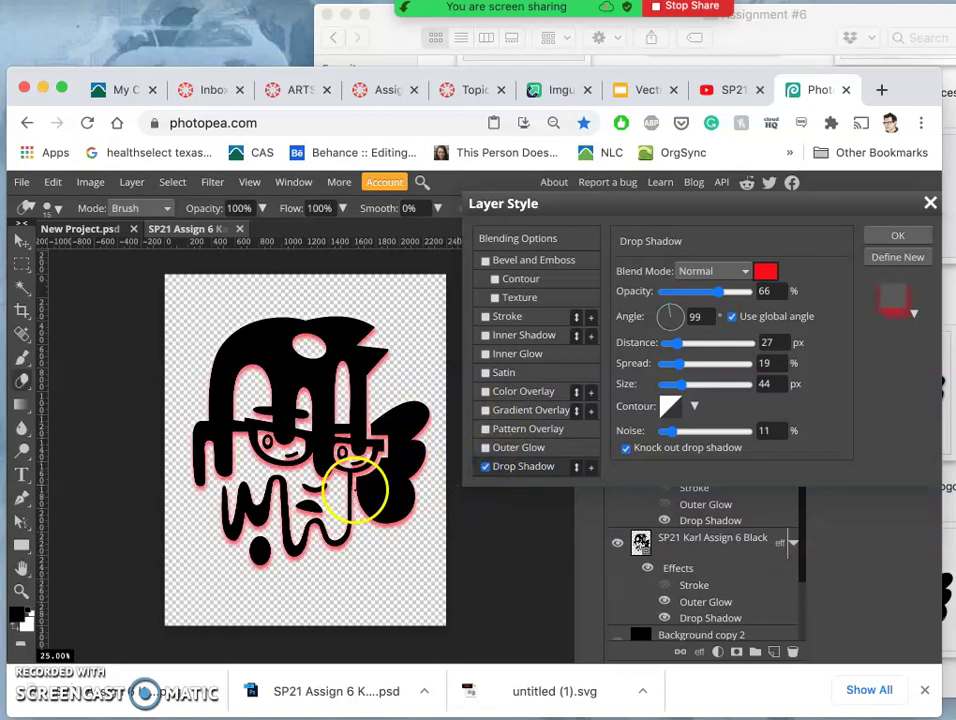
left_click(485, 466)
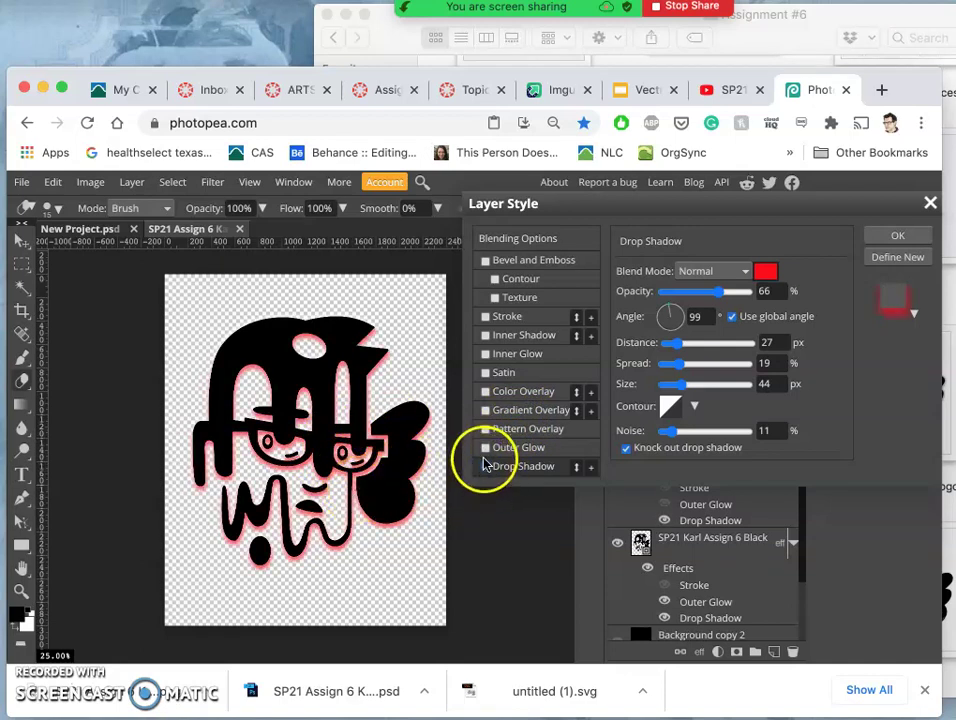
- Enable Color Overlay and change the drop shadow colour to blue
left_click(487, 392)
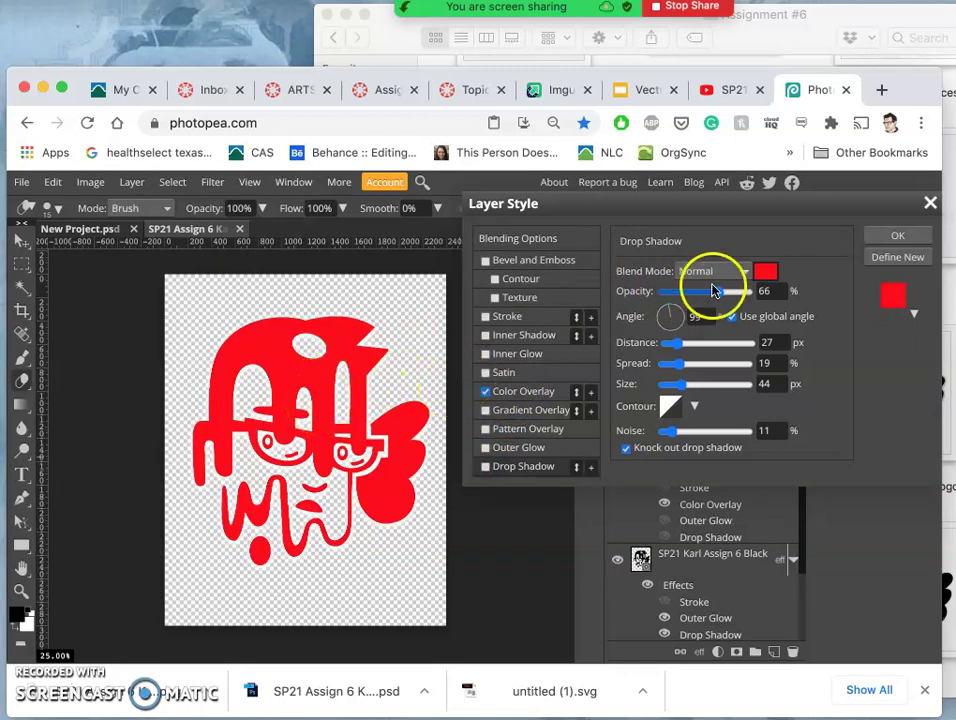
left_click(766, 274)
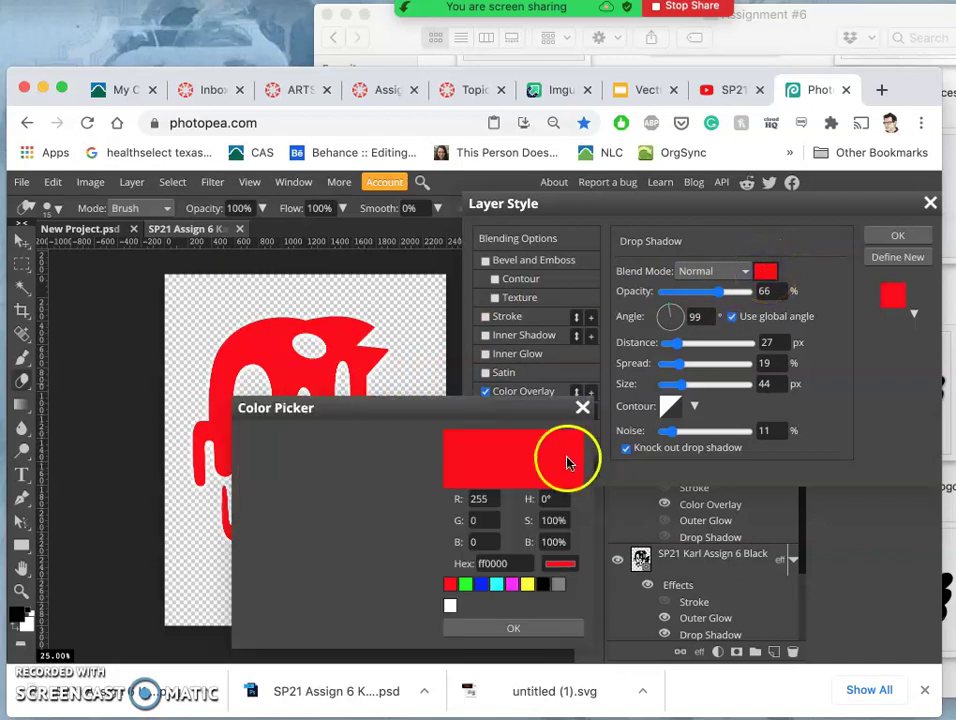
left_click(483, 586)
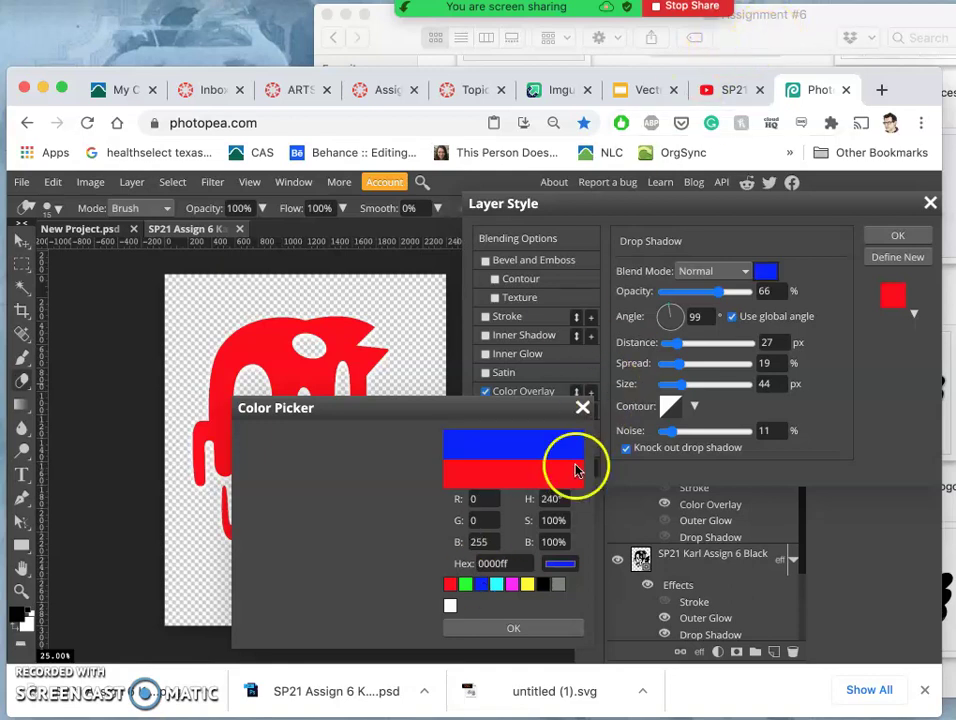
left_click(513, 628)
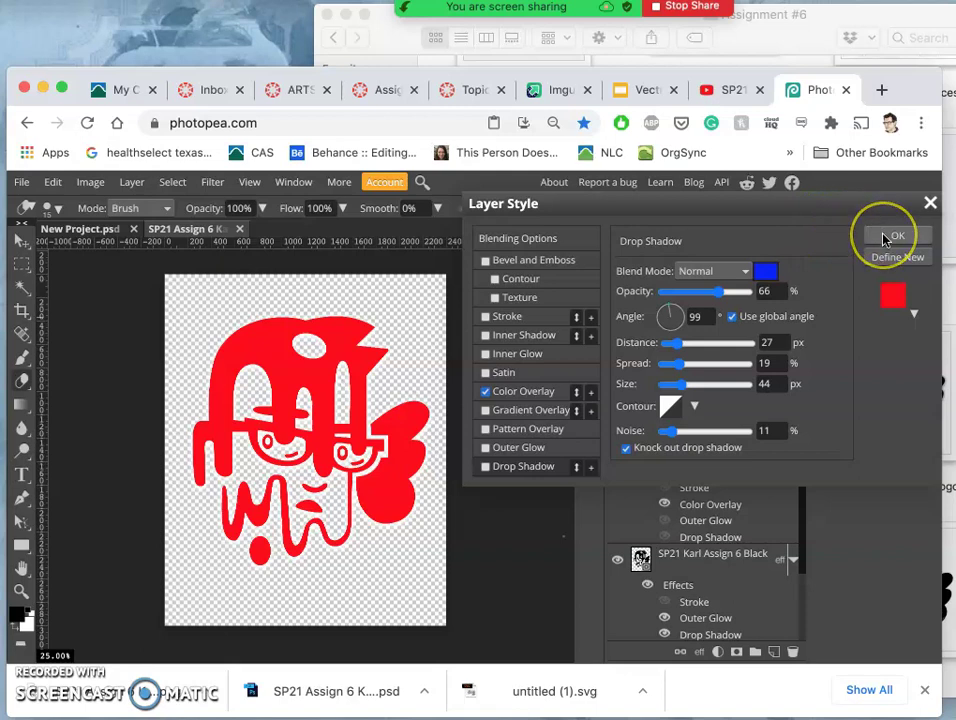
left_click(765, 276)
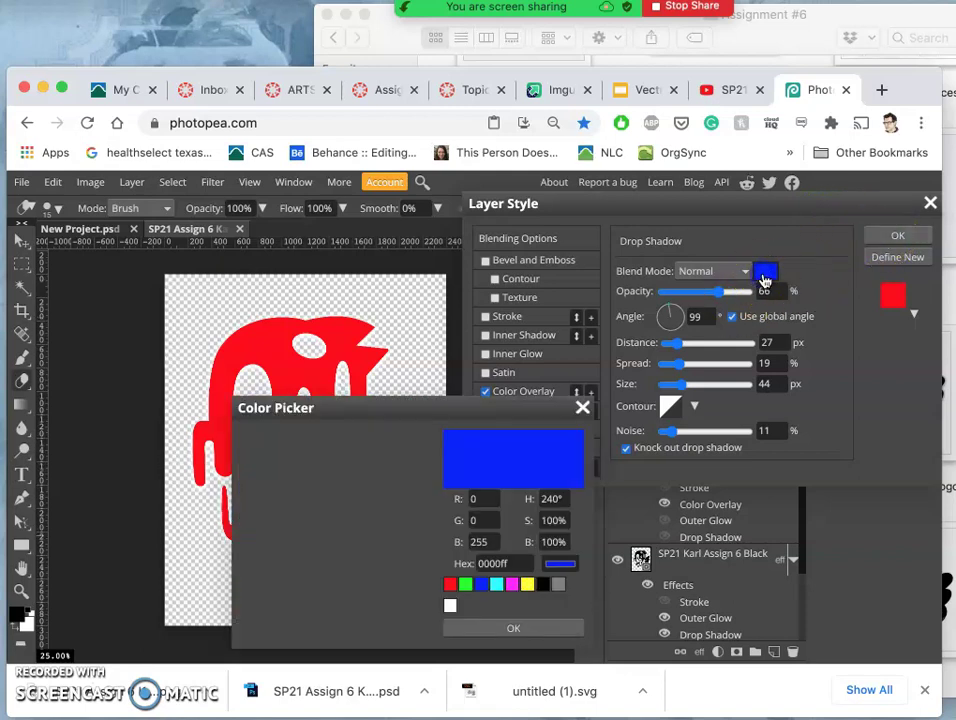
left_click(514, 628)
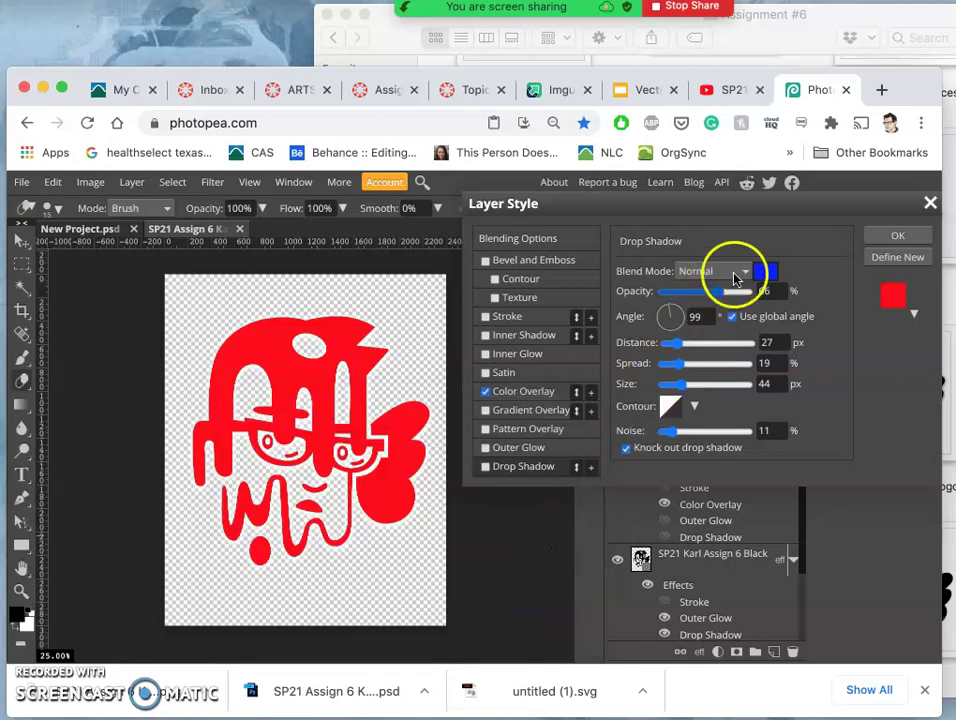
- Set the Color Overlay to blue 0000ff and lower its opacity to 46%
left_click(553, 391)
left_click(810, 292)
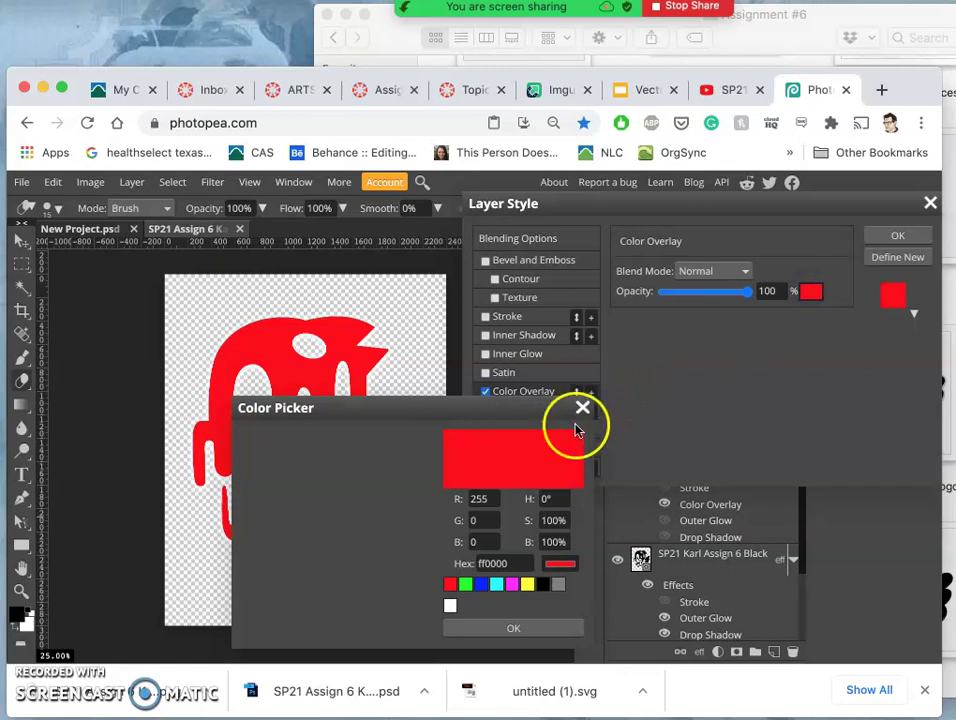
left_click(481, 587)
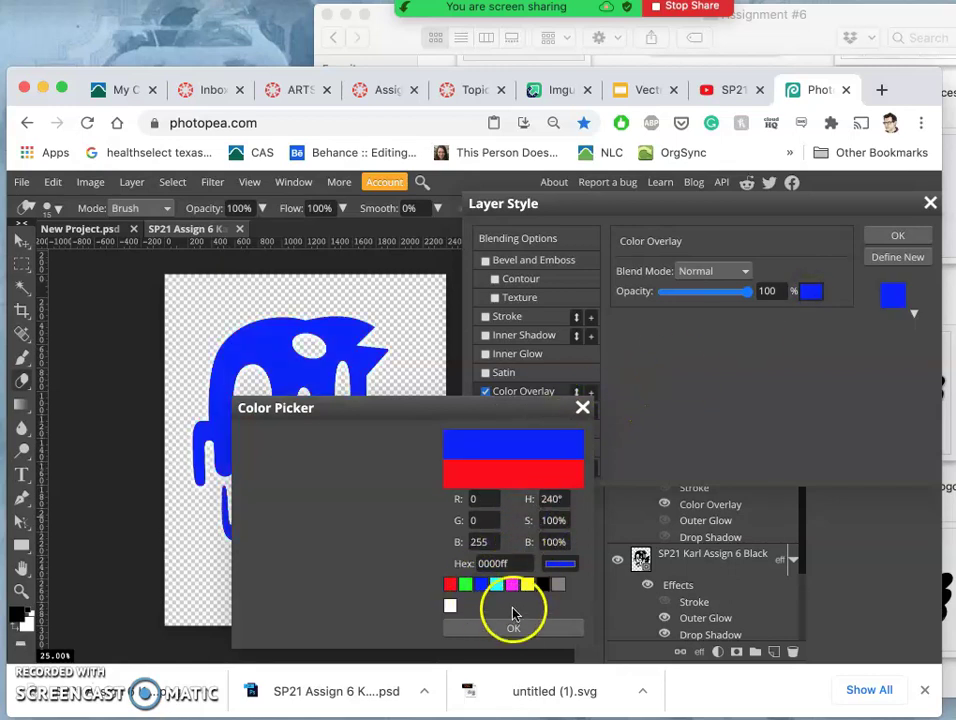
left_click(509, 628)
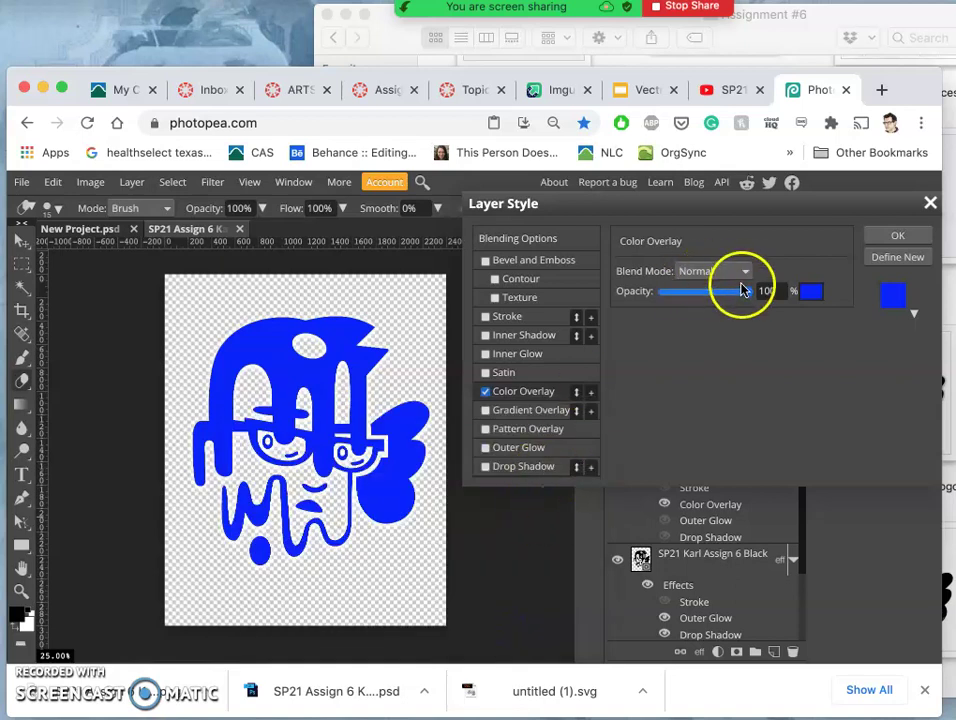
left_click_drag(747, 294, 703, 291)
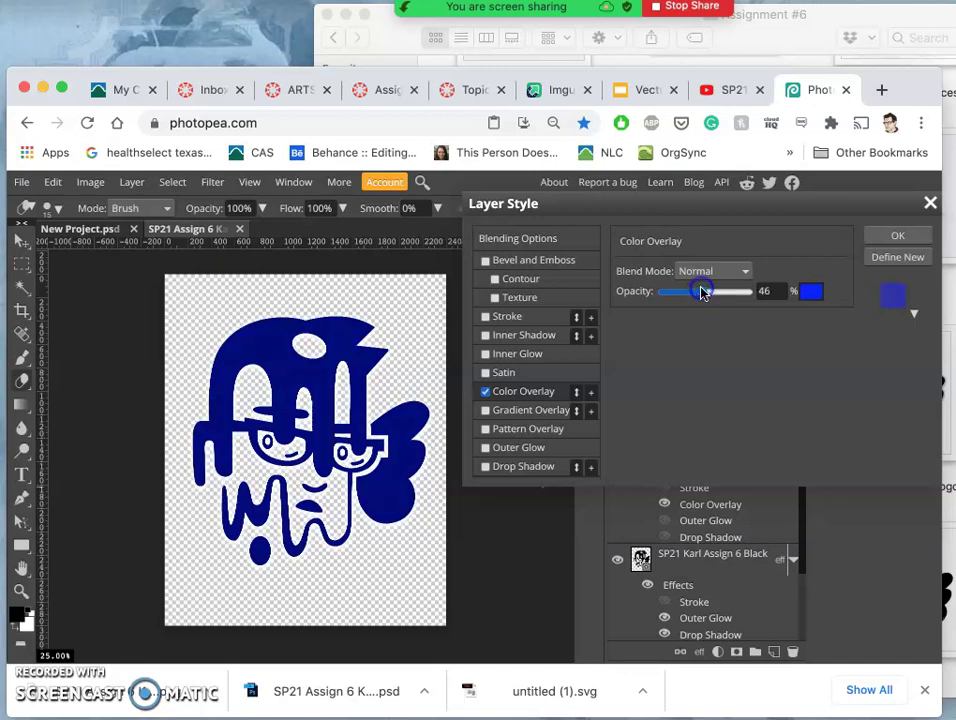
- View the tattoo reference screenshot in Preview, then close it and return to Layer Style
left_click(740, 38)
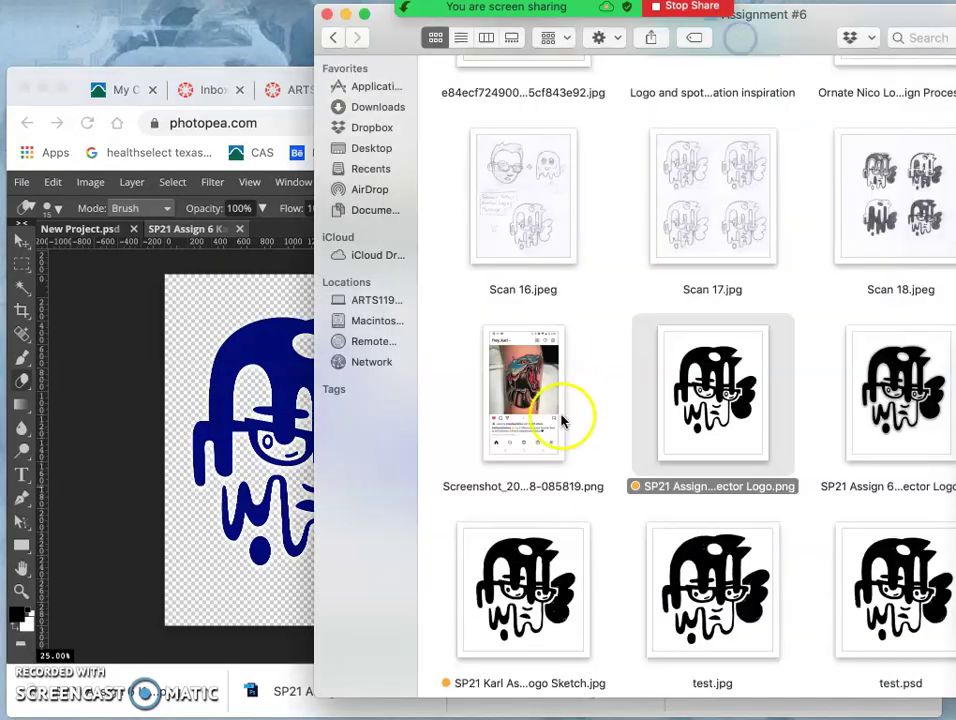
double_click(535, 405)
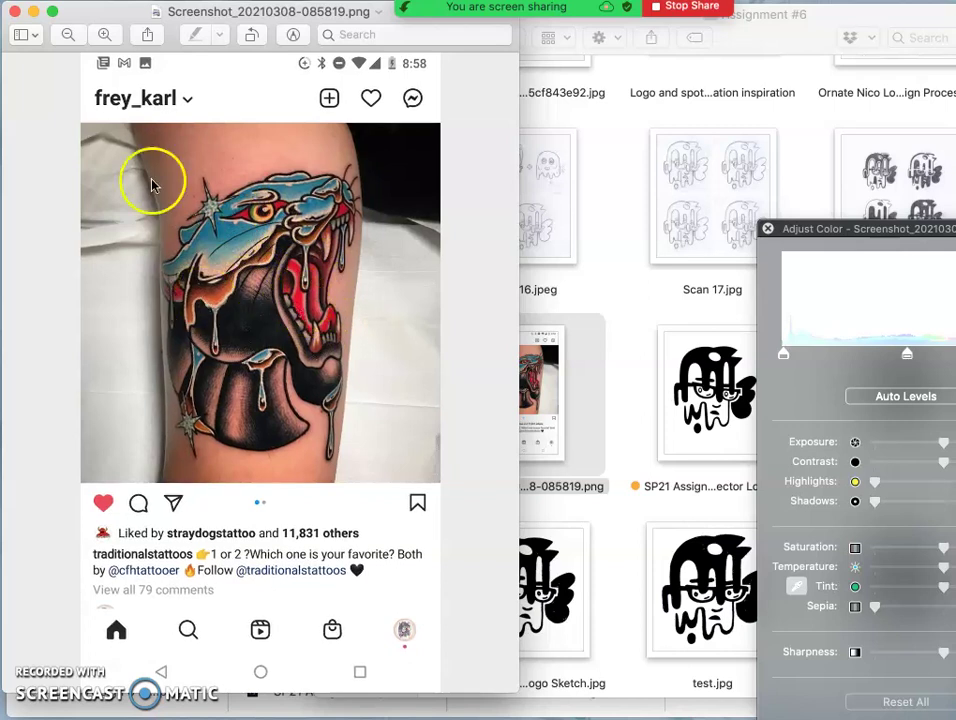
left_click(15, 12)
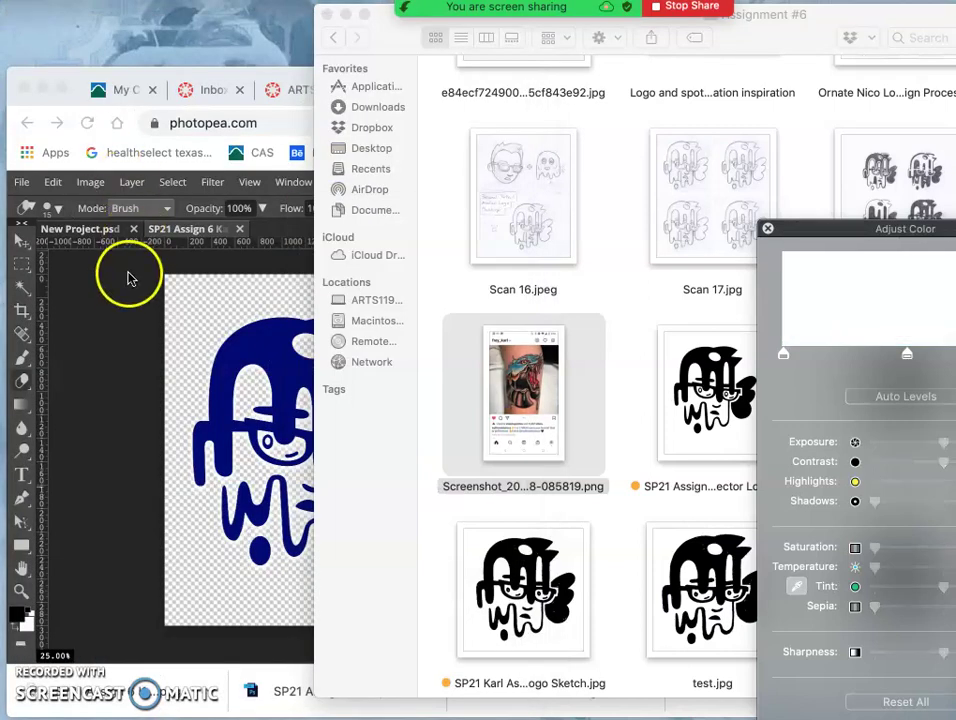
left_click(126, 279)
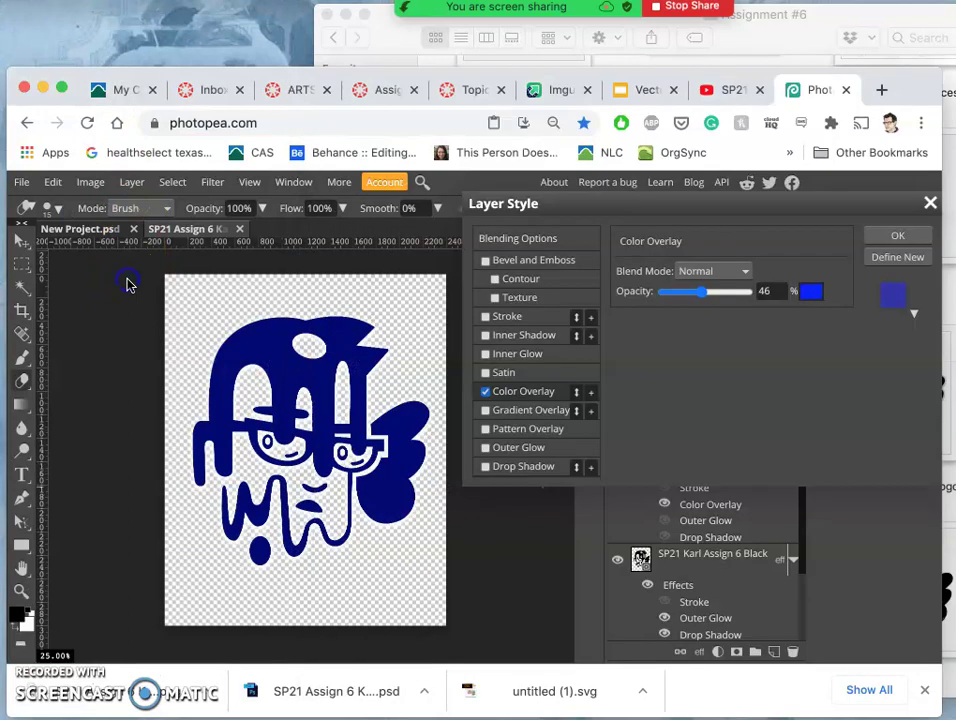
- Swap the Color Overlay for a Gradient Overlay using the orange-to-purple preset
left_click(486, 392)
left_click(486, 411)
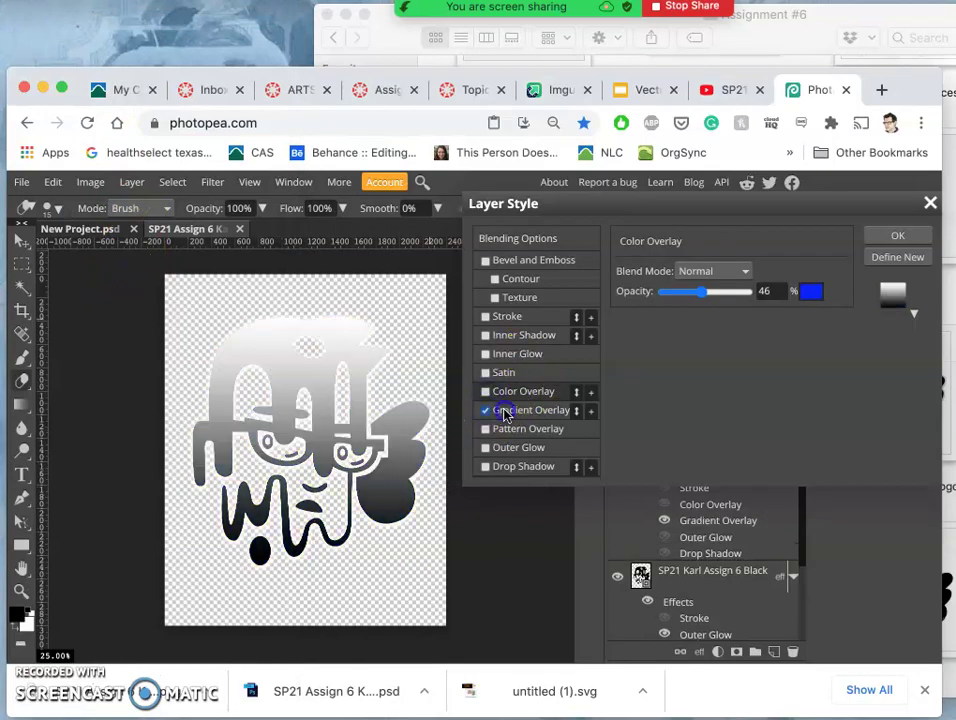
left_click(505, 413)
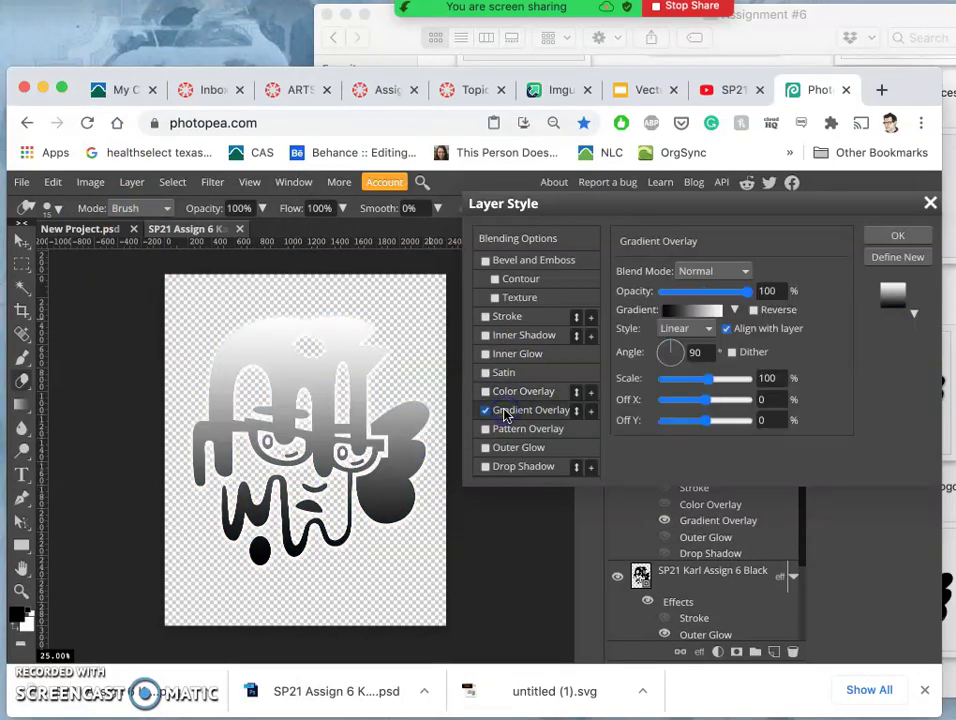
left_click(734, 311)
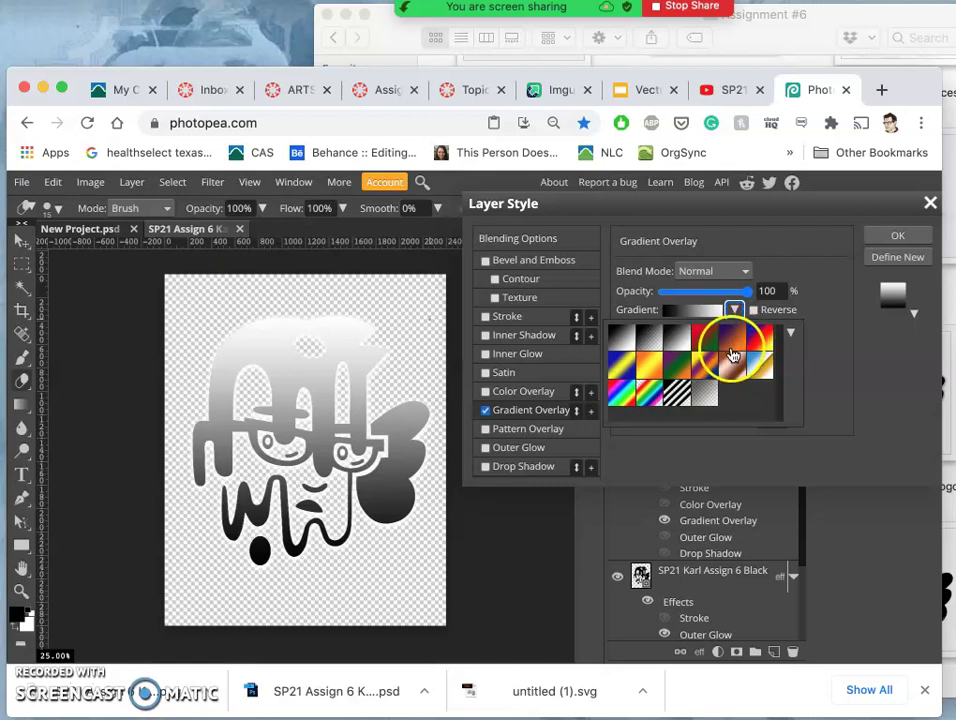
left_click(736, 345)
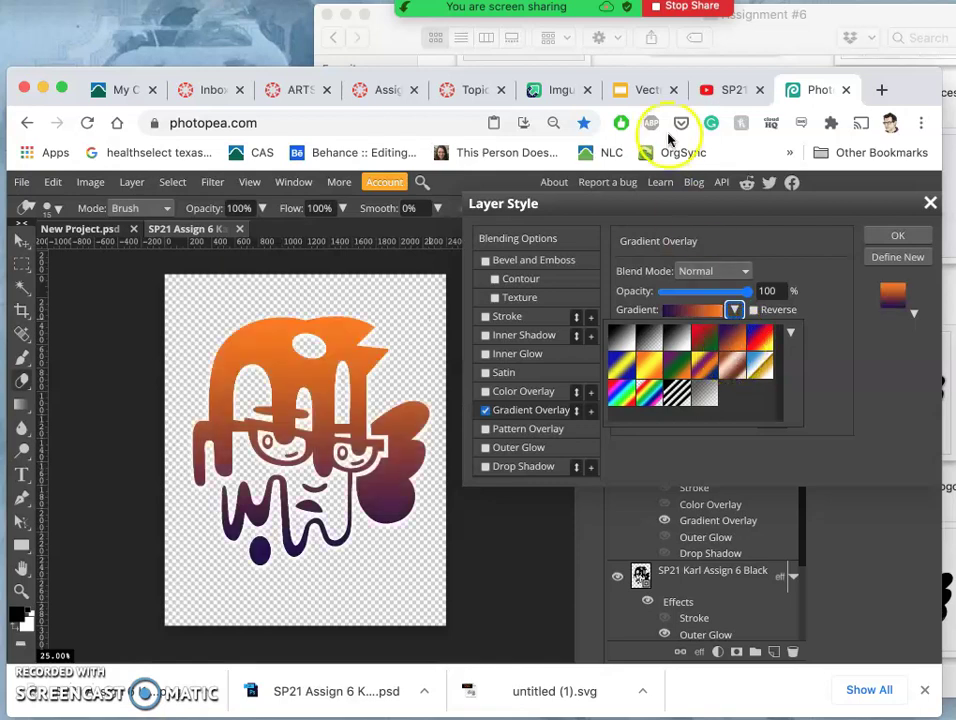
- Reopen the tattoo reference screenshot and arrange it beside the Photopea window
left_click(736, 38)
double_click(540, 345)
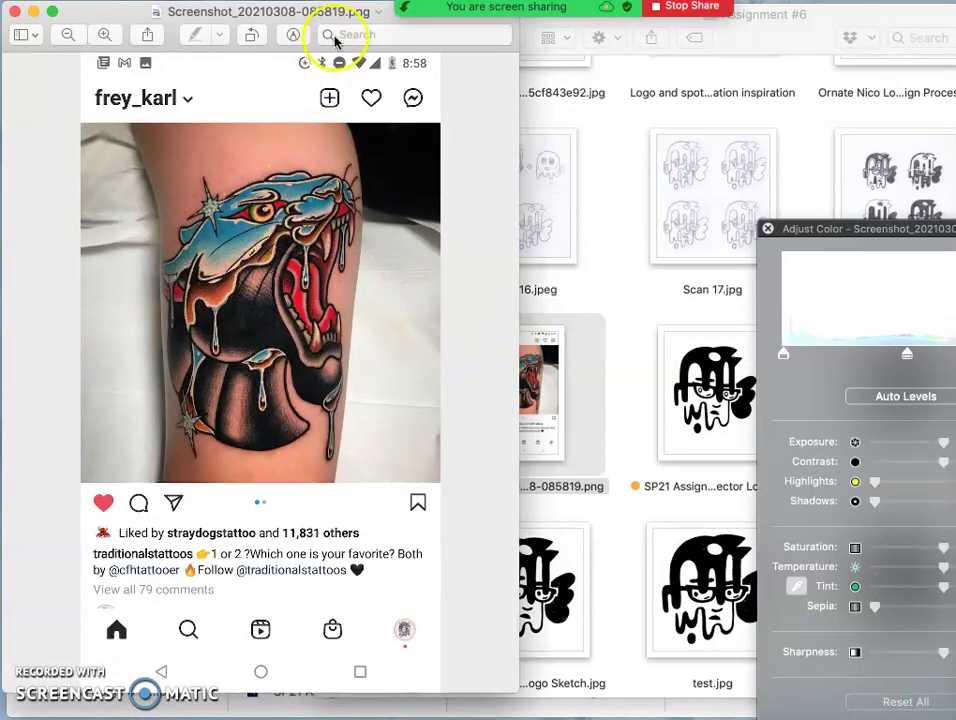
left_click_drag(348, 17, 240, 16)
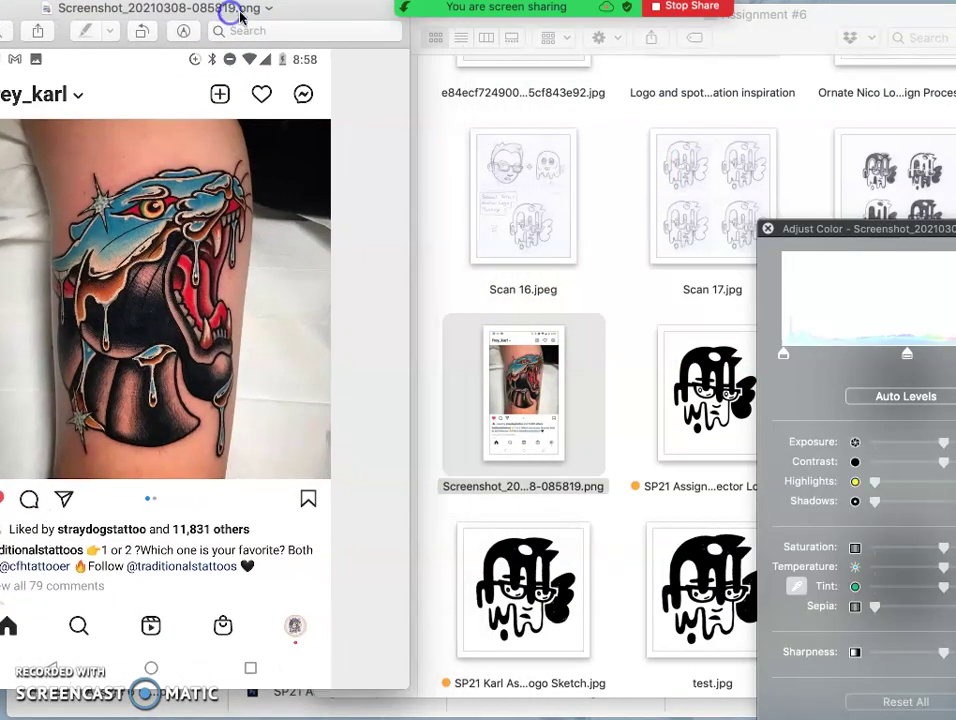
left_click(433, 107)
left_click_drag(384, 30, 559, 45)
left_click(457, 186)
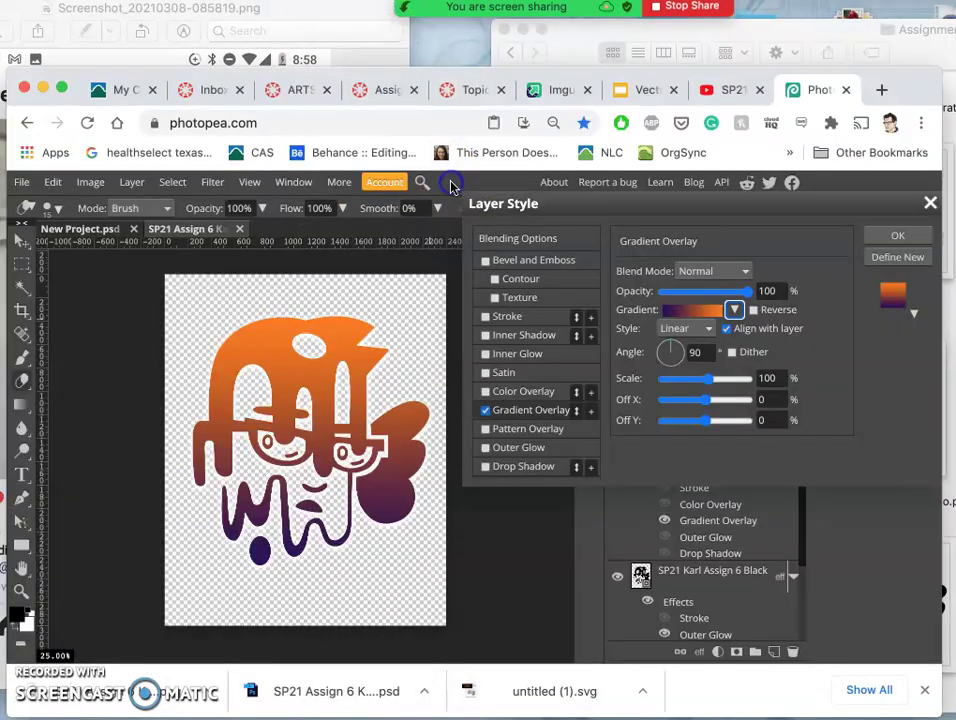
left_click_drag(80, 80, 281, 42)
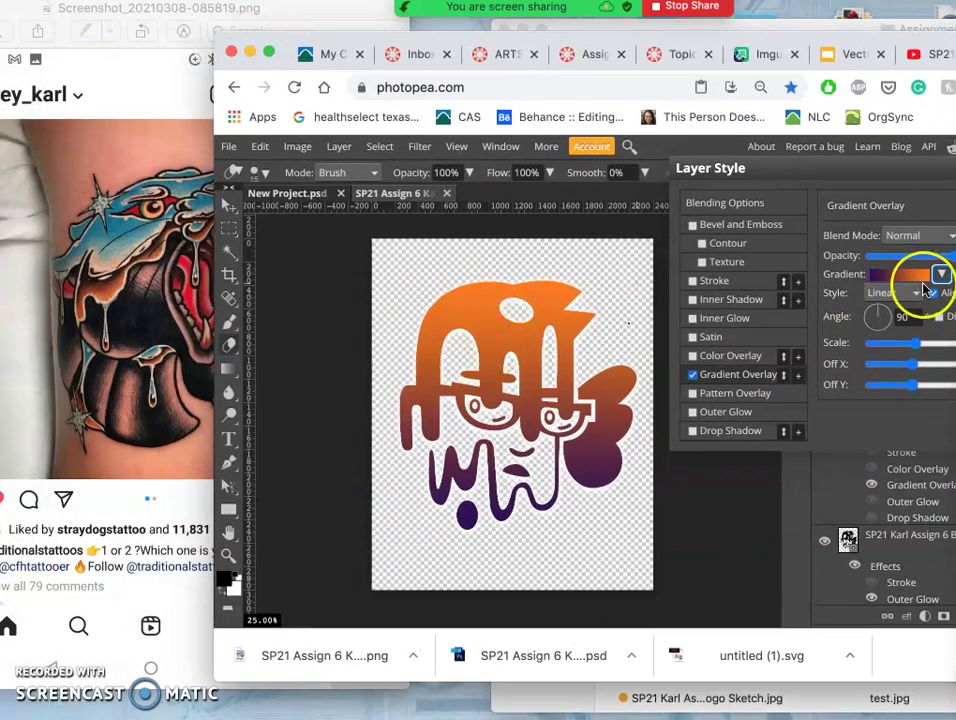
- In the Gradient Editor, widen the dark section, add a stop, and recolour the 80% stop black
left_click(912, 274)
left_click(918, 274)
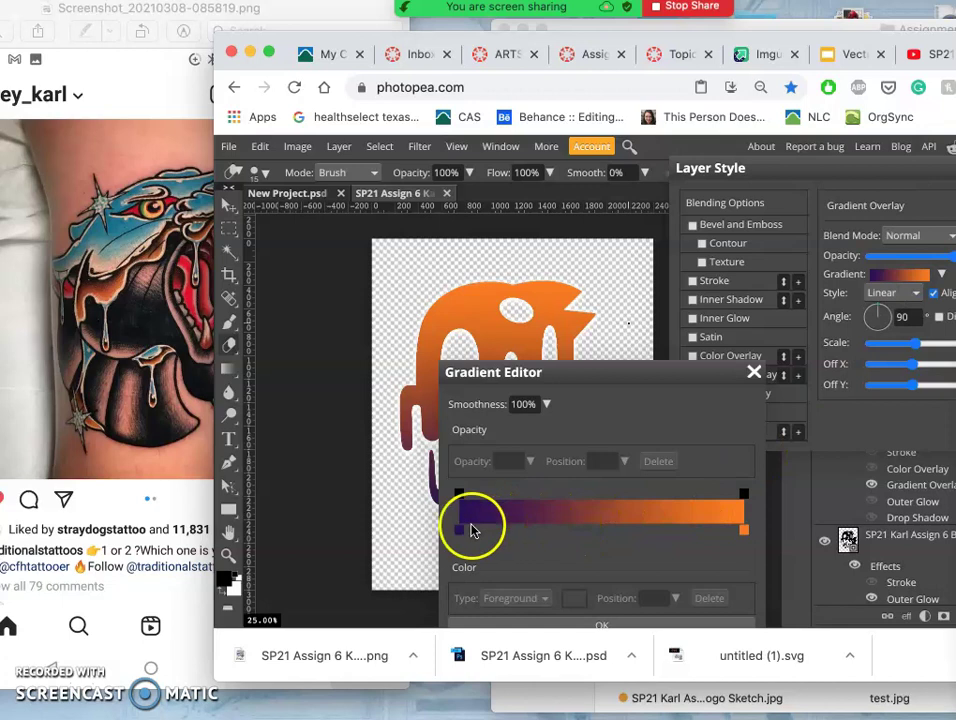
left_click_drag(476, 537, 518, 537)
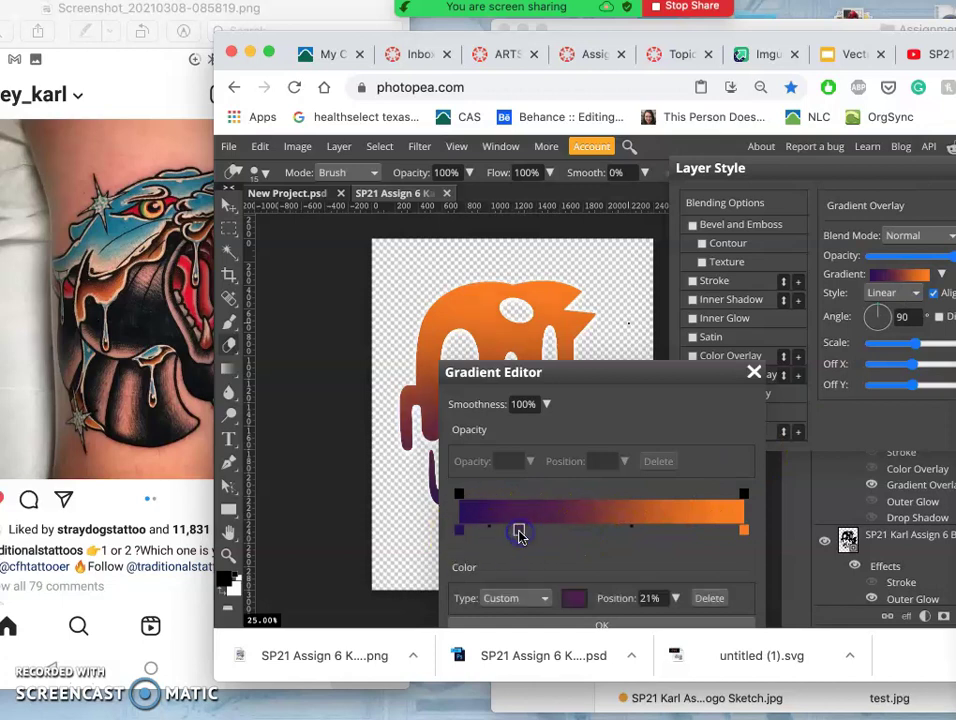
left_click(583, 533)
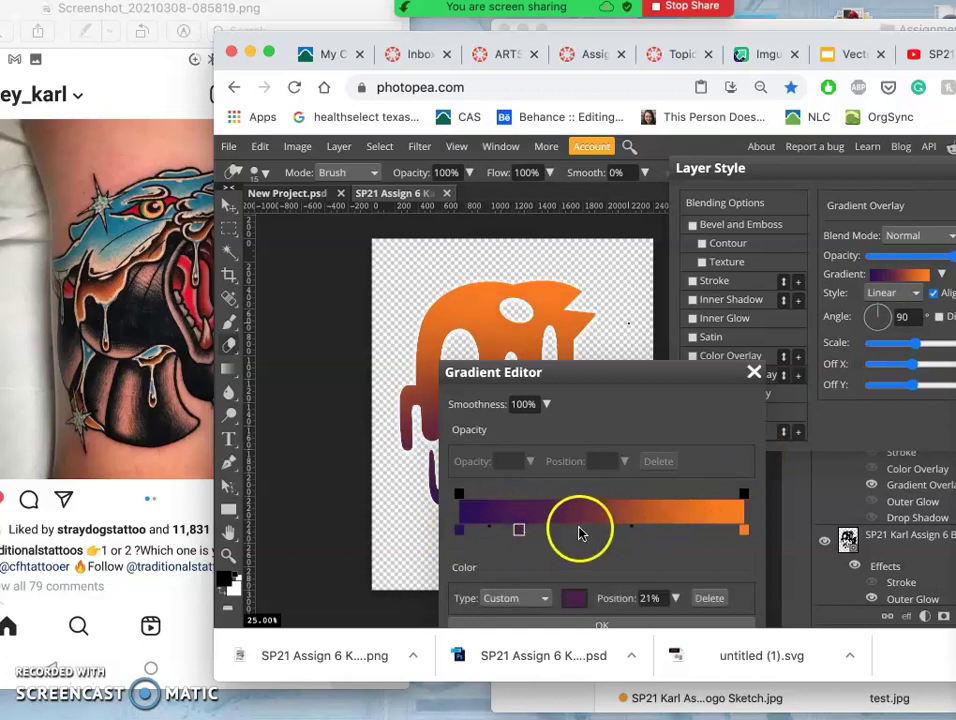
left_click(687, 530)
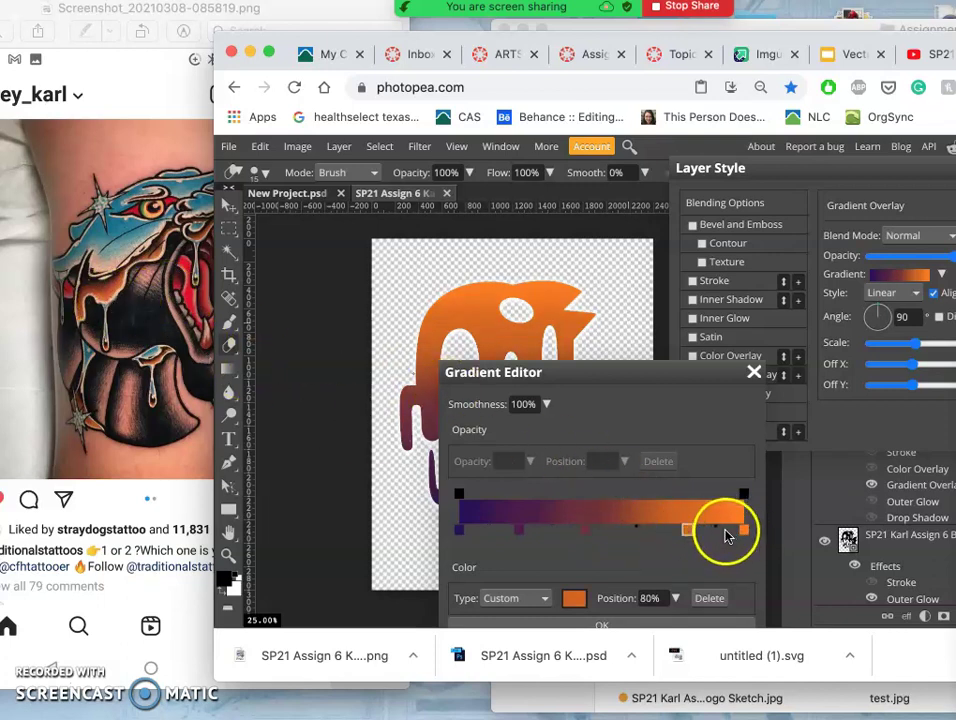
left_click(690, 533)
double_click(690, 535)
left_click_drag(689, 536, 687, 320)
left_click(746, 484)
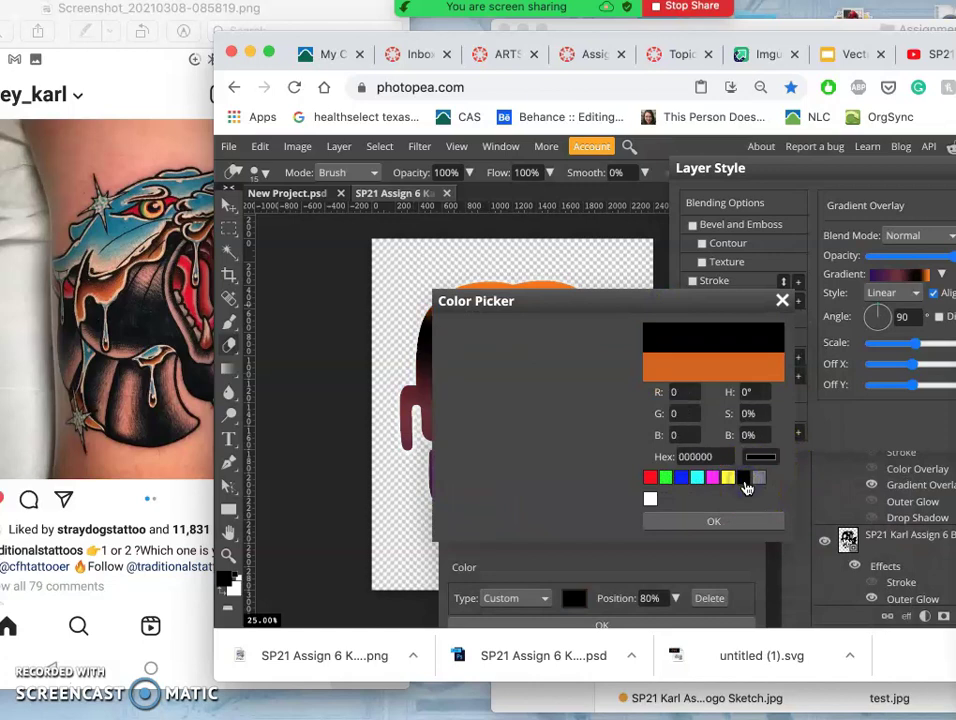
left_click(721, 521)
- Add a white stop at 59% and a cyan stop at 44%
left_click(686, 528)
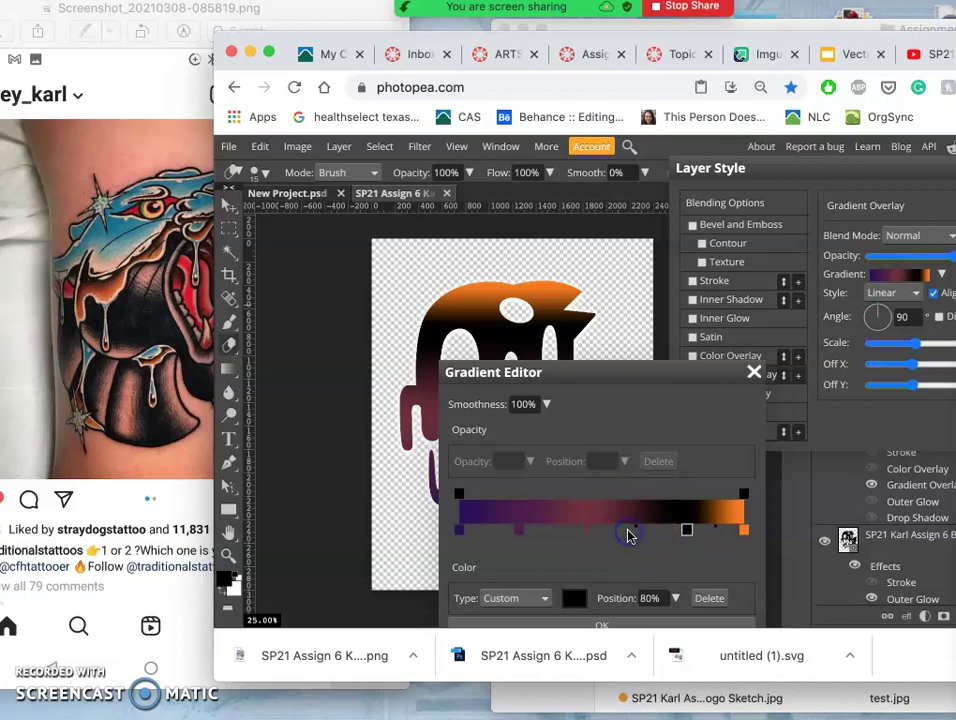
left_click(628, 530)
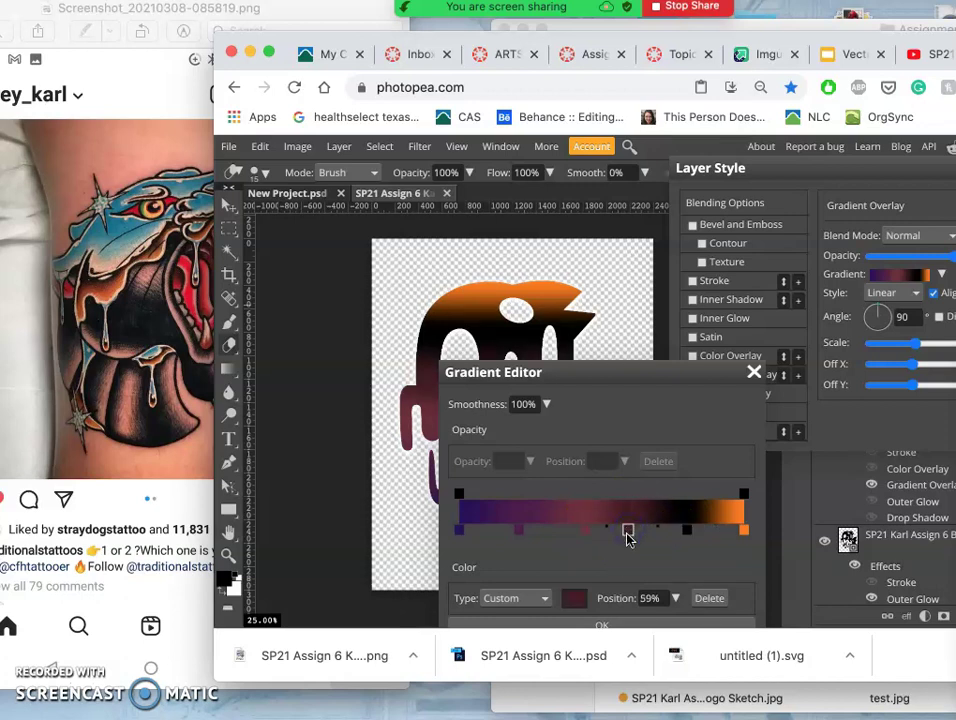
double_click(628, 534)
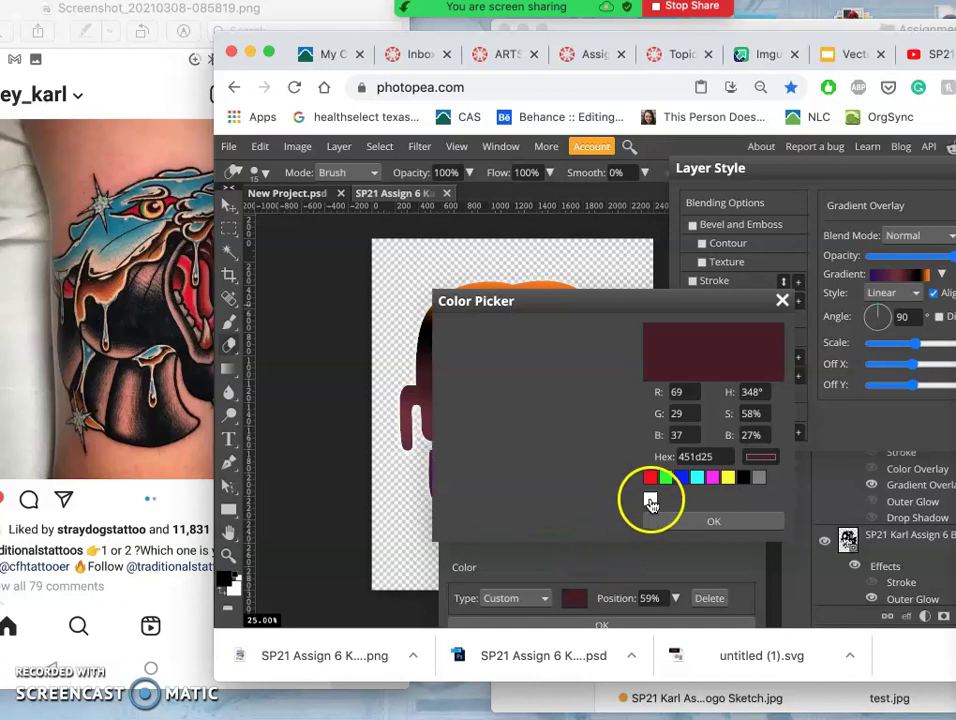
left_click(651, 503)
left_click(683, 521)
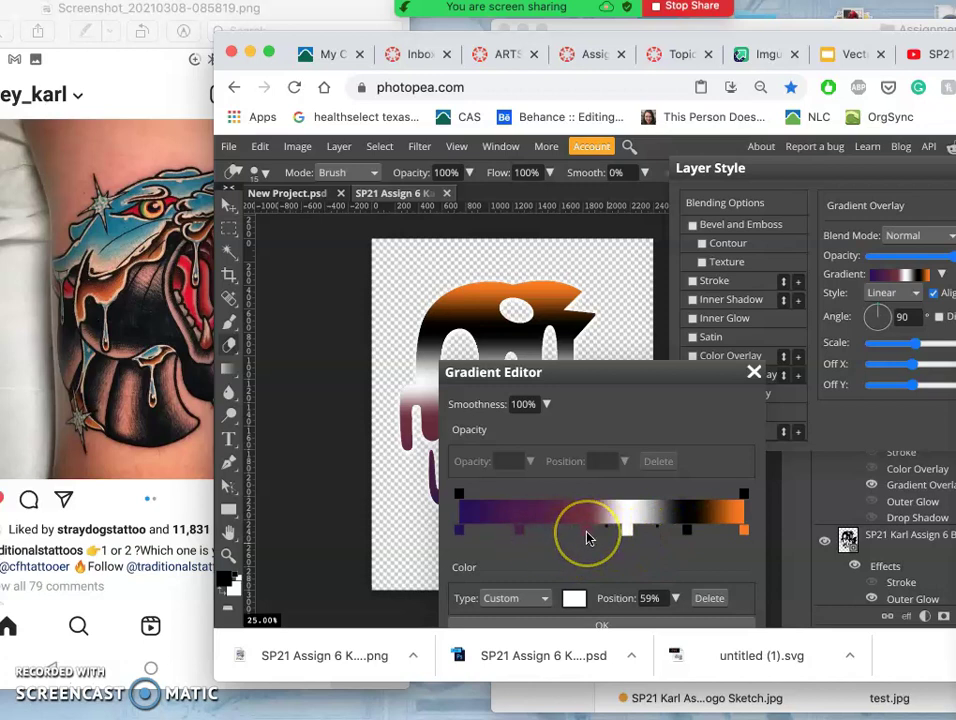
double_click(588, 535)
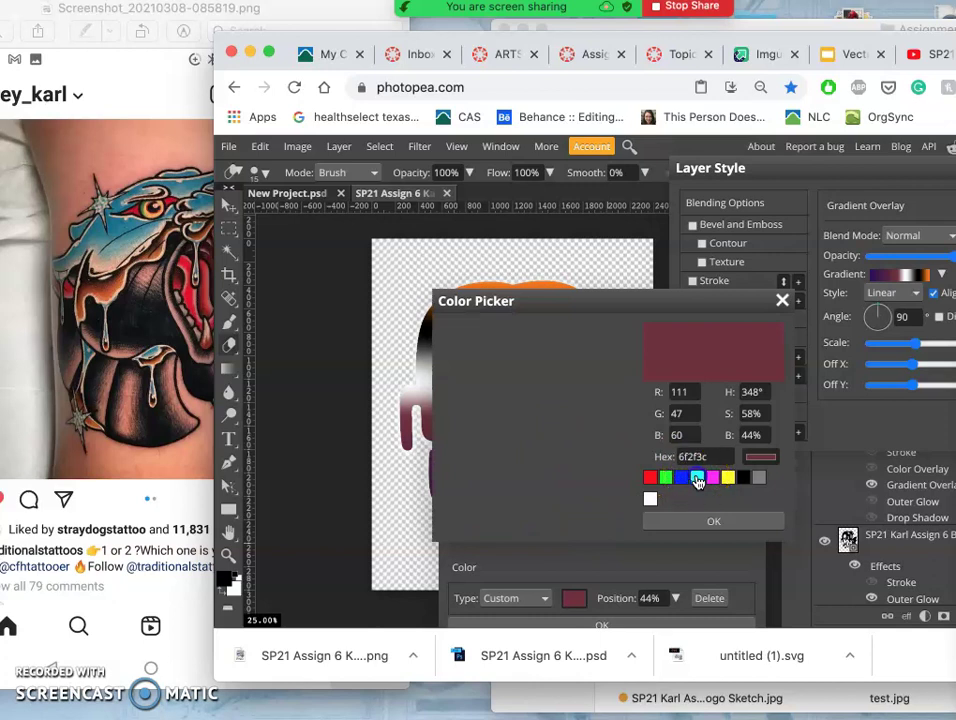
left_click(697, 479)
left_click(698, 521)
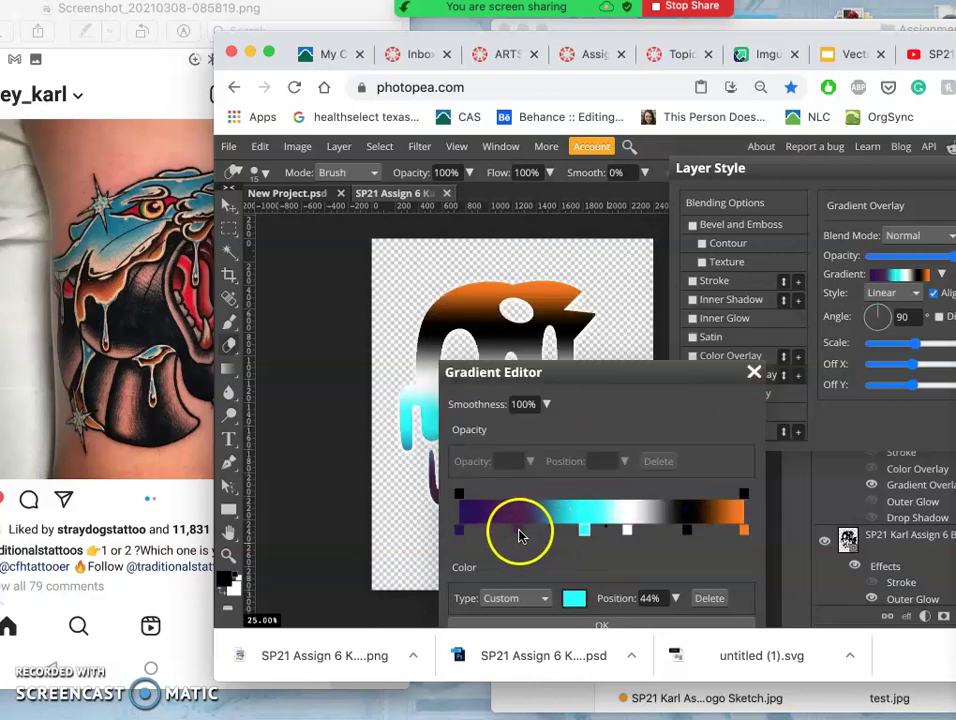
- Make the 21% stop blue and reposition the editor and browser windows
double_click(519, 531)
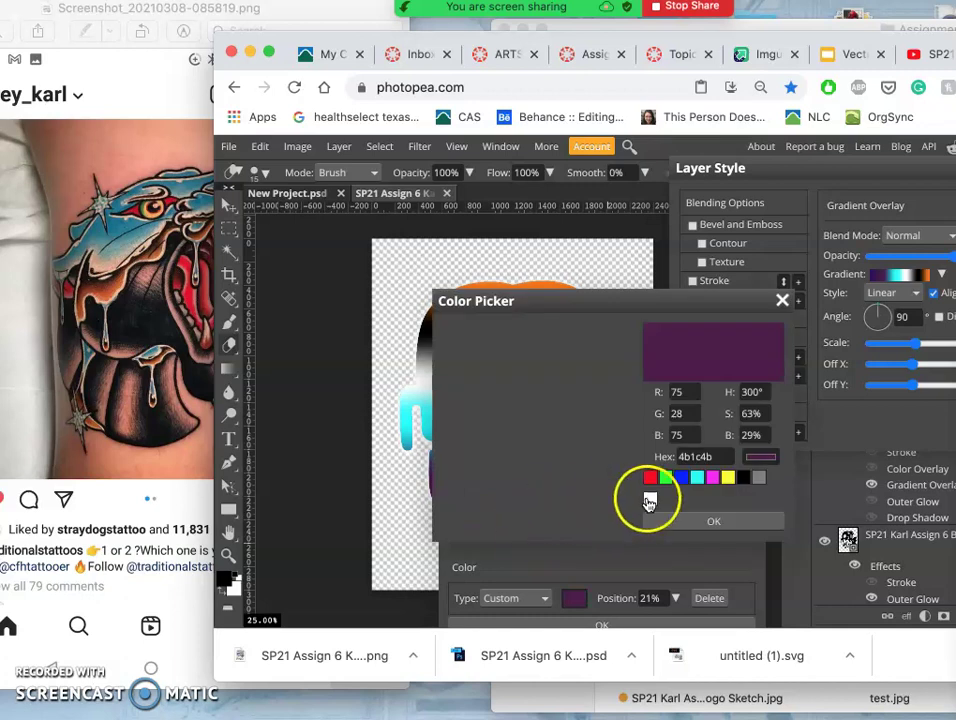
left_click(680, 478)
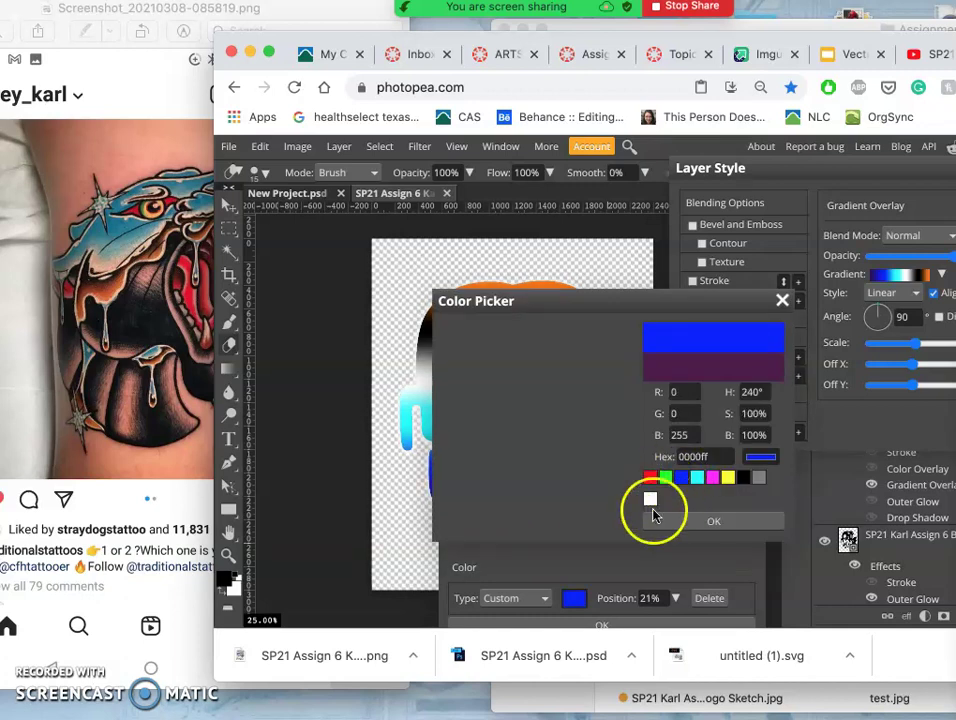
left_click(697, 521)
left_click_drag(611, 374, 609, 292)
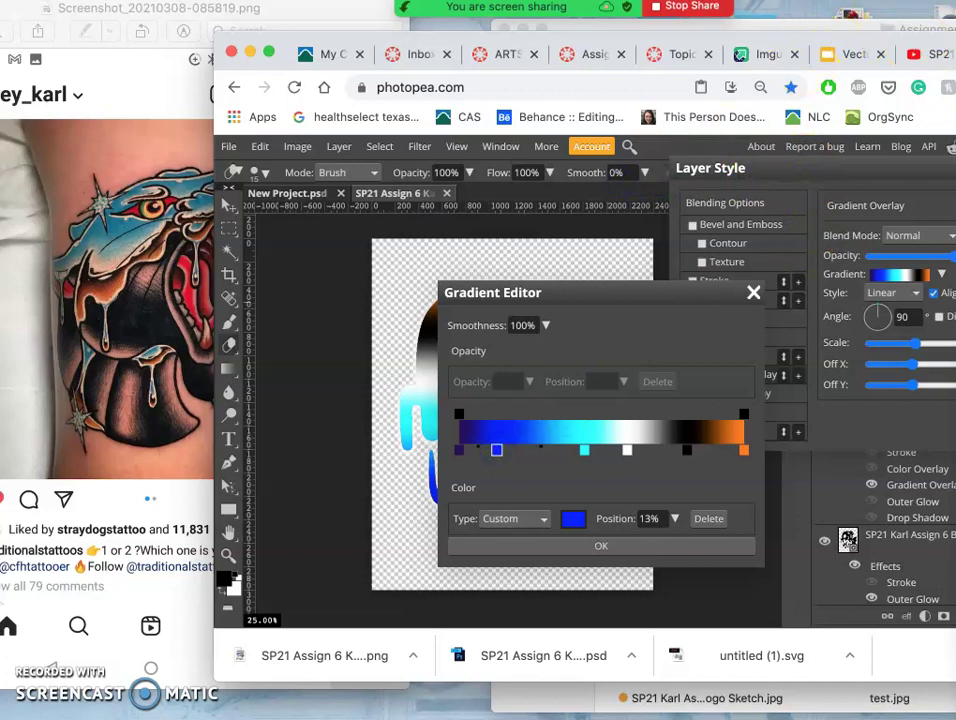
left_click_drag(955, 55, 890, 62)
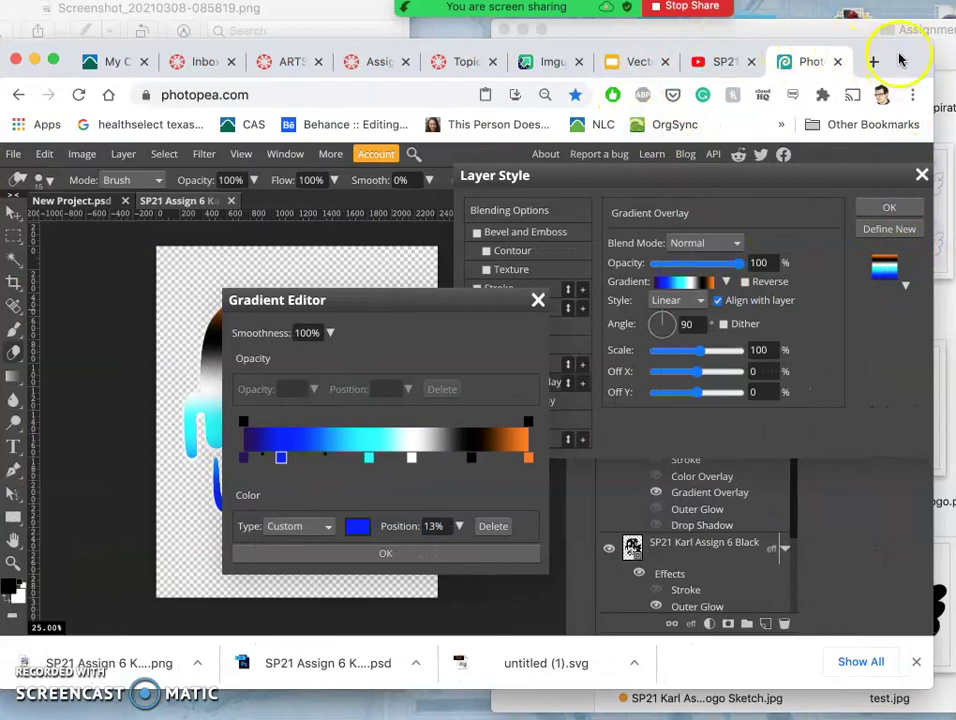
- Accept the custom gradient, tick Reverse so blue sits on top, and set Scale to 95%
left_click_drag(900, 60, 862, 104)
left_click(745, 330)
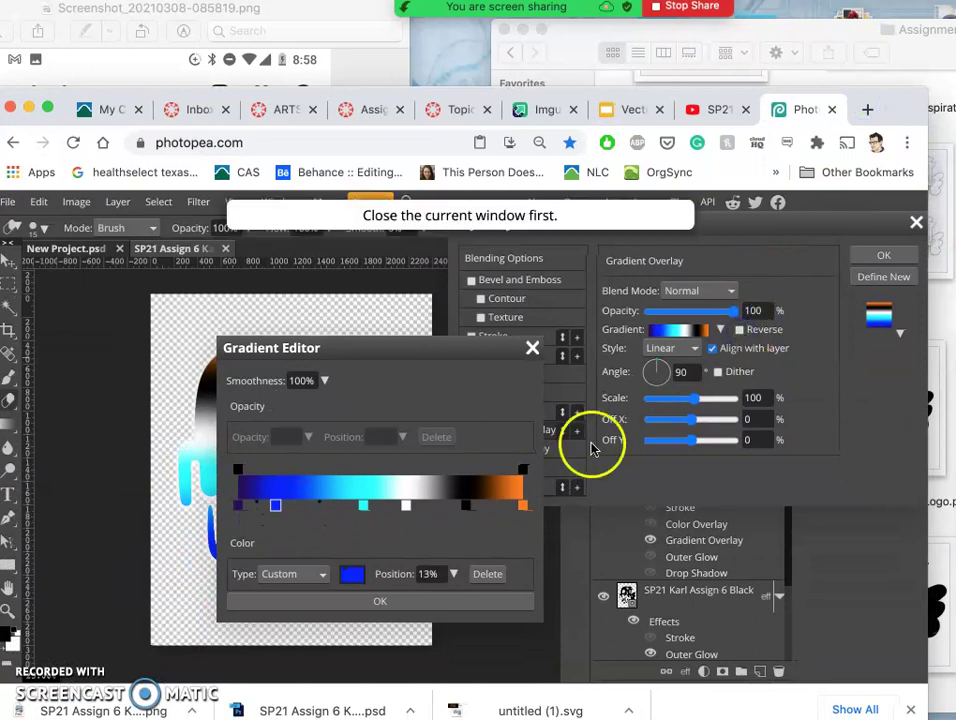
left_click(426, 600)
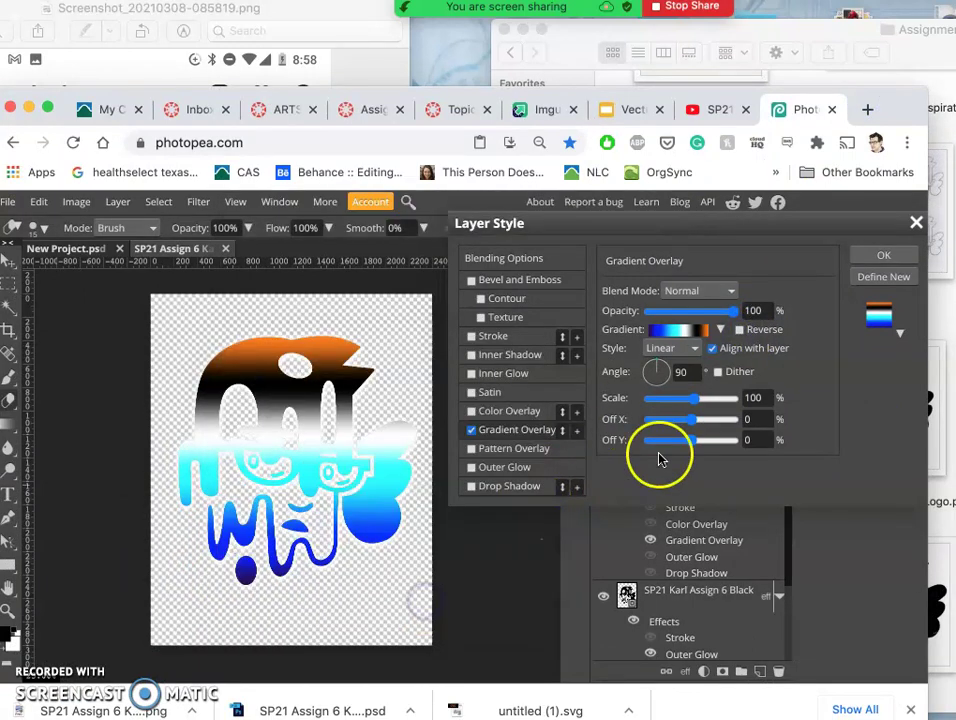
left_click(740, 330)
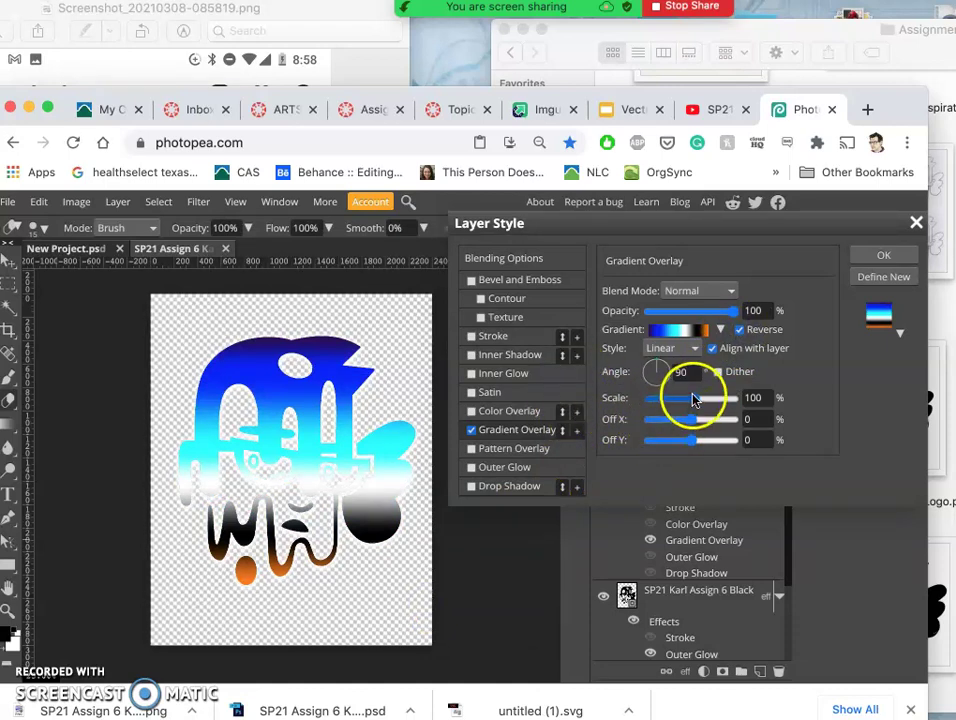
mouse_move(694, 400)
left_mouse_down()
mouse_move(687, 396)
mouse_move(715, 397)
mouse_move(679, 397)
mouse_move(715, 418)
mouse_move(701, 395)
left_mouse_up()
- Try the Radial, Angle and Reflected gradient styles, then settle on Linear
left_click(696, 348)
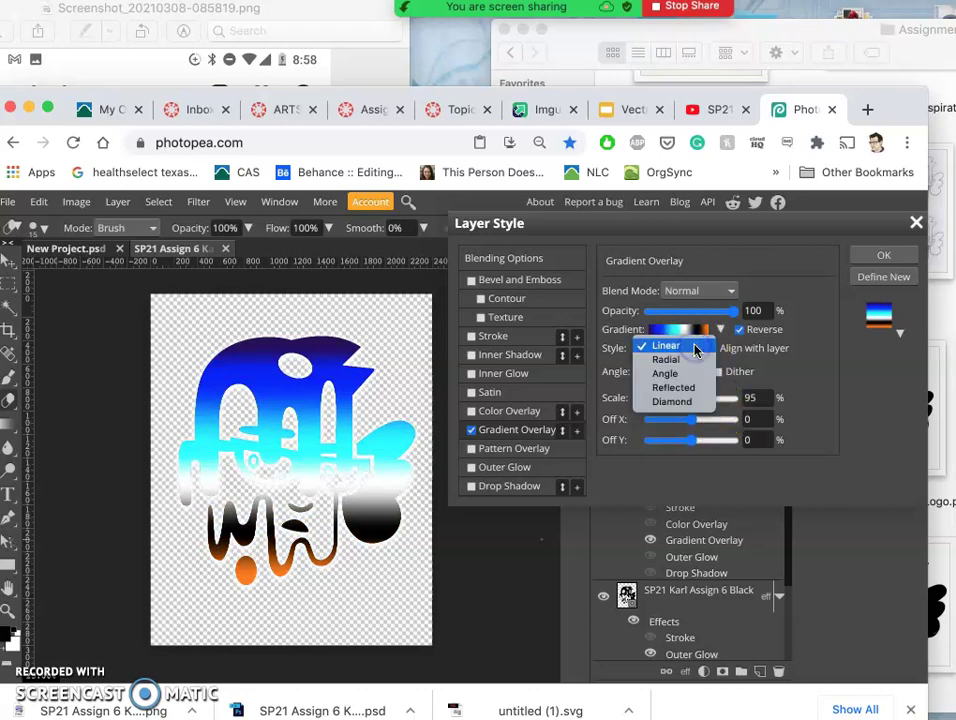
left_click(688, 361)
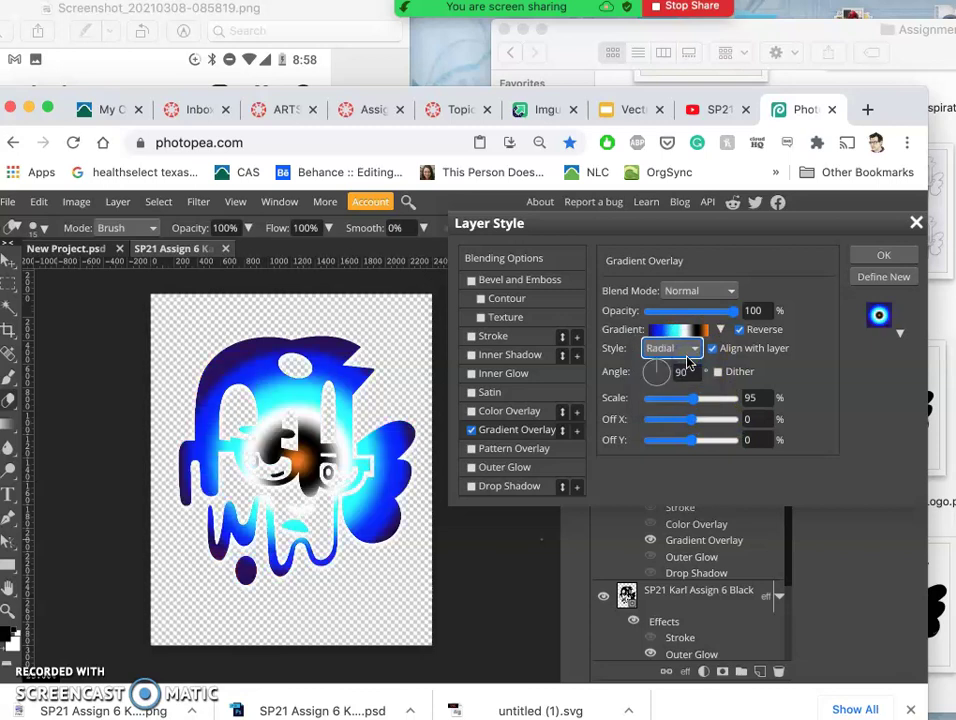
left_click(687, 355)
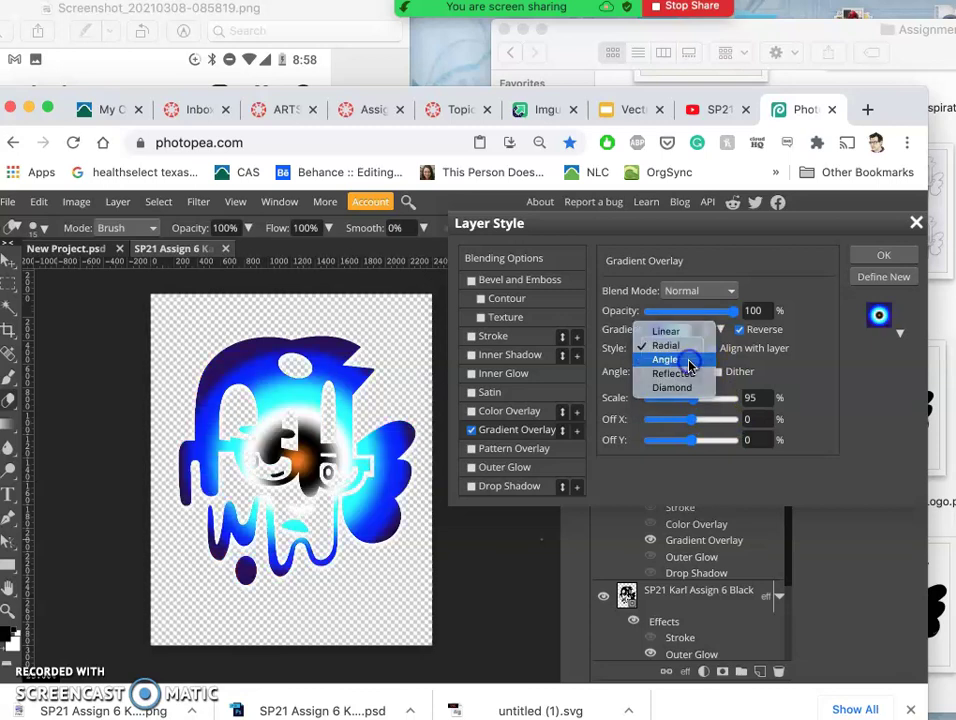
left_click(687, 360)
key("Down")
left_click(689, 347)
key("Down")
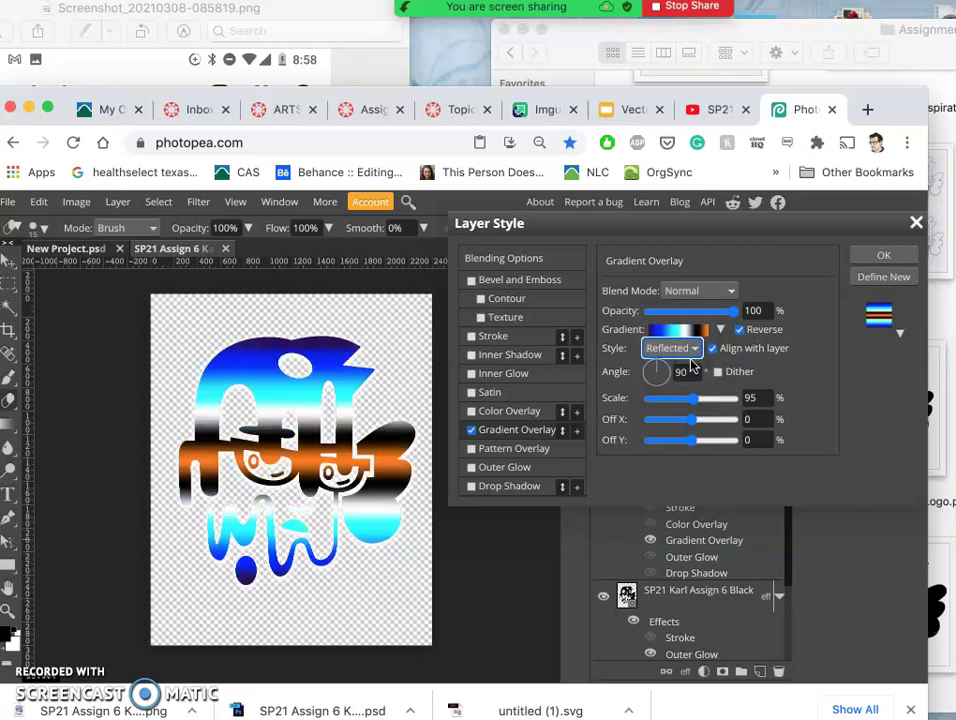
left_click(695, 350)
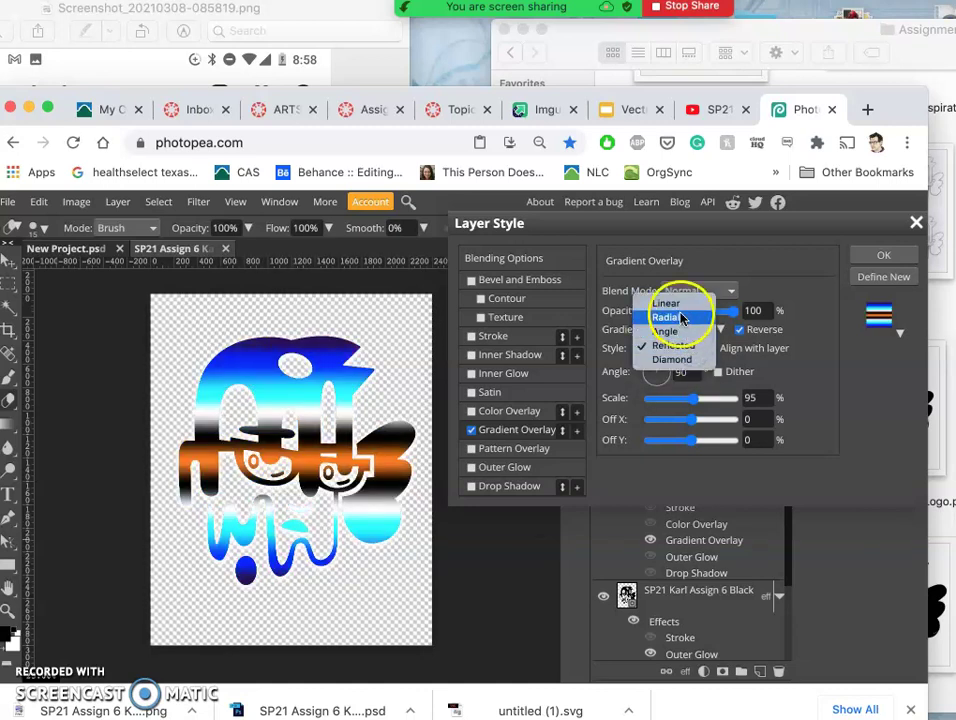
left_click(678, 306)
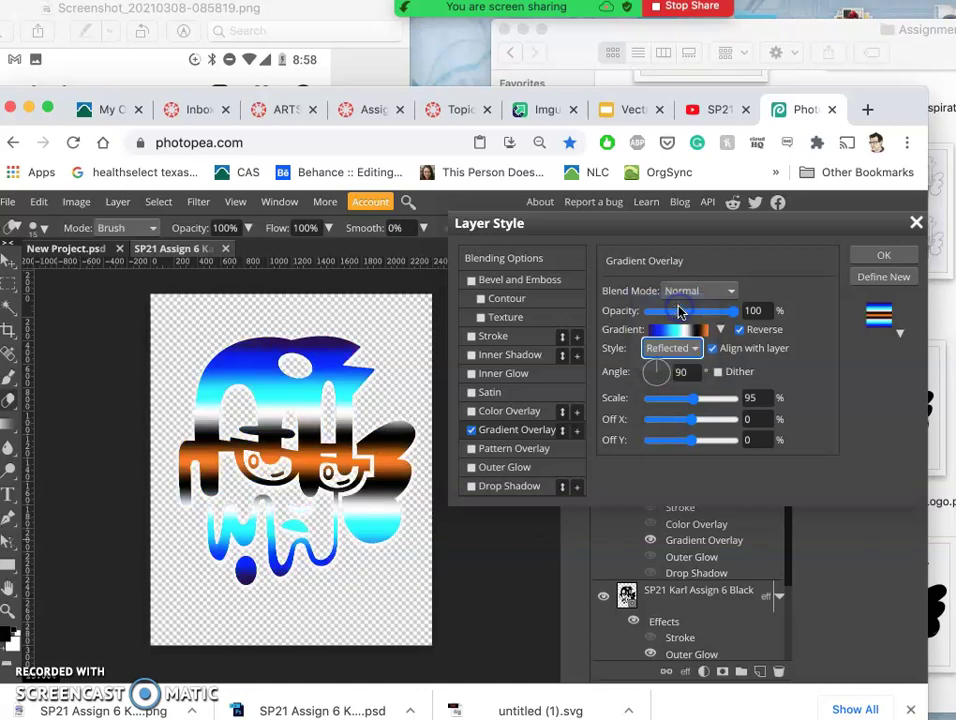
- Set the gradient angle to 100° and its scale to 79%
left_click(666, 368)
left_click_drag(666, 369, 655, 368)
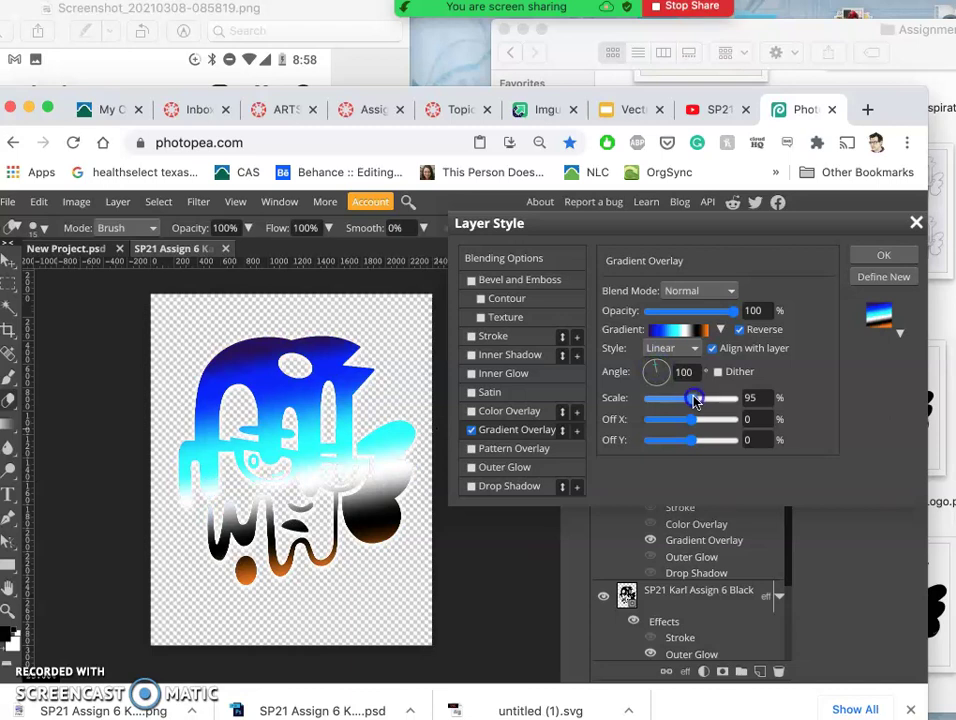
left_click_drag(690, 397, 689, 395)
left_click(667, 418)
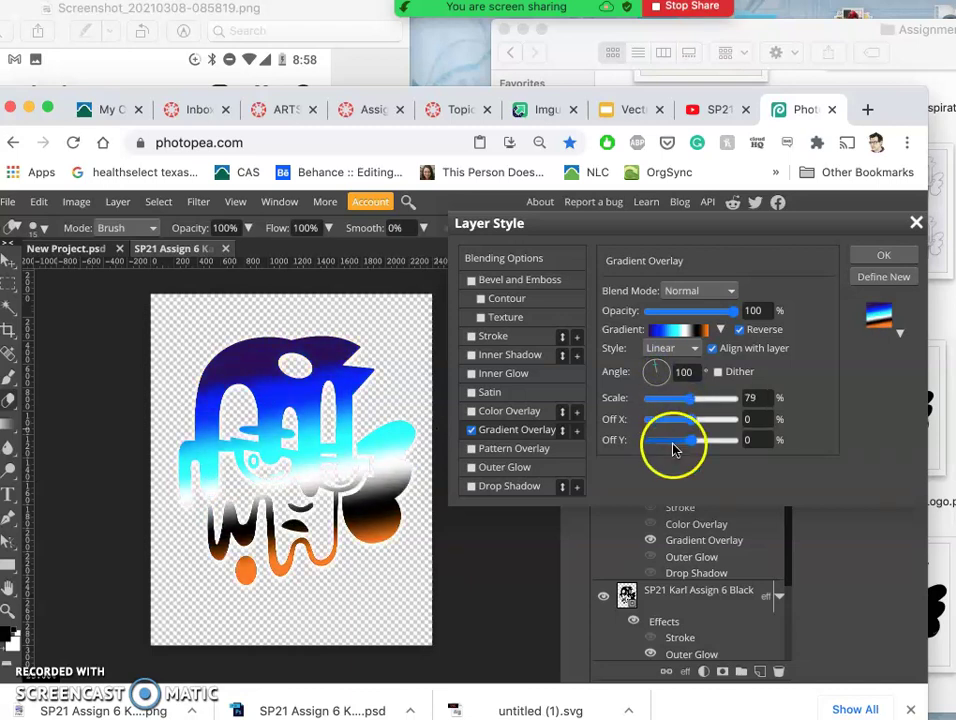
- In the Gradient Editor, shift the cyan stops and add a new stop near the middle
left_click(680, 333)
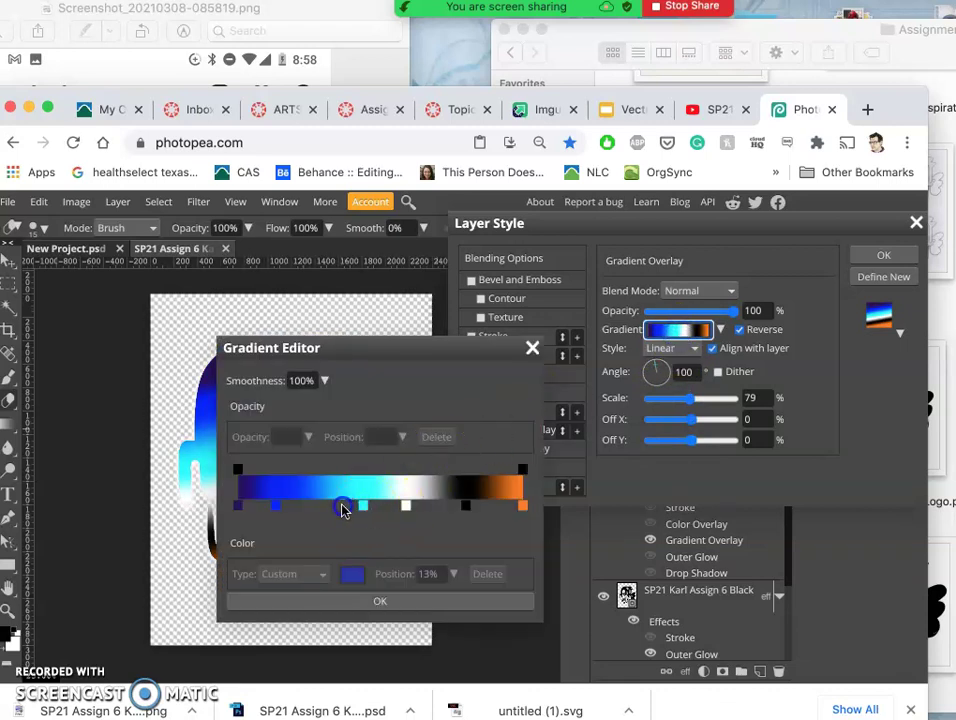
left_click_drag(363, 505, 268, 508)
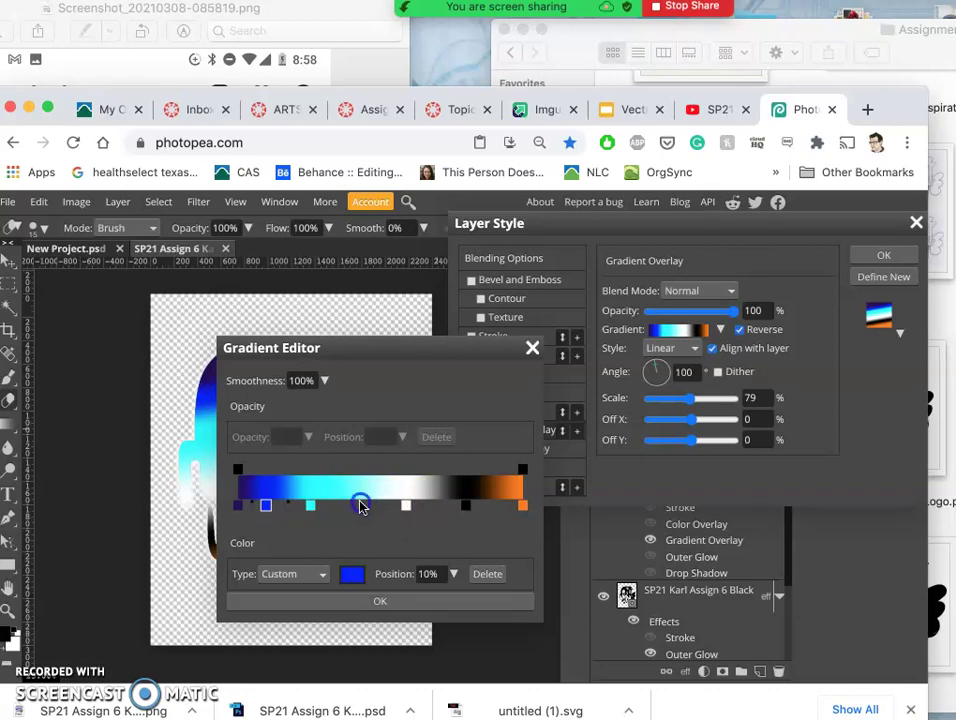
left_click(361, 506)
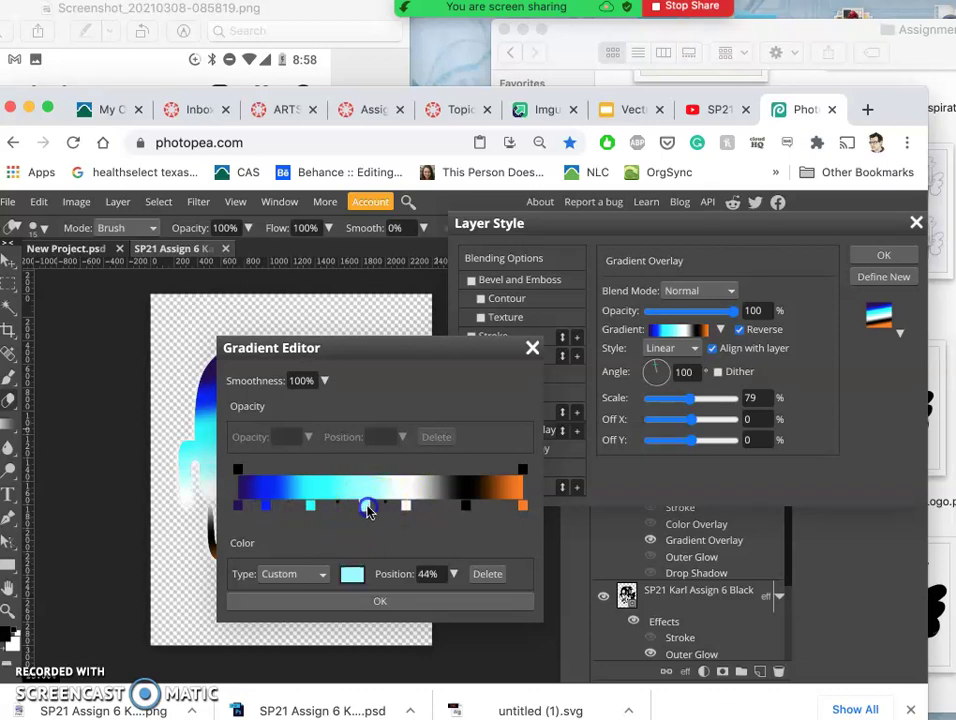
mouse_move(374, 511)
left_mouse_down()
mouse_move(429, 510)
mouse_move(370, 509)
left_mouse_up()
left_click(376, 510)
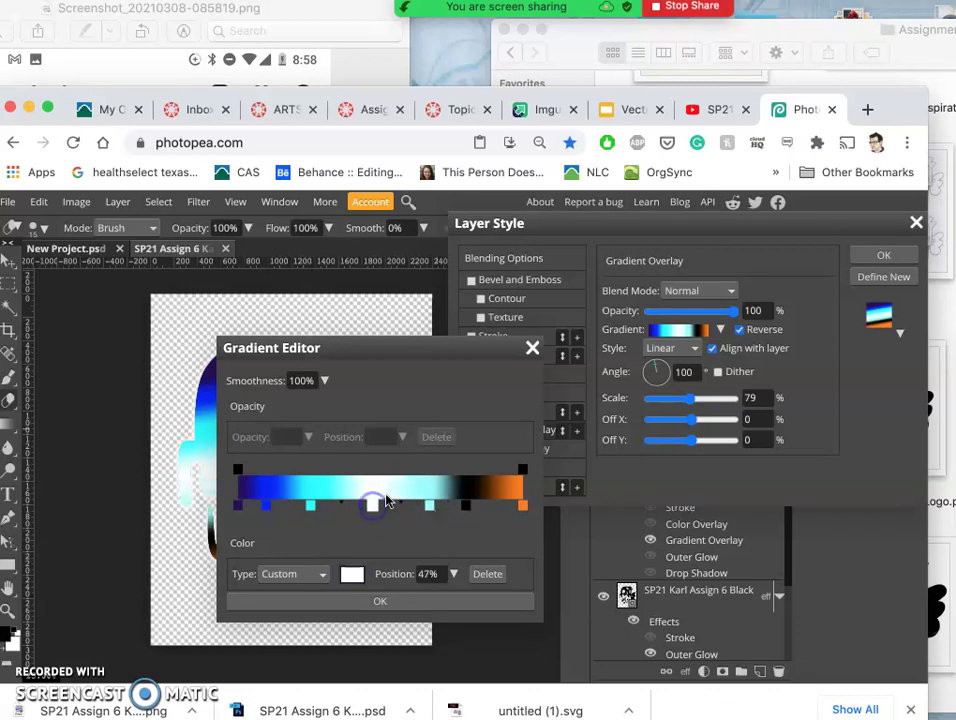
left_click_drag(410, 352, 570, 315)
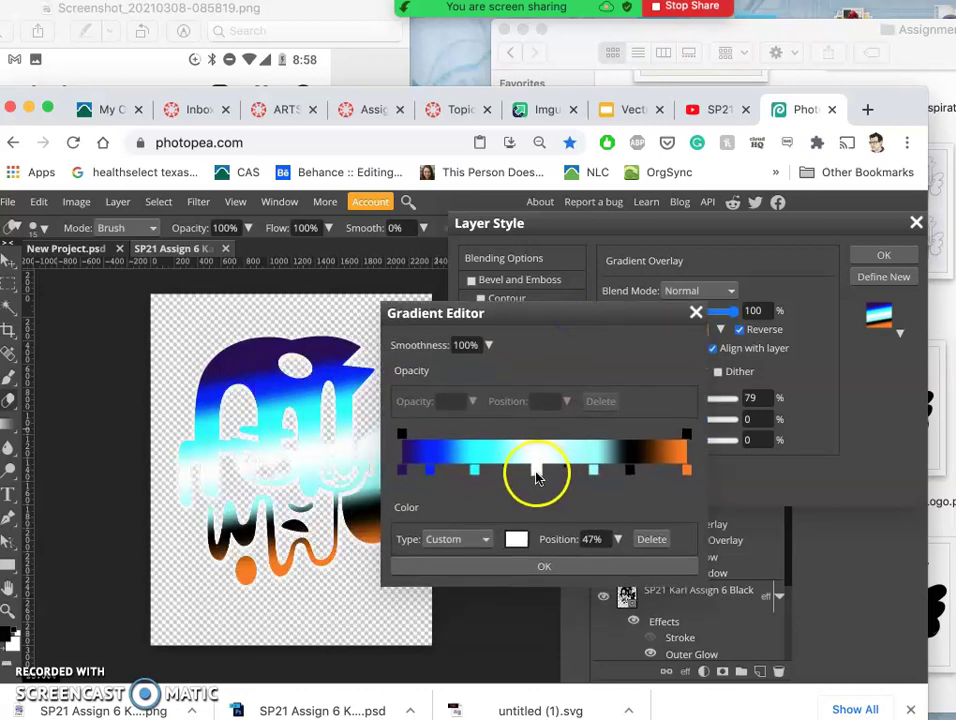
- Colour the 47% middle stop pale c7e3e7 and apply the edited gradient
double_click(535, 472)
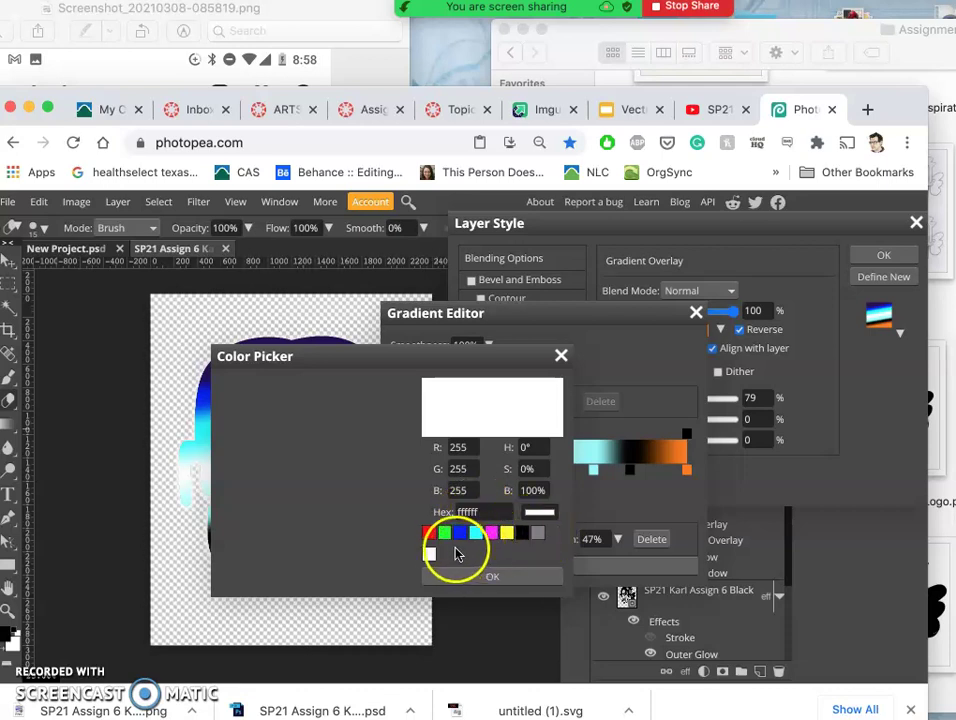
left_click(538, 539)
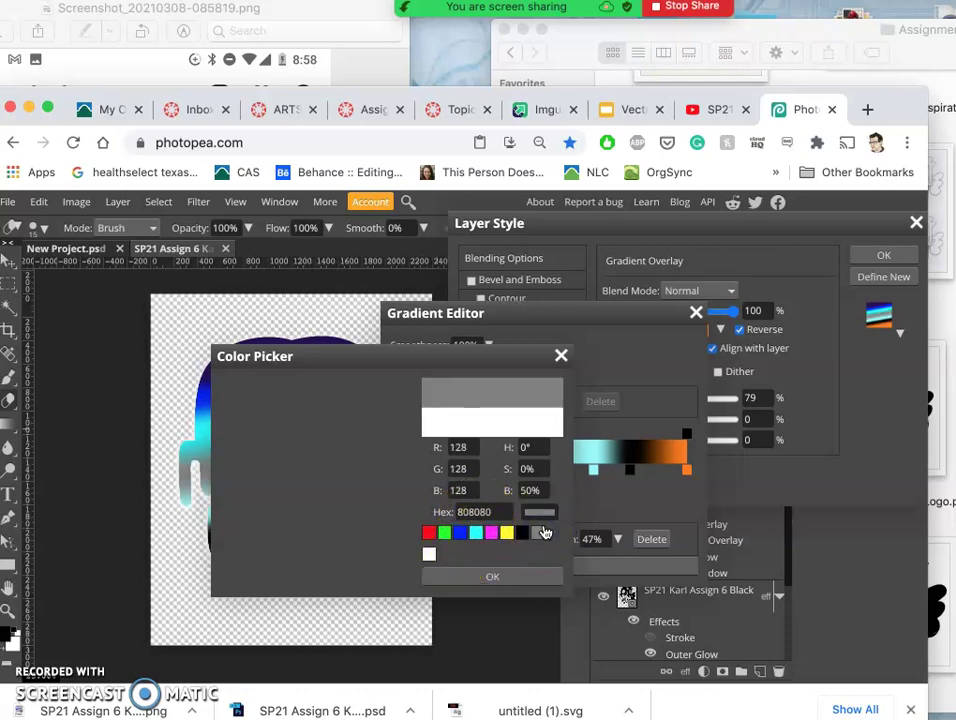
left_click(512, 576)
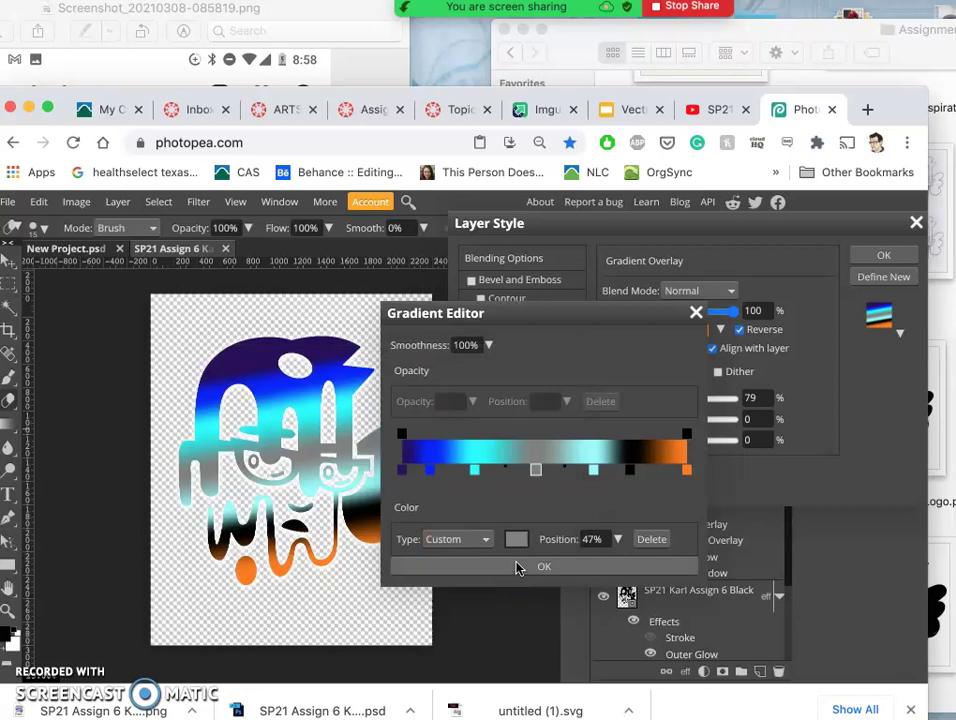
left_click(536, 476)
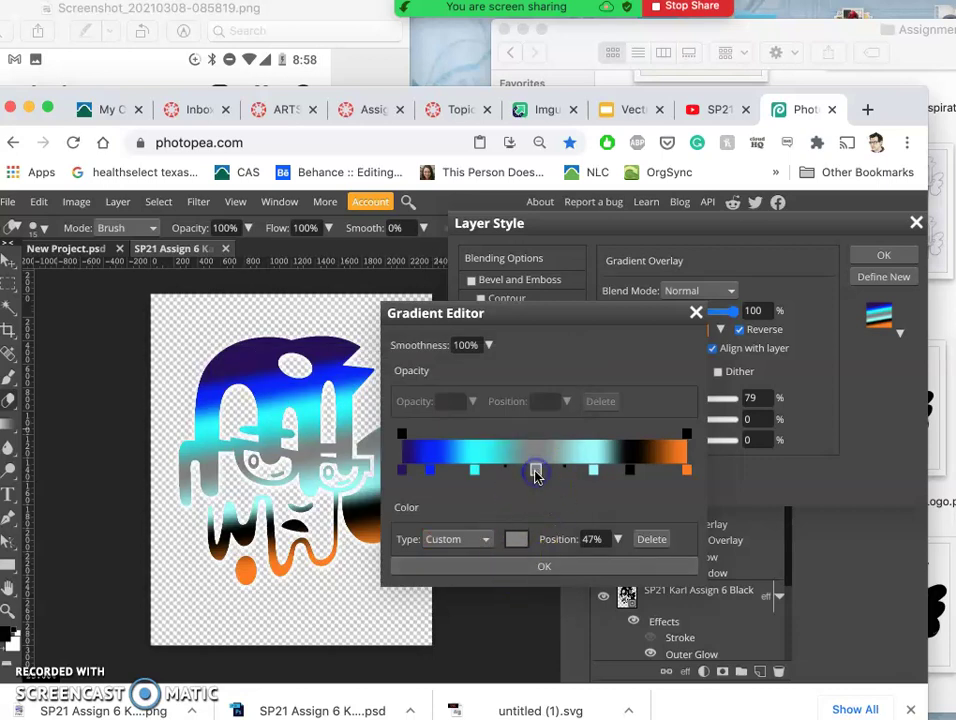
double_click(536, 476)
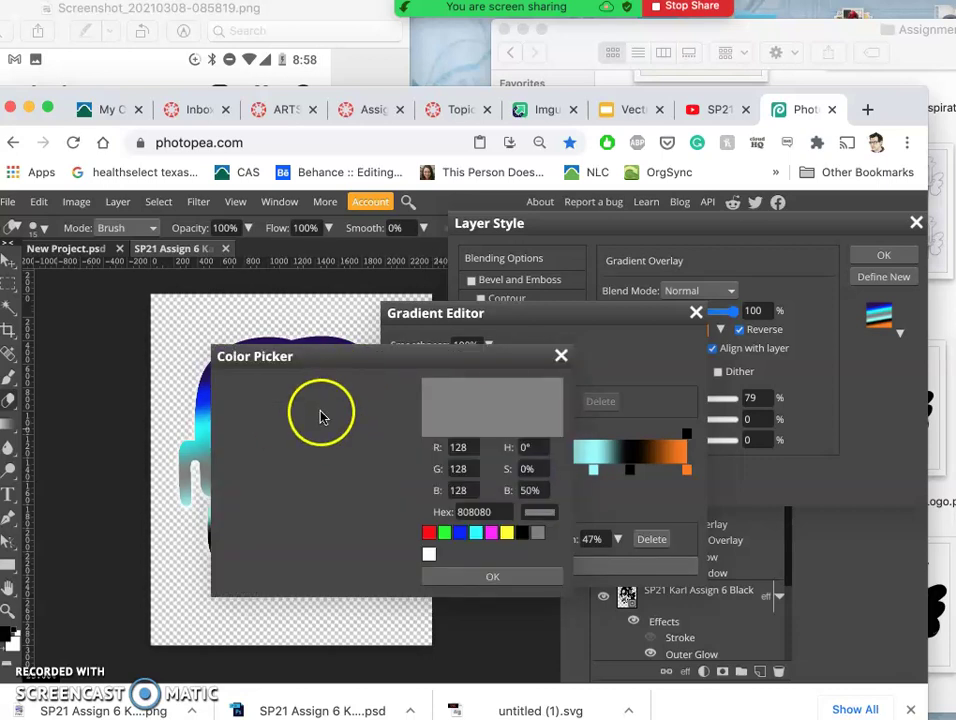
left_click(283, 414)
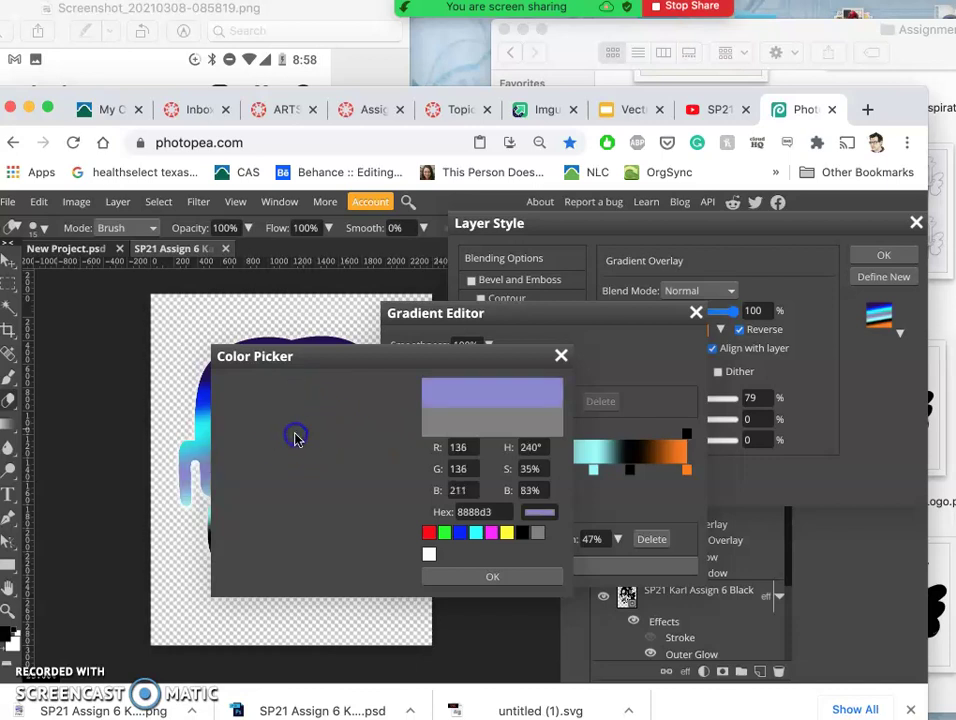
left_click_drag(296, 437, 248, 400)
left_click_drag(354, 474, 403, 476)
left_click(467, 575)
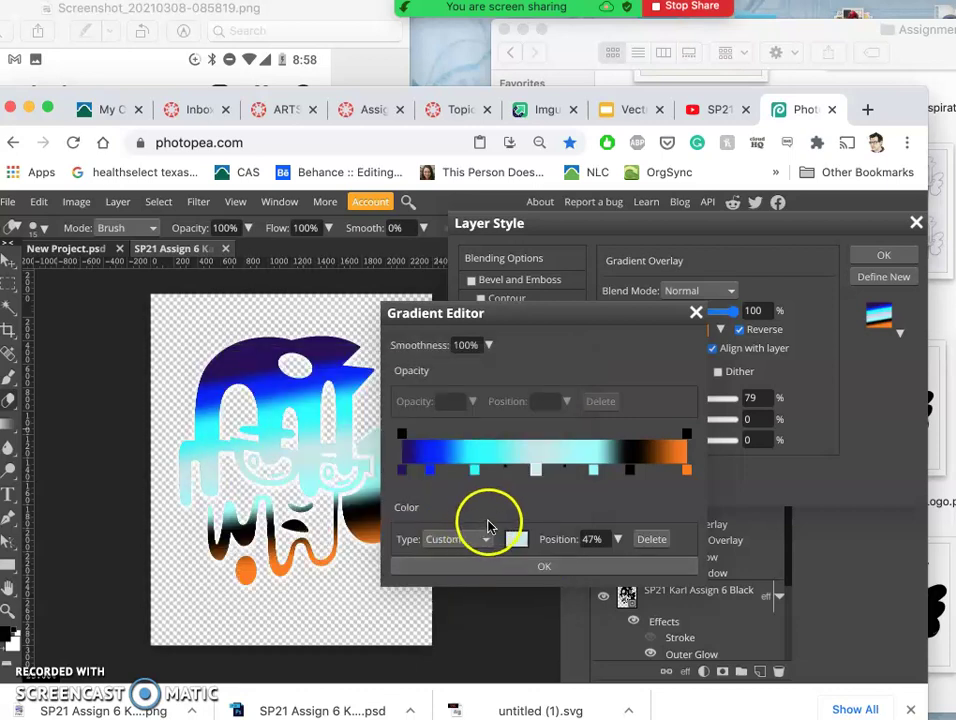
left_click(573, 566)
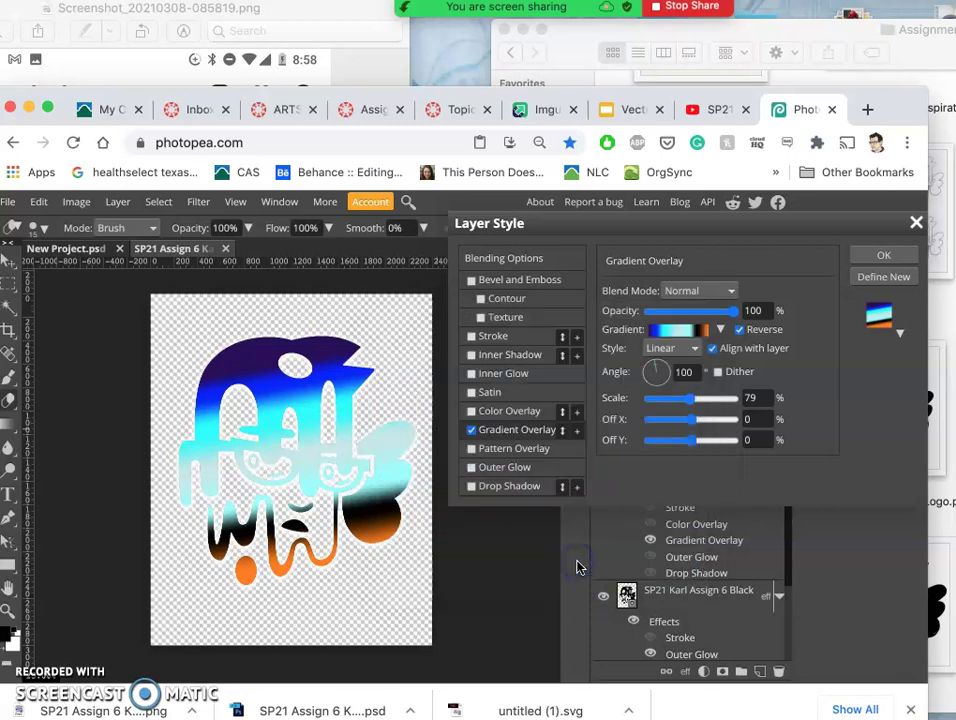
- Offset the gradient overlay to X −35% and Y 2%, and lower its opacity to 88%
left_click(690, 400)
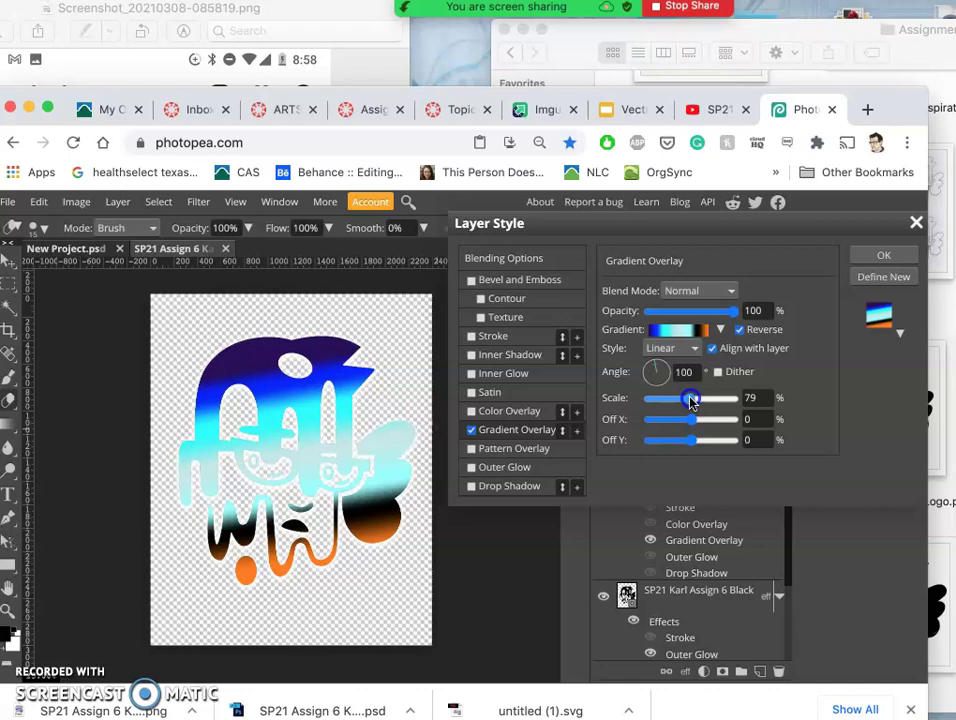
left_click_drag(692, 423, 693, 450)
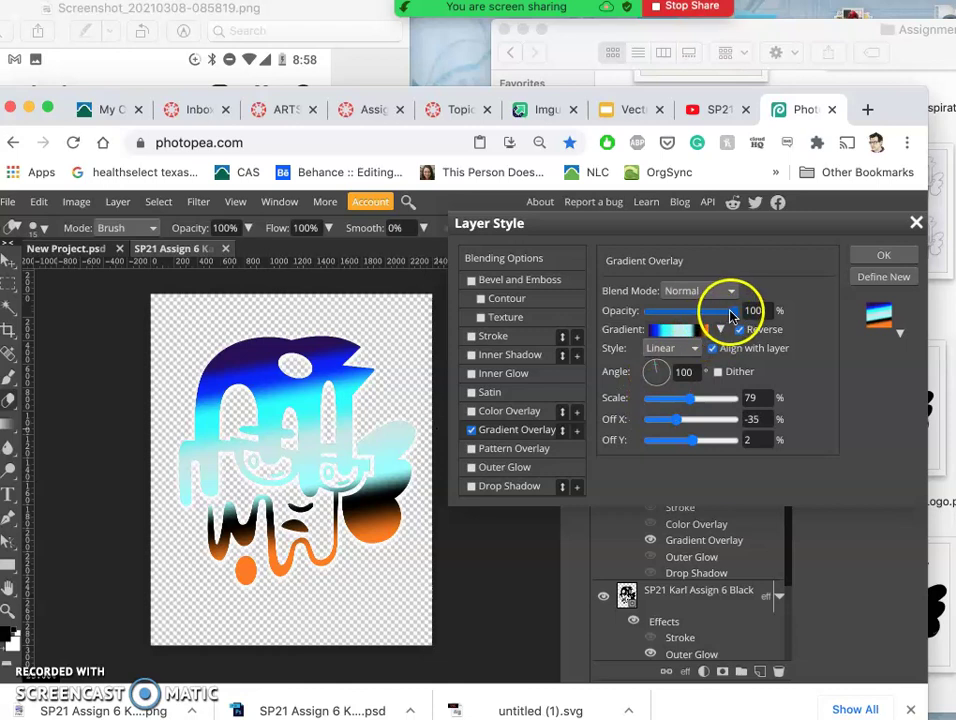
mouse_move(733, 311)
left_mouse_down()
mouse_move(715, 318)
mouse_move(728, 312)
left_mouse_up()
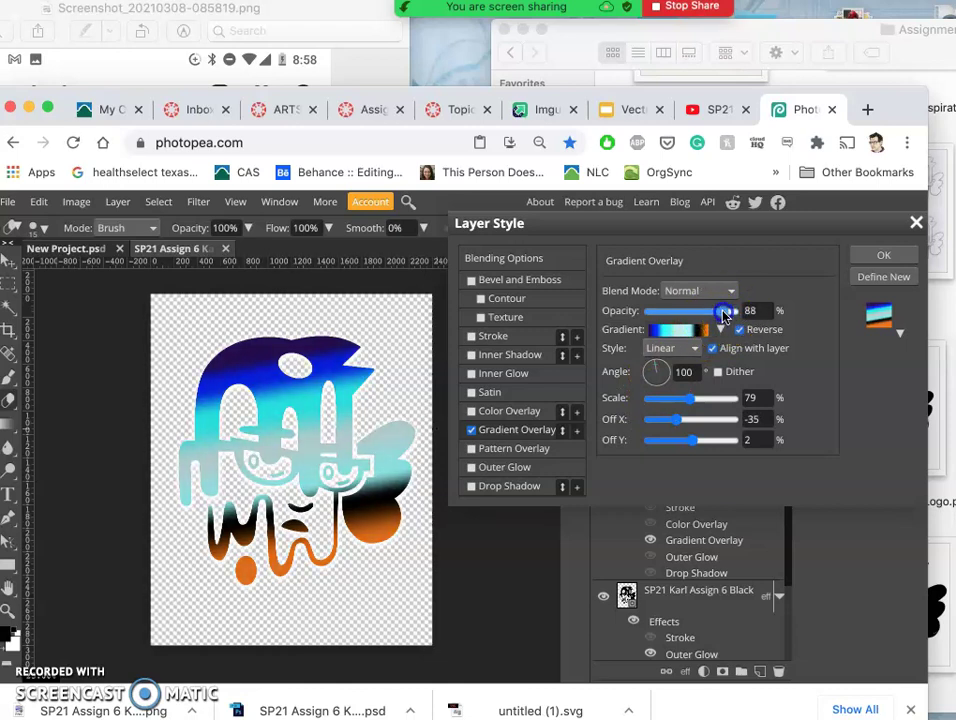
- Enable the Color Overlay effect on the logo copy
left_click(472, 411)
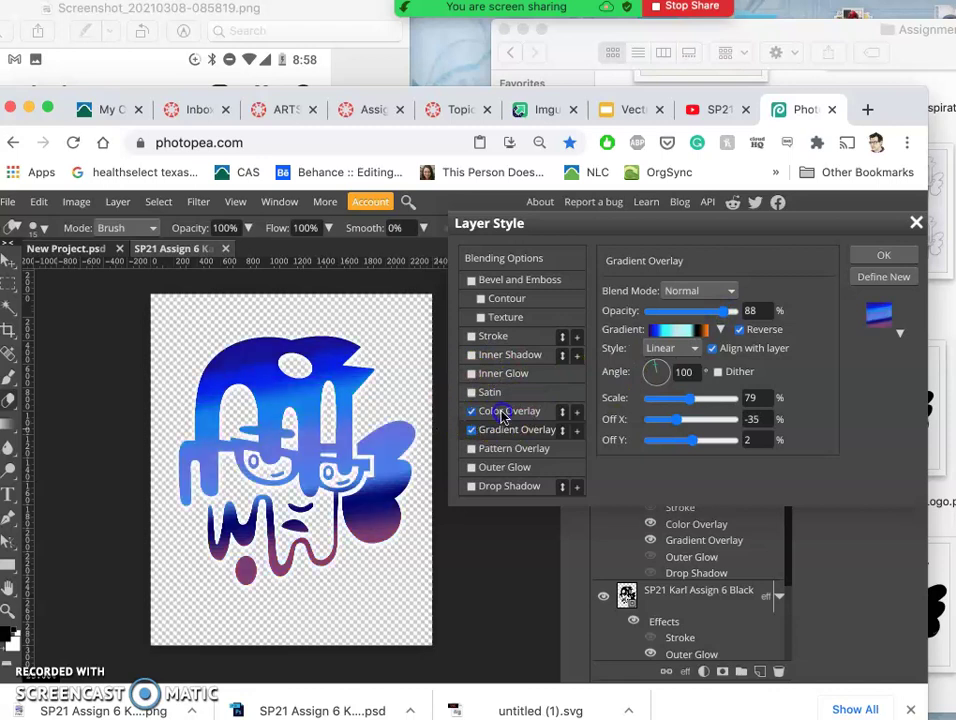
left_click(503, 416)
left_click(796, 312)
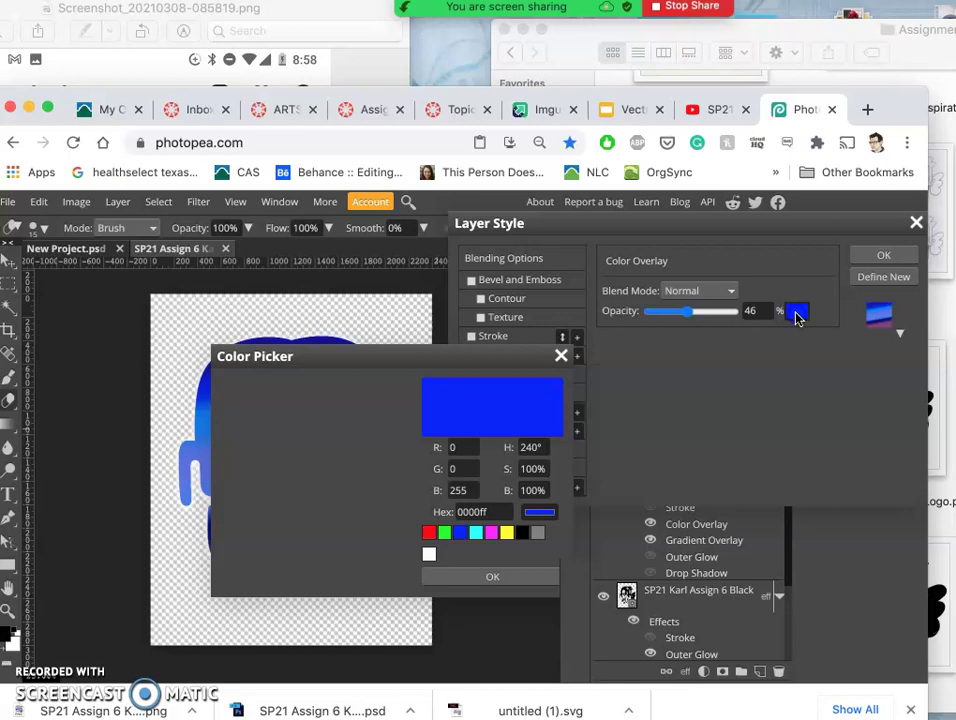
left_click(798, 314)
left_click(799, 318)
right_click(799, 318)
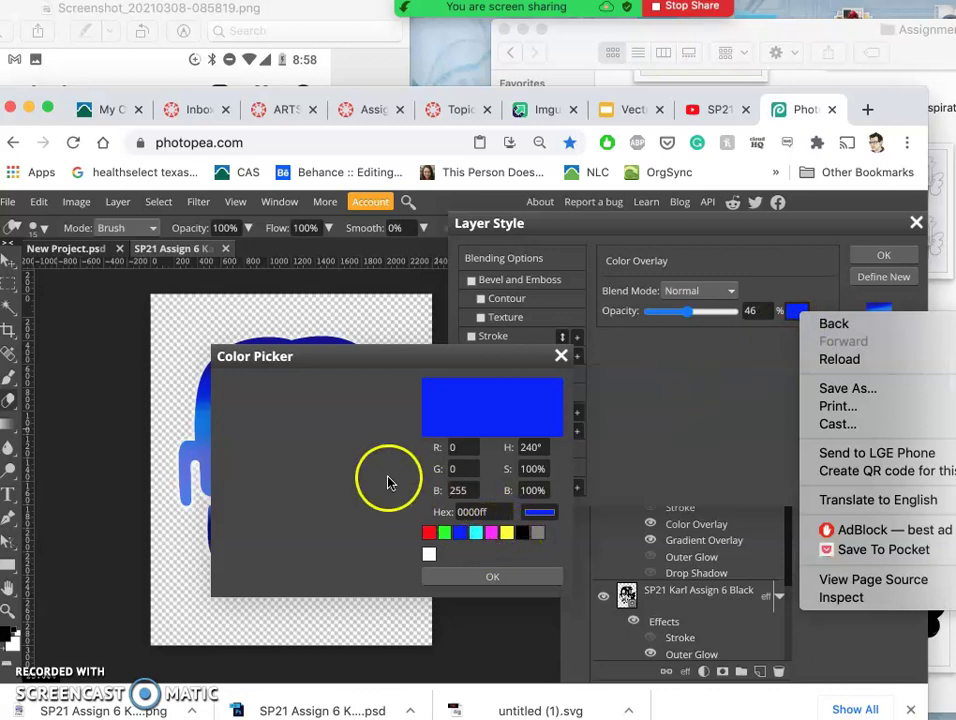
left_click(361, 478)
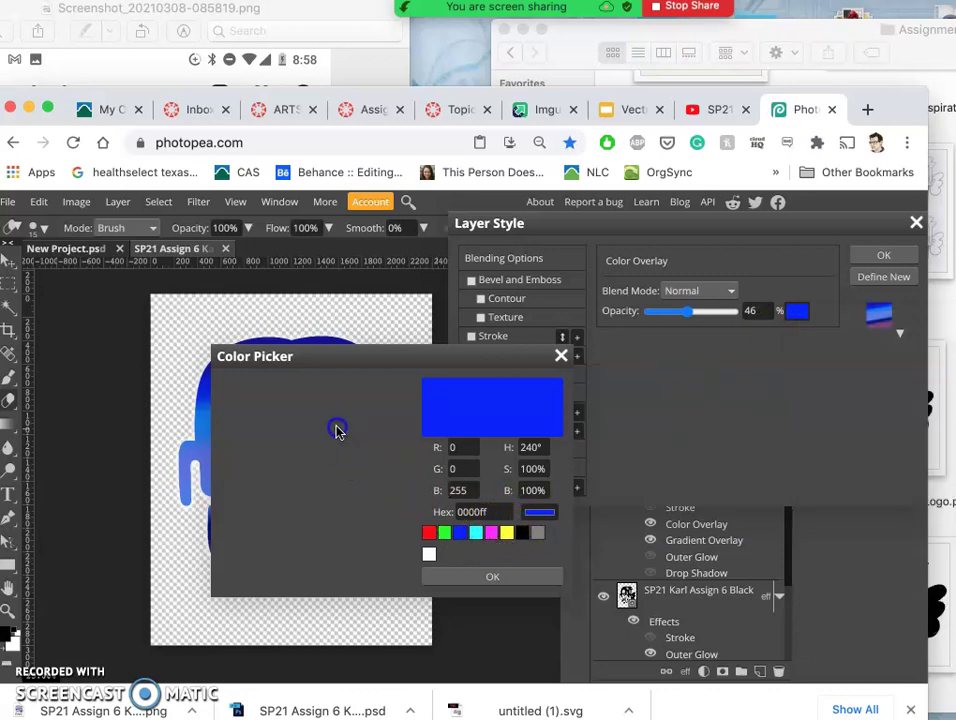
- Set the overlay colour to brown 7f5f1e at 25% opacity and apply the layer style
left_click_drag(334, 430, 405, 474)
left_click(410, 491)
left_click_drag(410, 527, 411, 553)
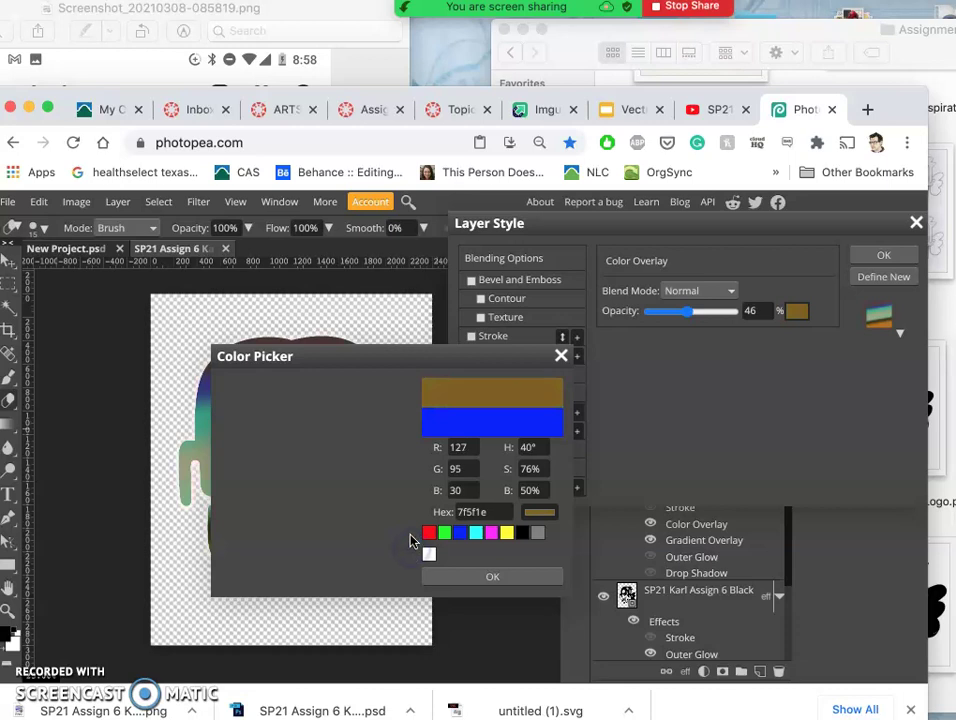
left_click(465, 573)
left_click(368, 440)
left_click_drag(687, 313, 668, 318)
left_click(860, 256)
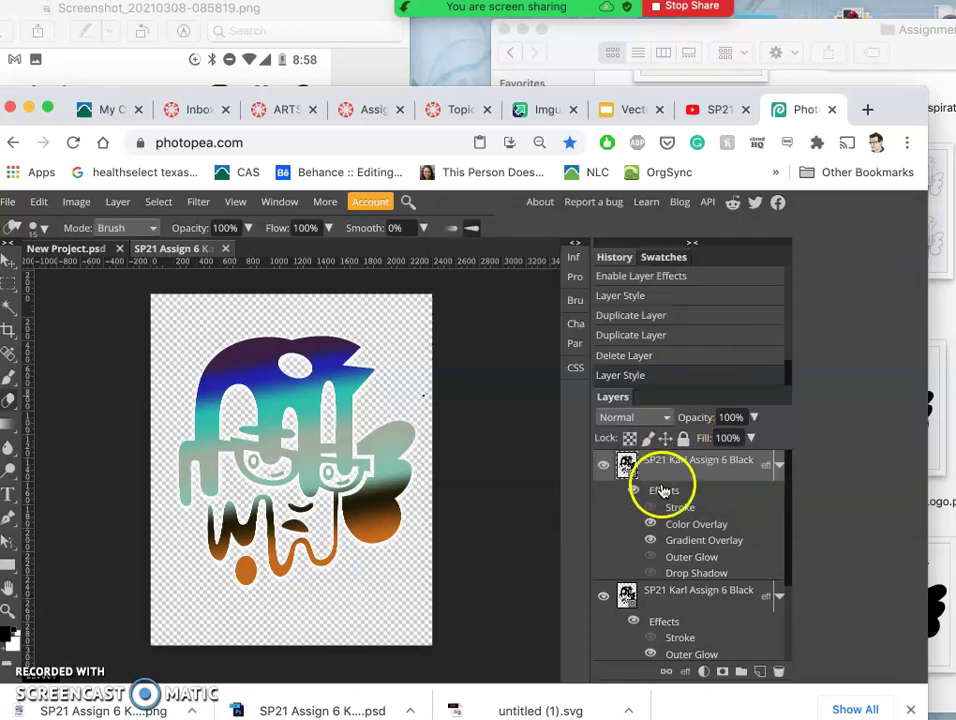
- Turn the logo's drop shadow back on and bring up its settings
left_click(652, 577)
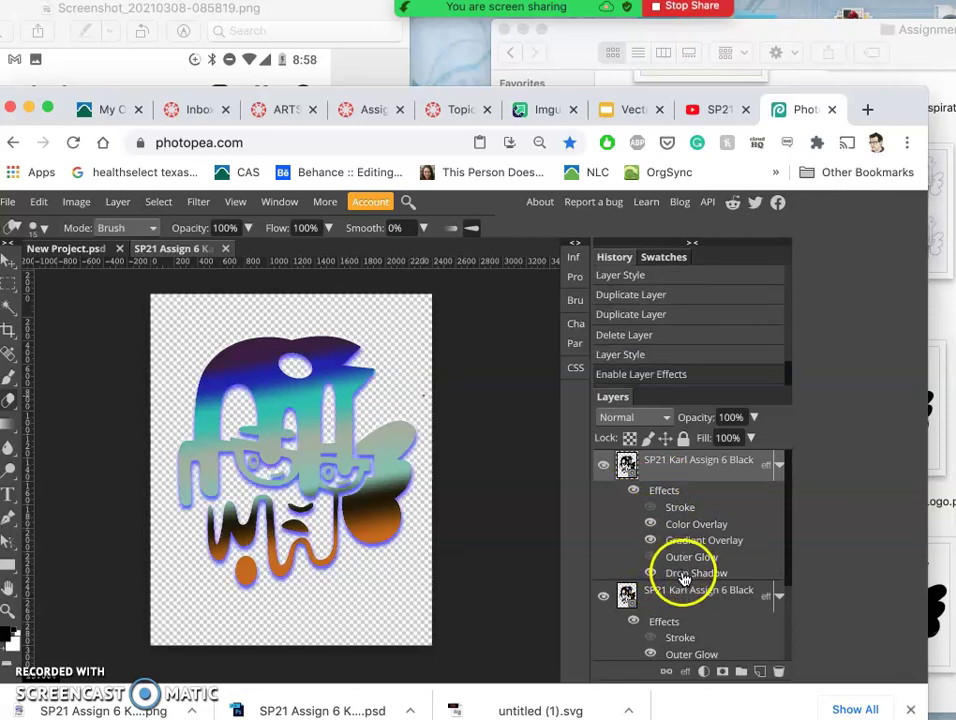
left_click(683, 576)
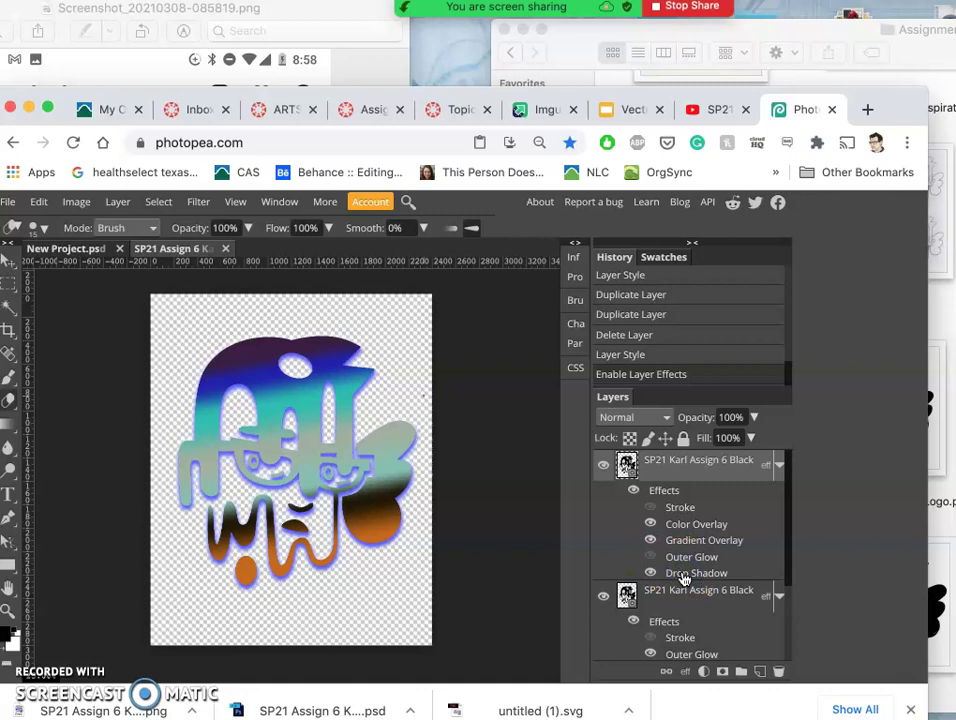
left_click(684, 578)
double_click(684, 578)
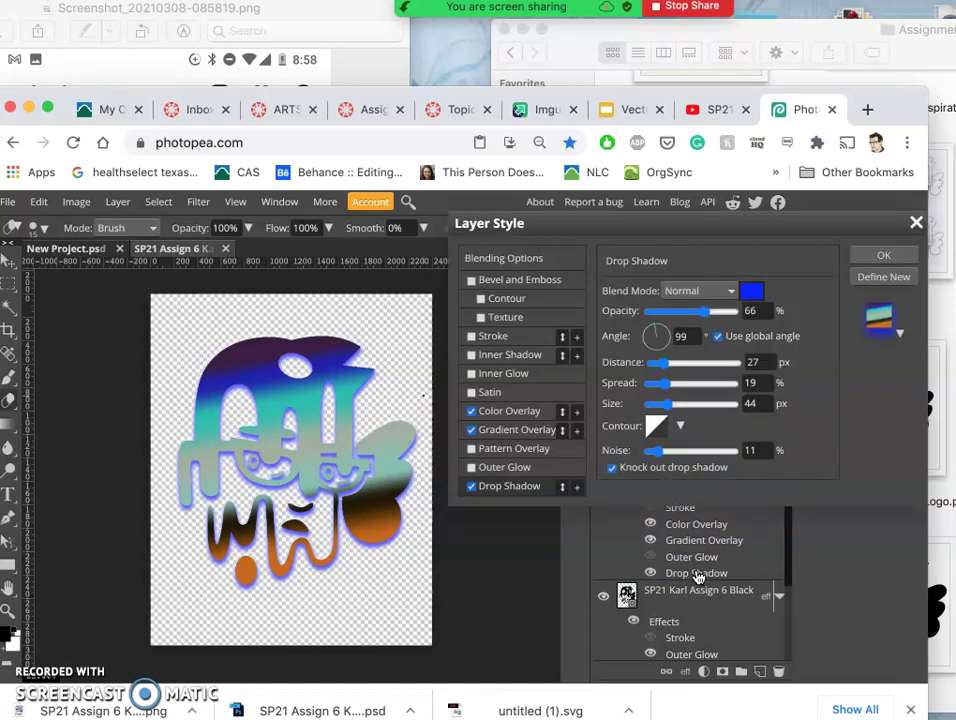
- Colour the drop shadow dark red 842121 and turn off Outer Glow
left_click(749, 292)
left_click(480, 576)
left_click(429, 532)
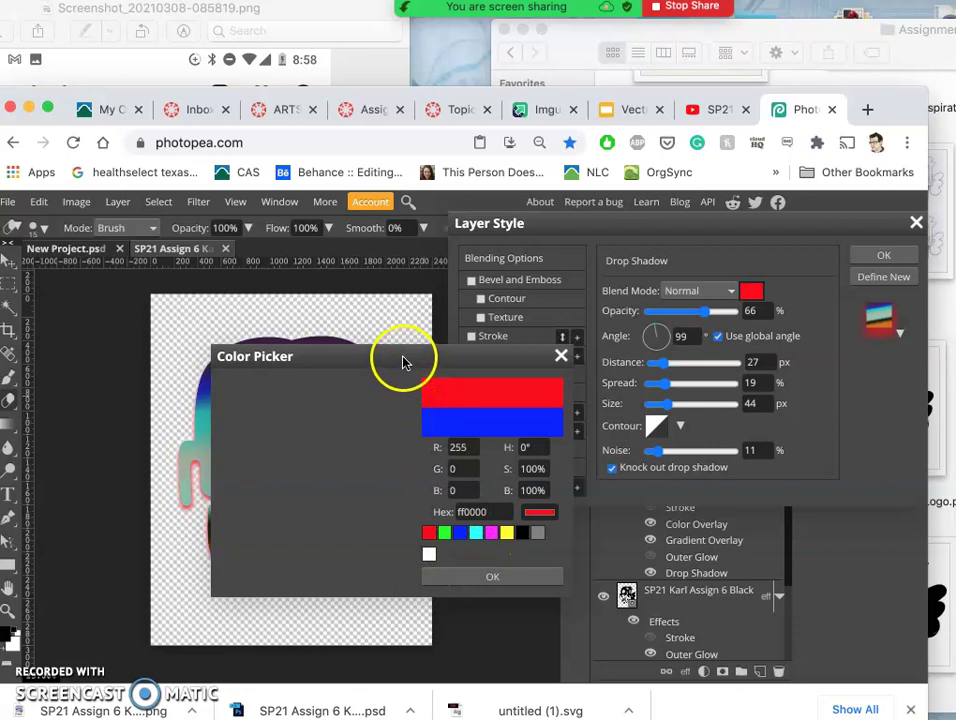
left_click_drag(405, 363, 600, 297)
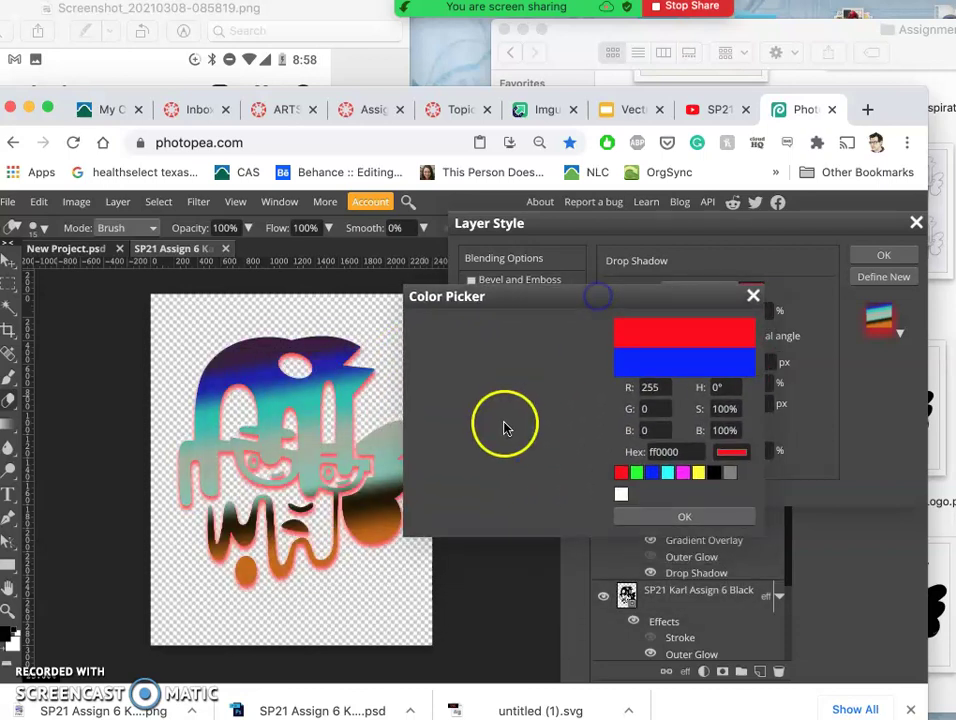
left_click(450, 476)
left_click_drag(457, 467, 504, 405)
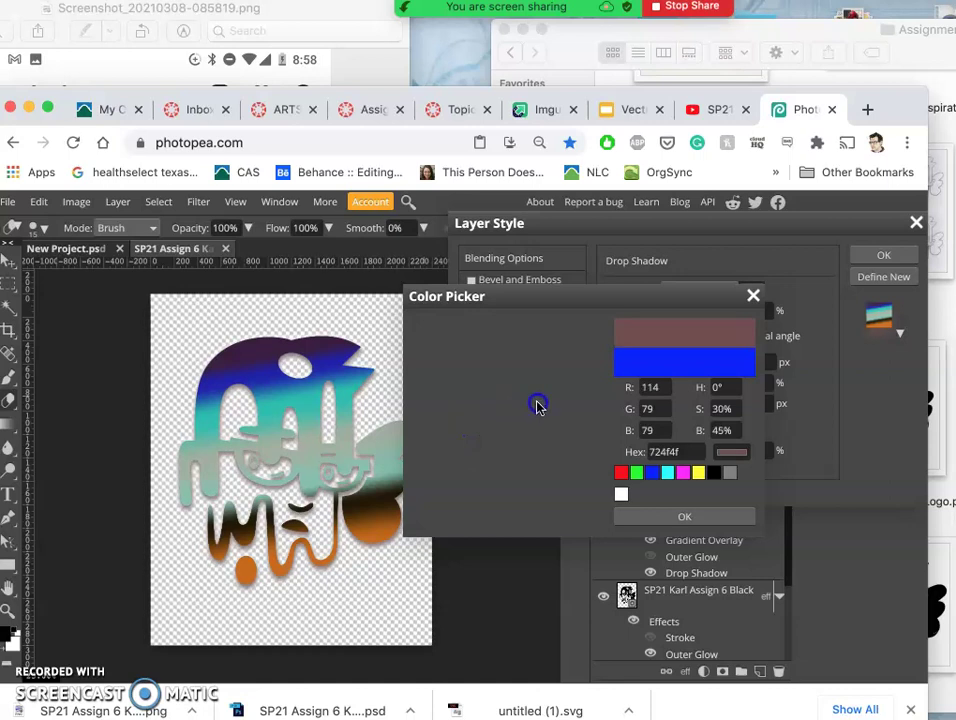
left_click_drag(546, 410, 546, 410)
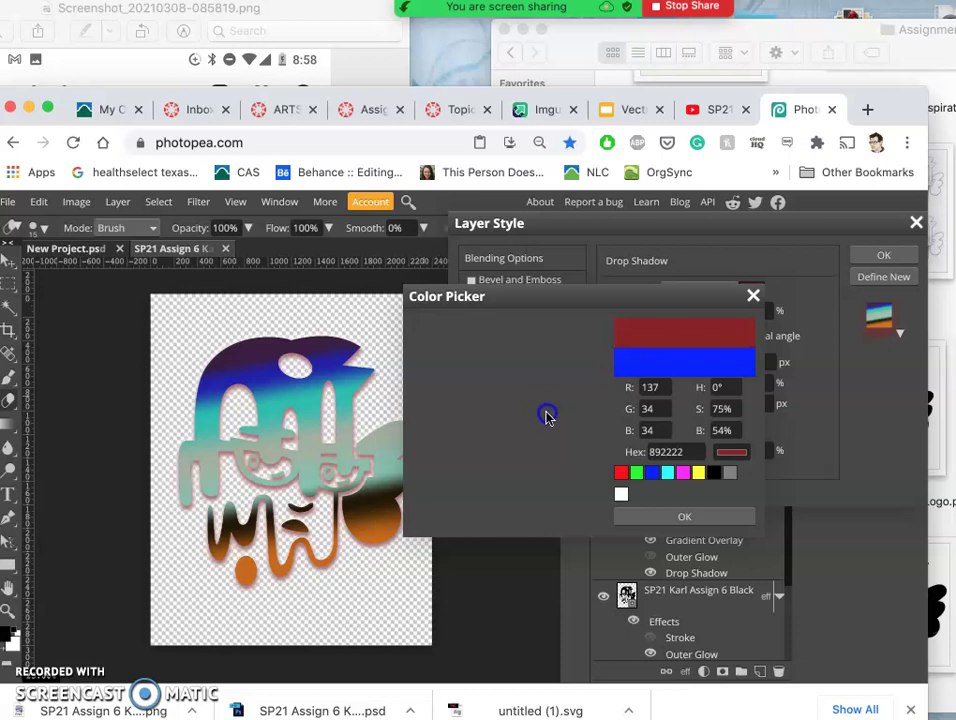
left_click_drag(546, 418, 643, 516)
left_click(643, 516)
left_click(471, 467)
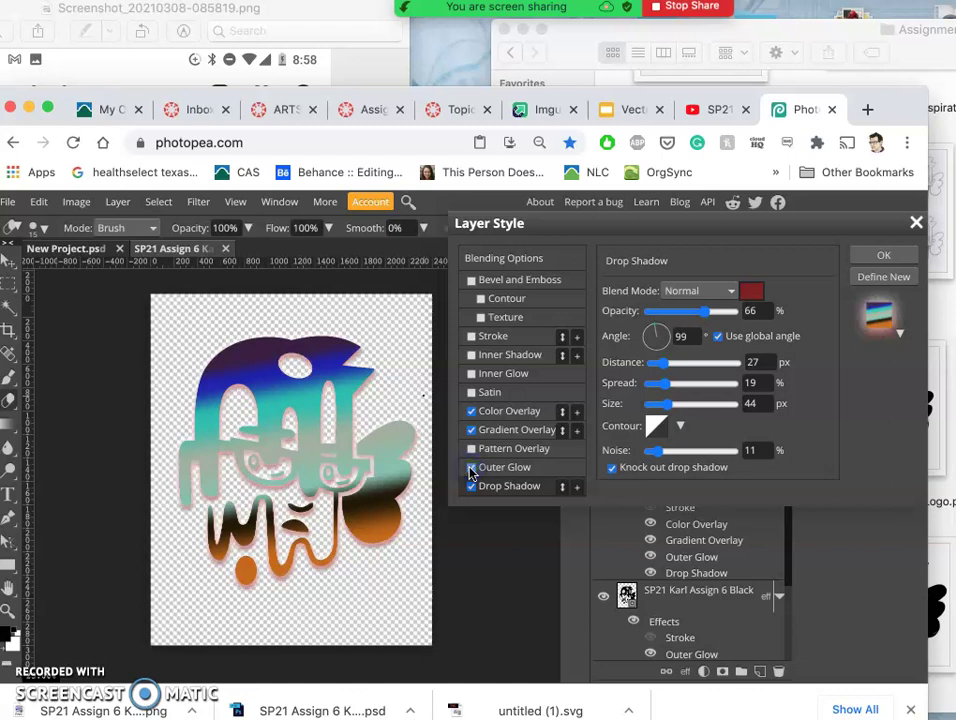
- Compare the logo with Outer Glow on and off, leaving it off
left_click(471, 467)
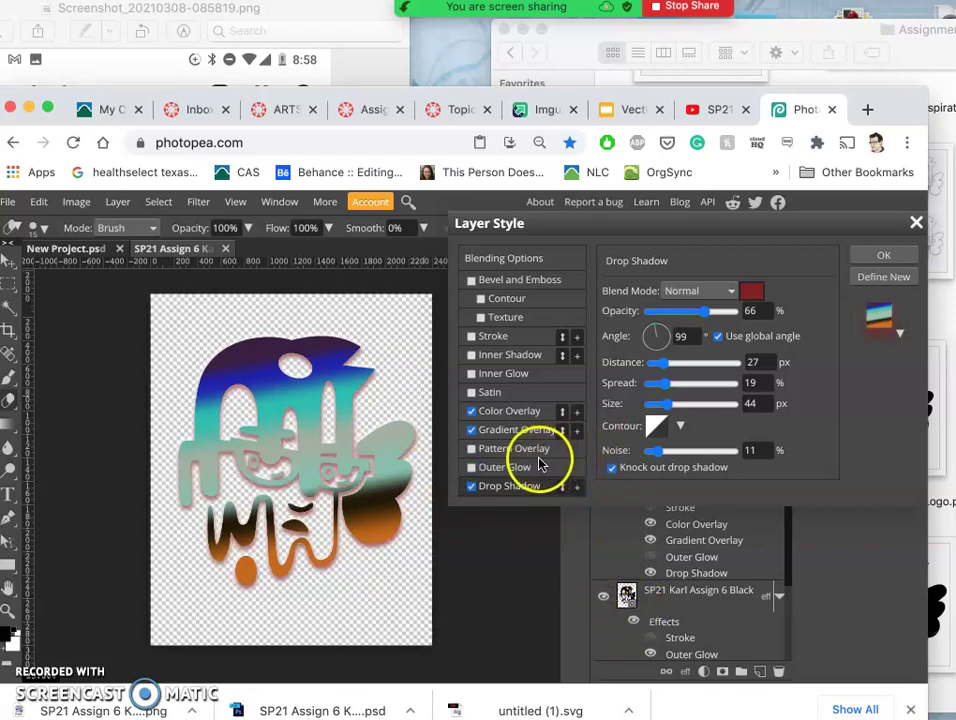
left_click(472, 468)
left_click(473, 468)
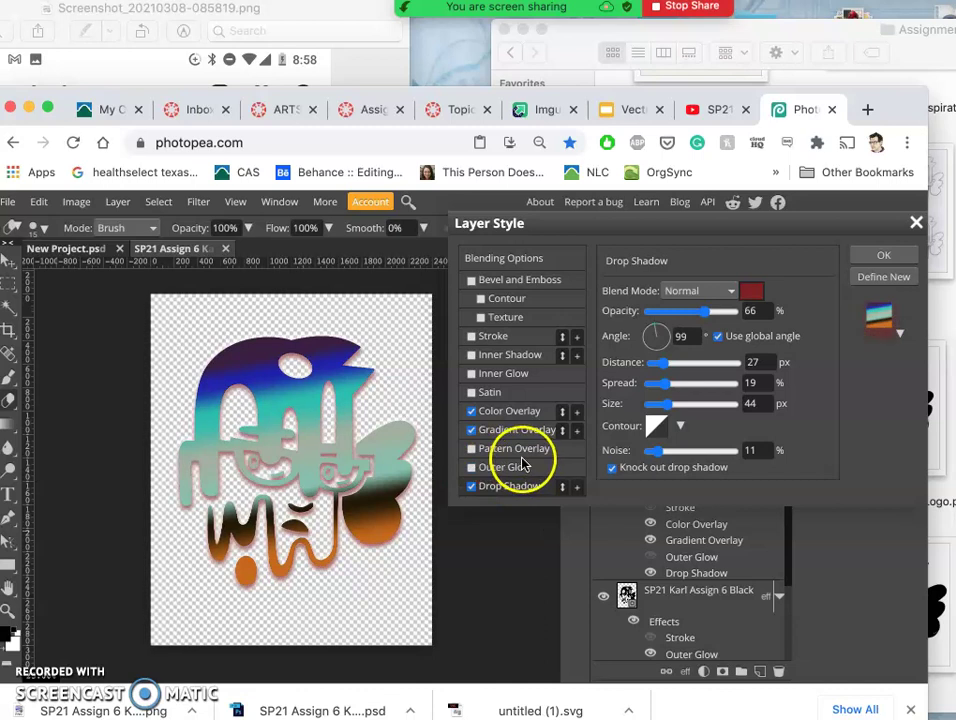
- Add a white 7 px inside stroke to the logo
left_click(472, 337)
left_click(488, 340)
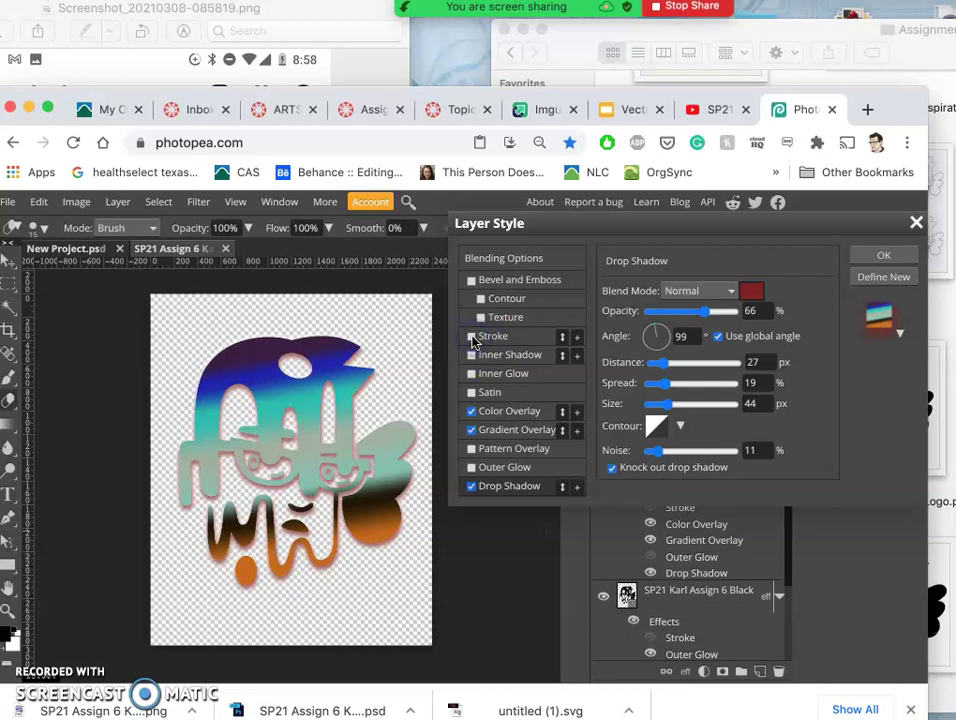
left_click(473, 339)
left_click(495, 338)
left_click(655, 293)
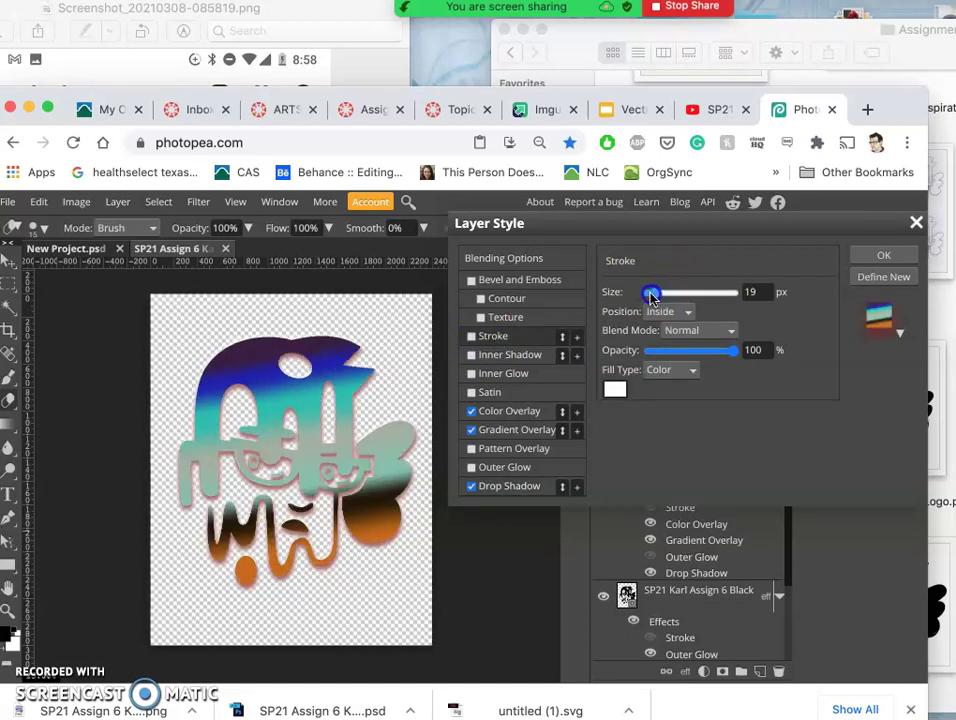
left_click_drag(652, 294, 649, 294)
left_click(545, 342)
left_click(470, 338)
left_click(472, 337)
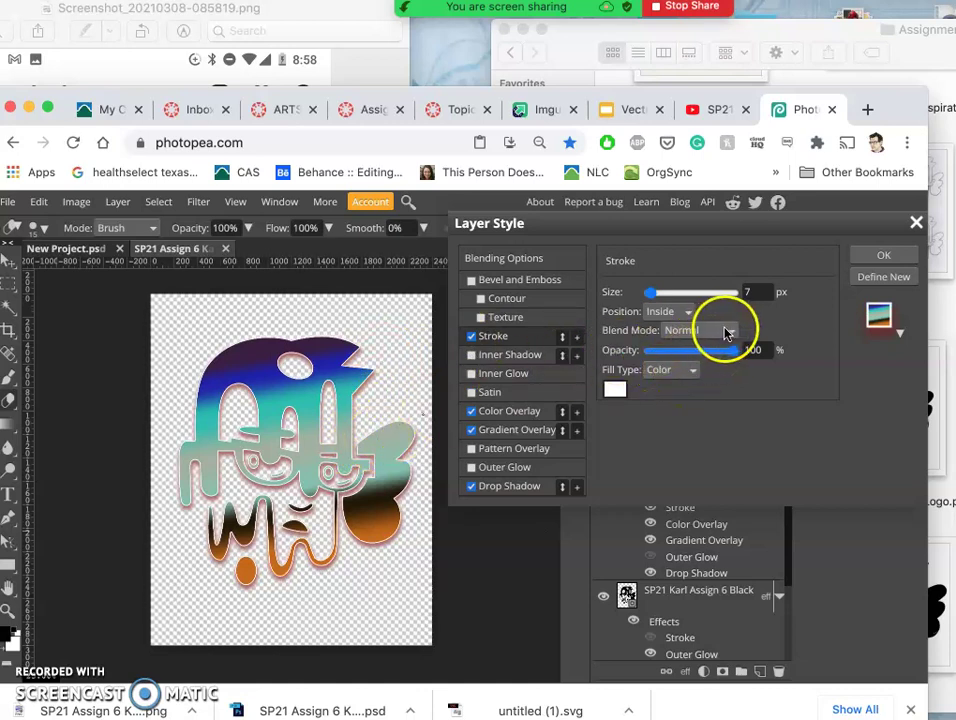
- Set the stroke blend mode to Dissolve at about 97% opacity
left_click(729, 333)
left_click(724, 350)
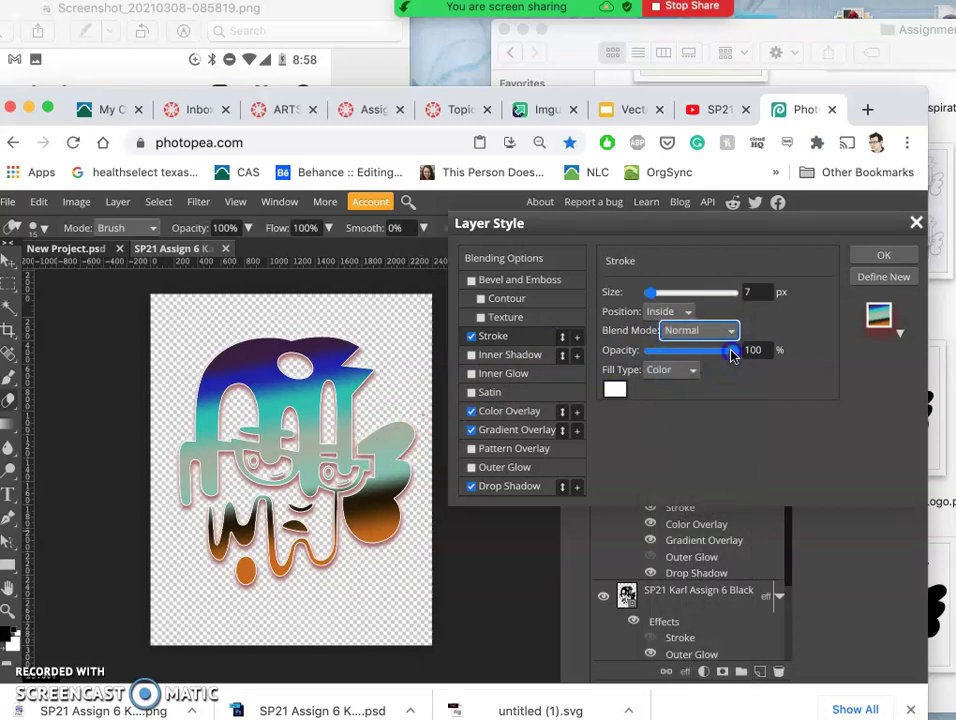
key("Down")
left_click(722, 356)
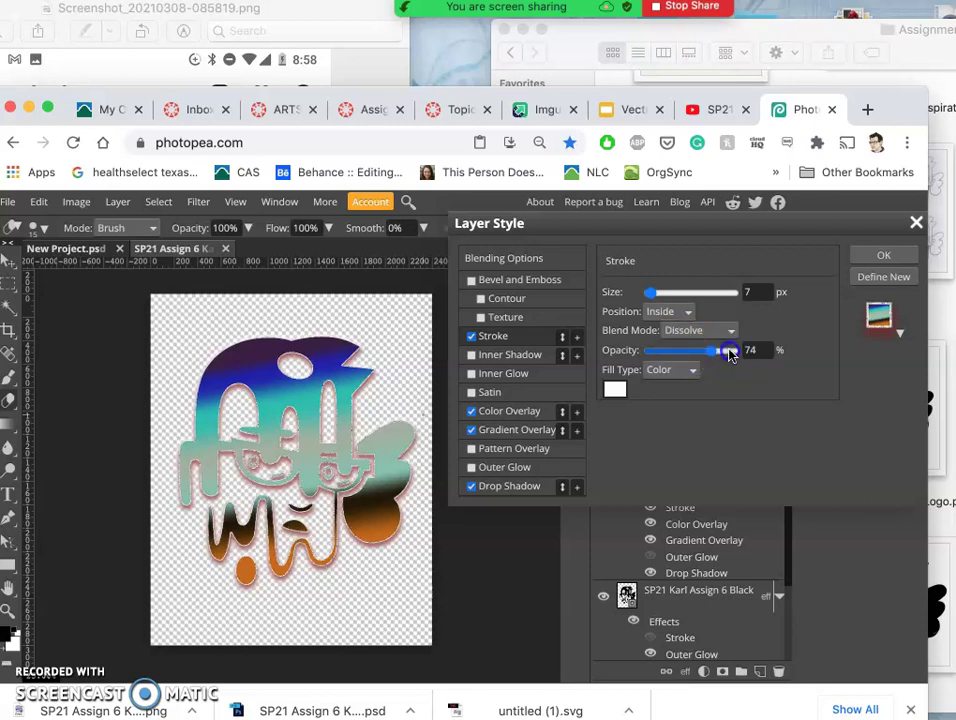
left_click(731, 356)
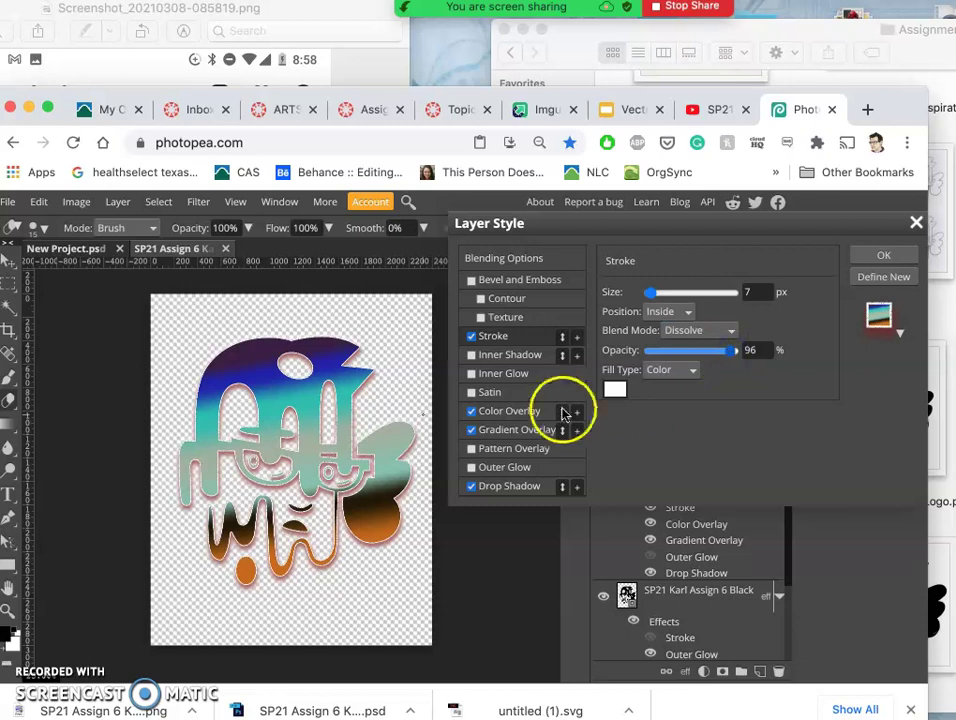
key("super+equal")
key("super+equal")
key("super+minus")
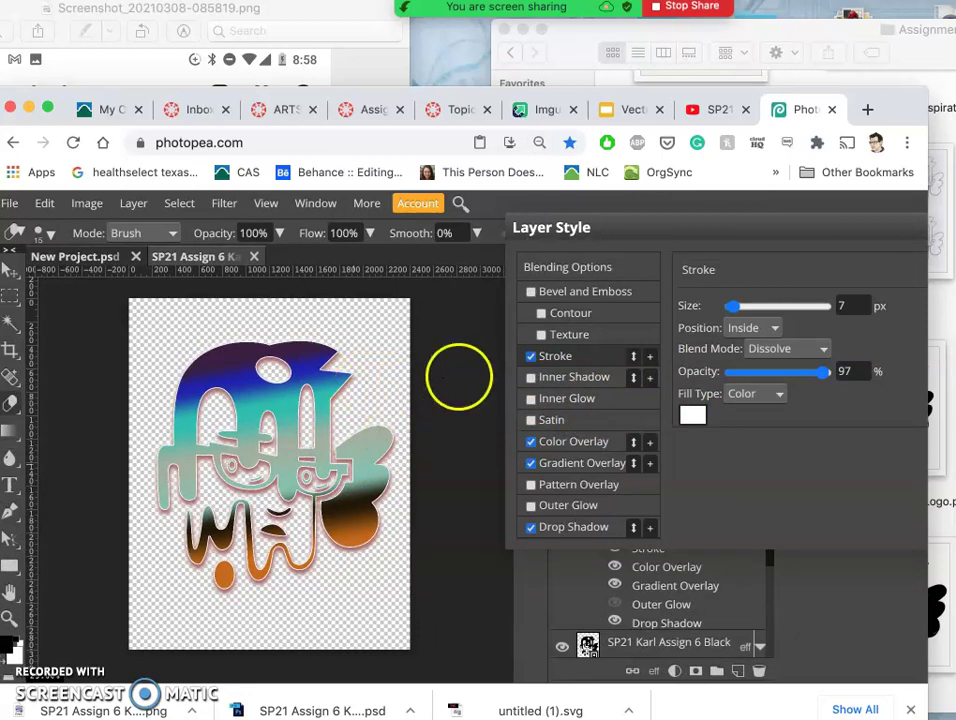
- Switch the brown colour overlay to Dissolve at 25% opacity and apply the effects
left_click(583, 450)
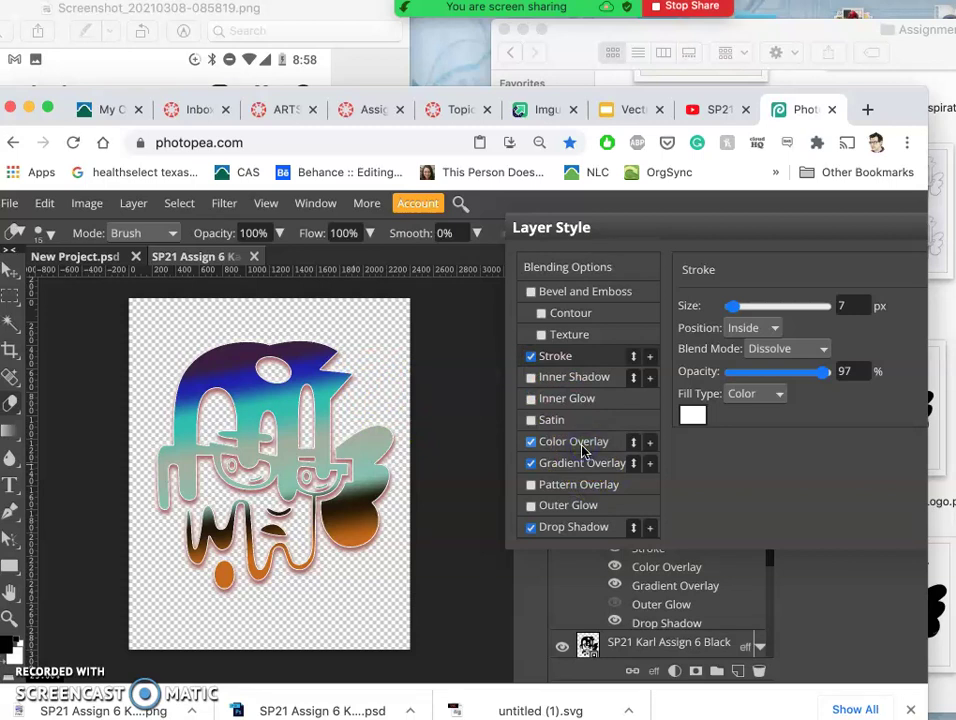
left_click(583, 450)
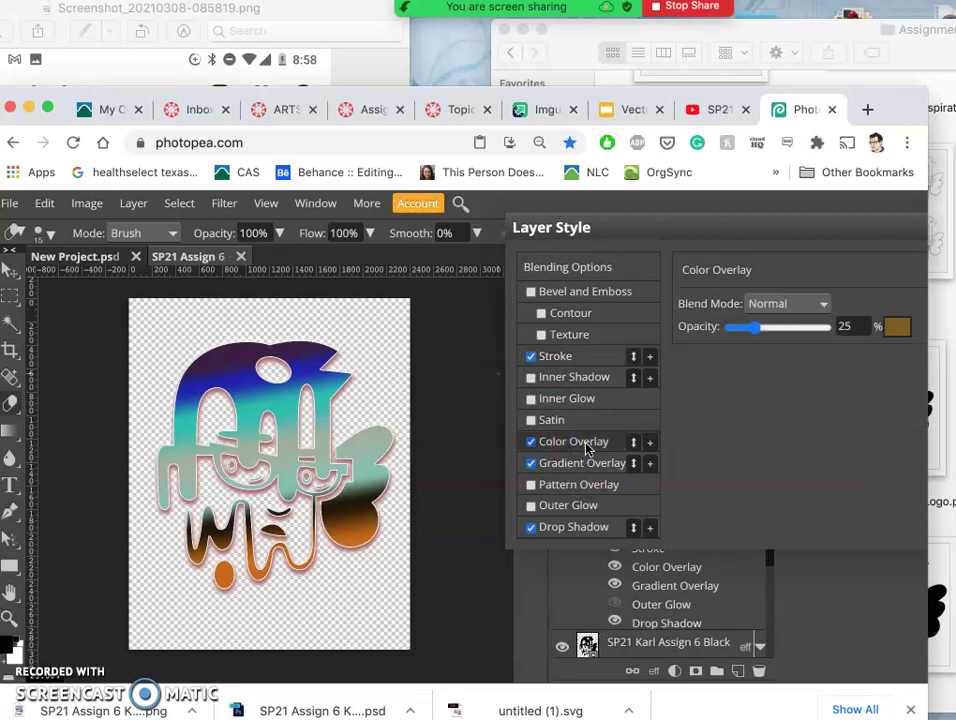
left_click(823, 304)
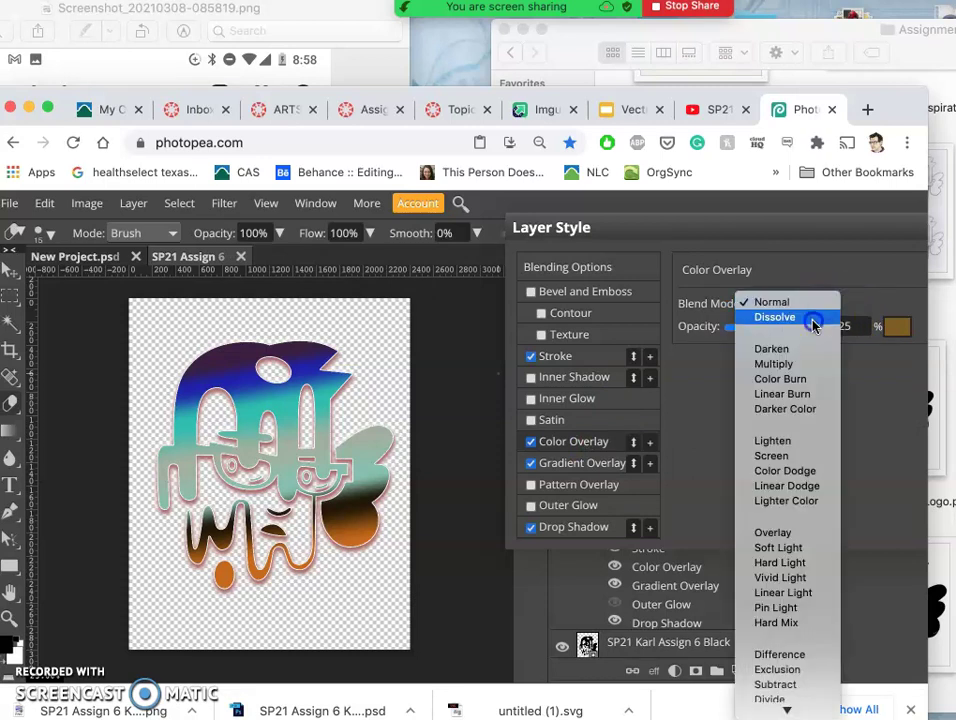
left_click(812, 322)
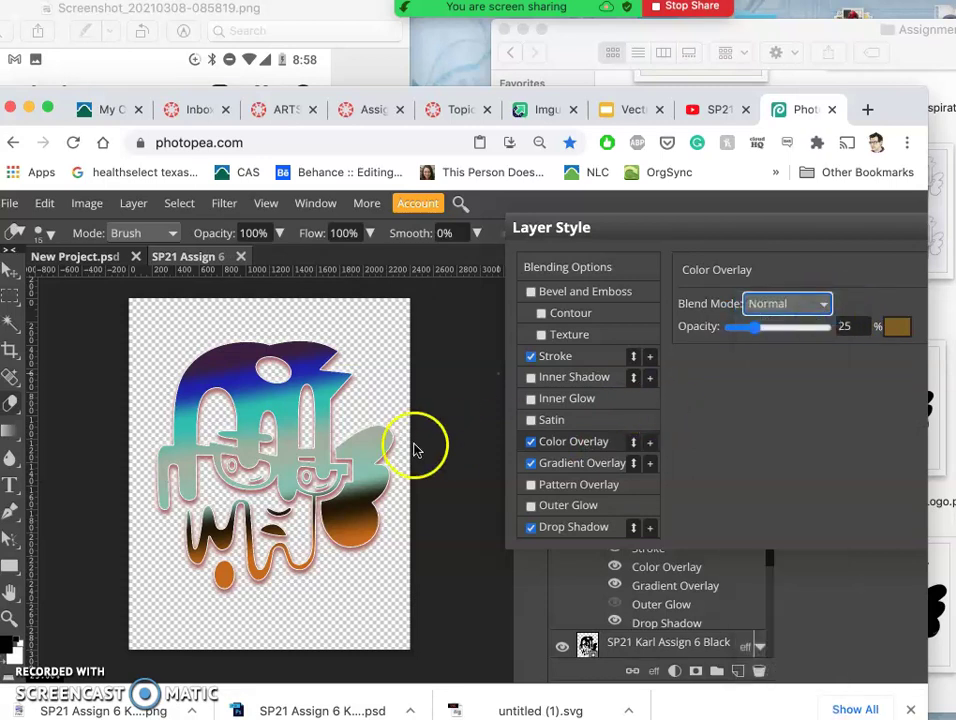
key("Down")
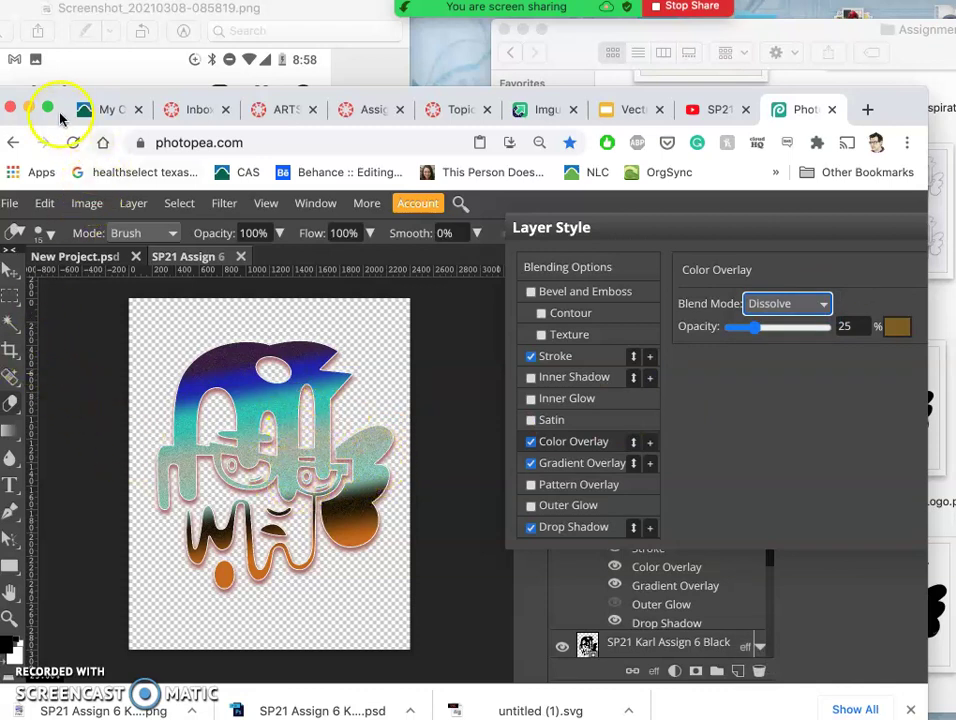
left_click_drag(64, 94, 97, 86)
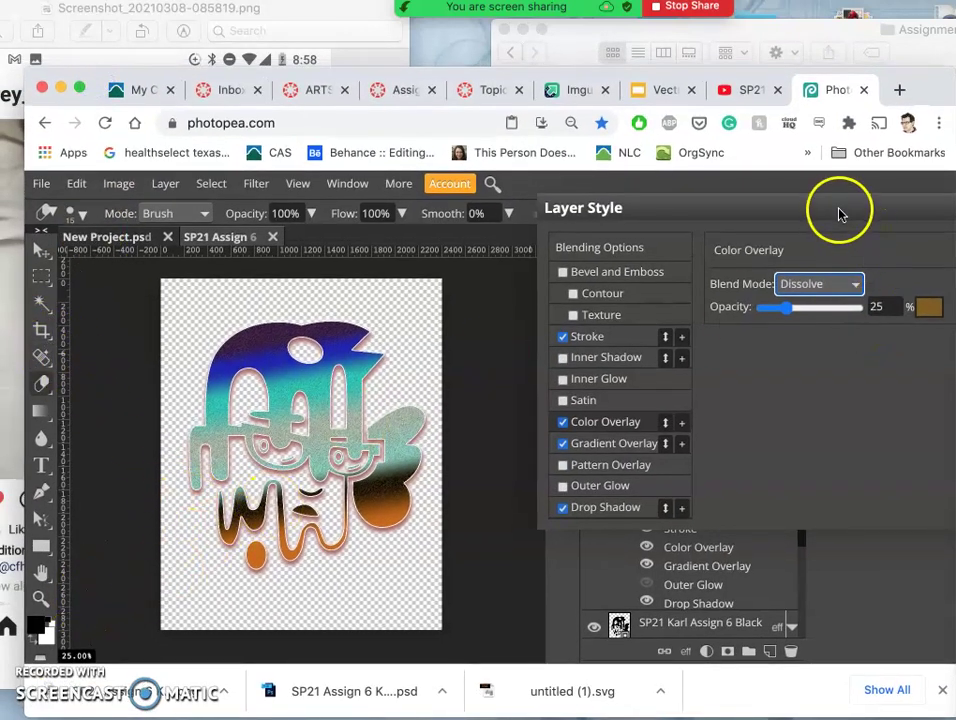
left_click_drag(839, 213, 640, 254)
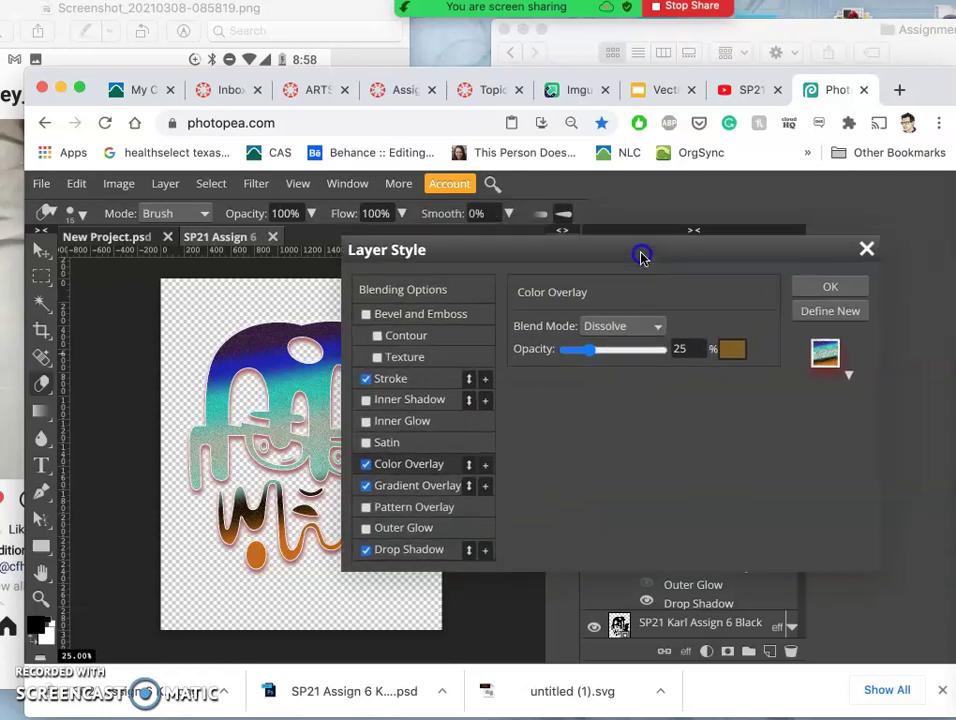
left_click(830, 290)
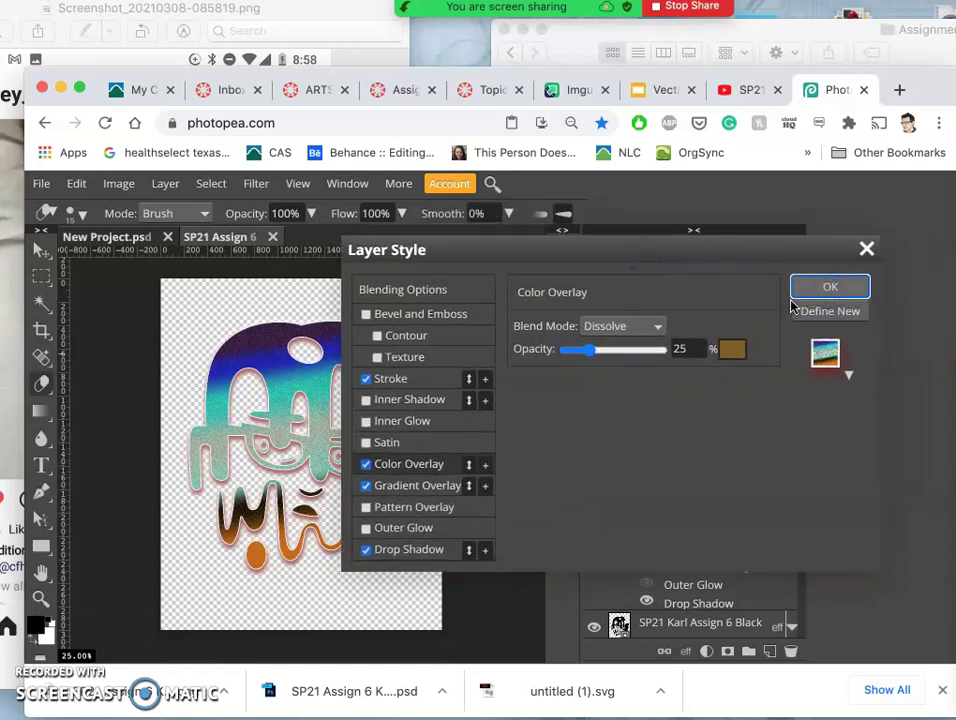
- Apply the layer effects and bring the background layers into view in the Layers panel
left_click(818, 286)
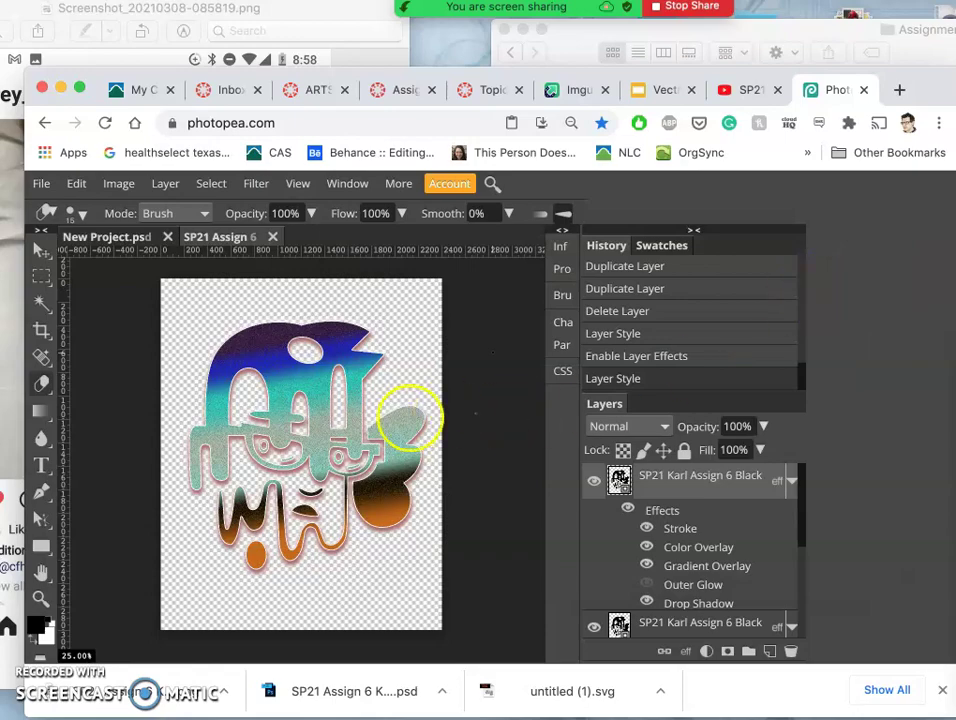
scroll(377, 452, "up", 10)
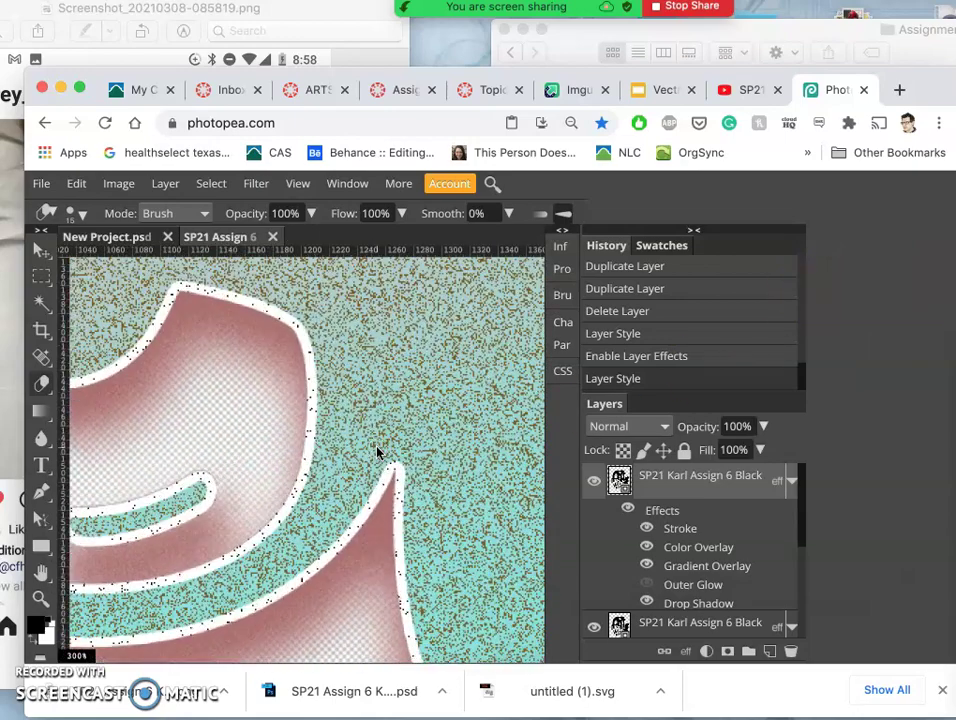
scroll(377, 452, "down", 1)
scroll(377, 452, "down", 8)
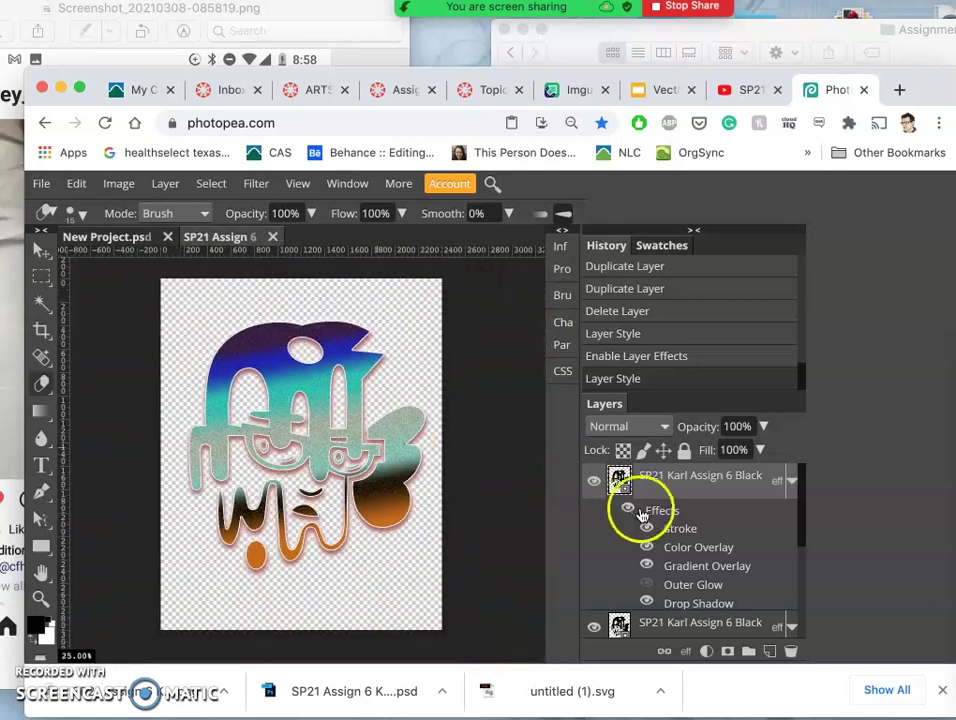
scroll(662, 517, "down", 5)
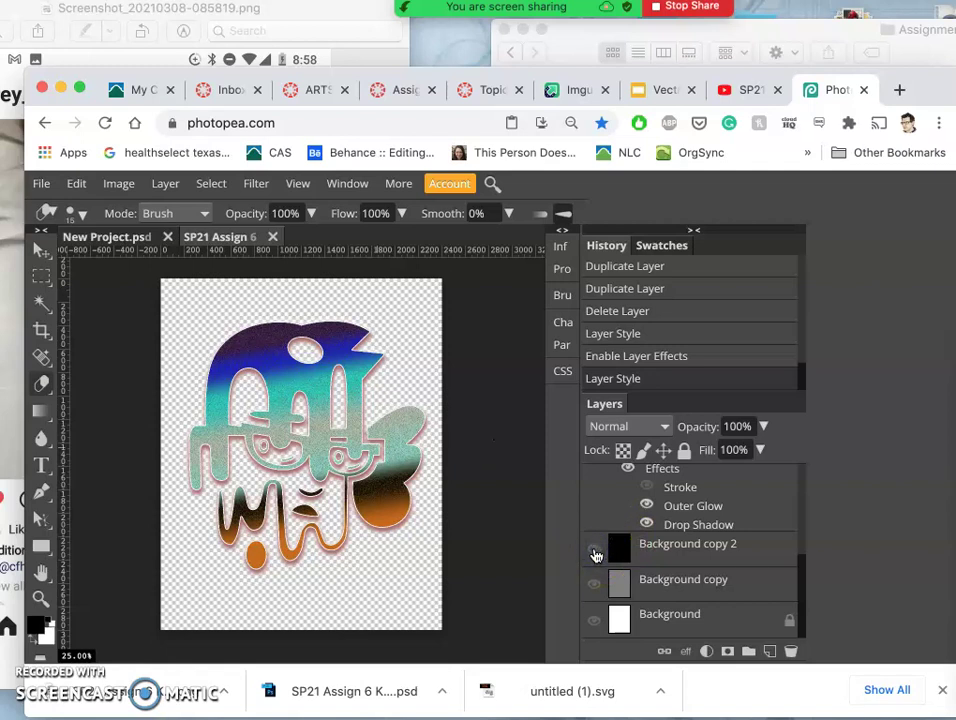
- Toggle the black, grey and white backgrounds to compare, ending with black visible
left_click(594, 552)
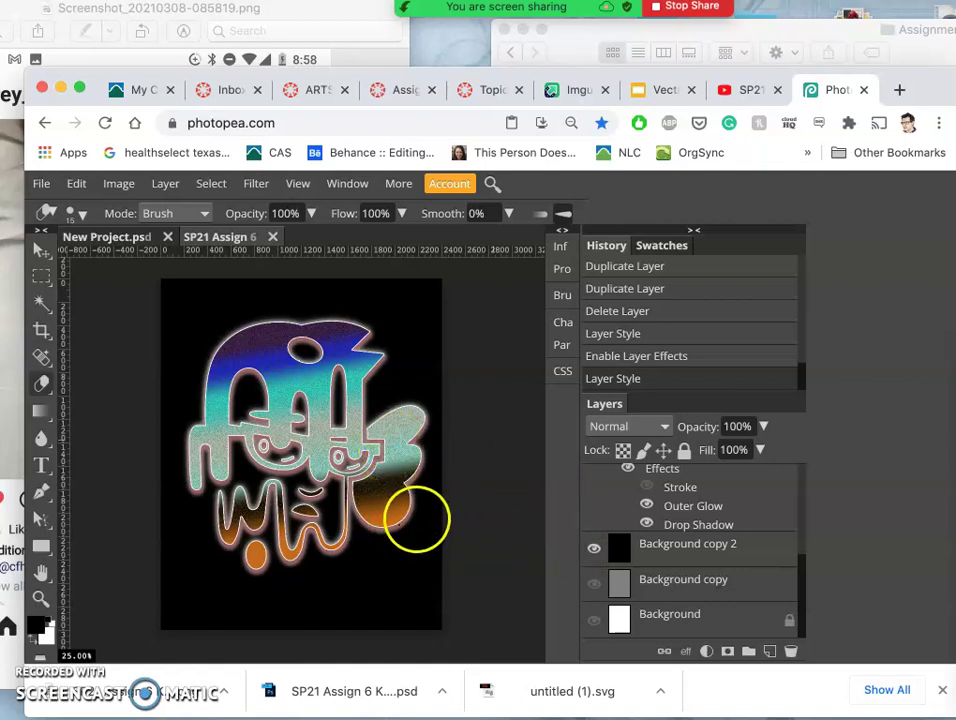
left_click(594, 587)
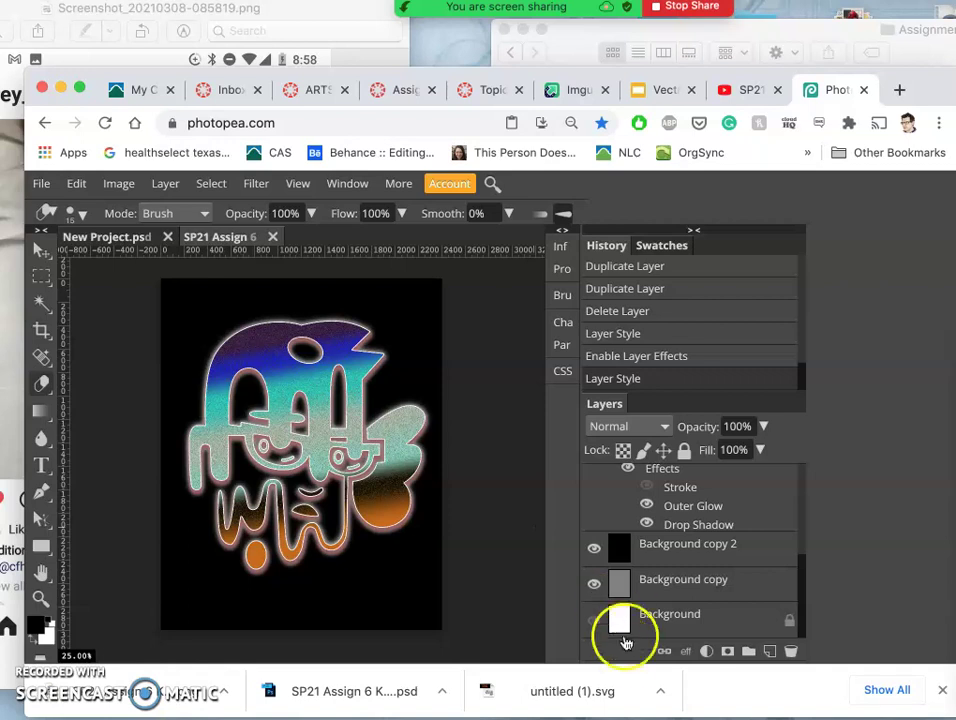
left_click(595, 622)
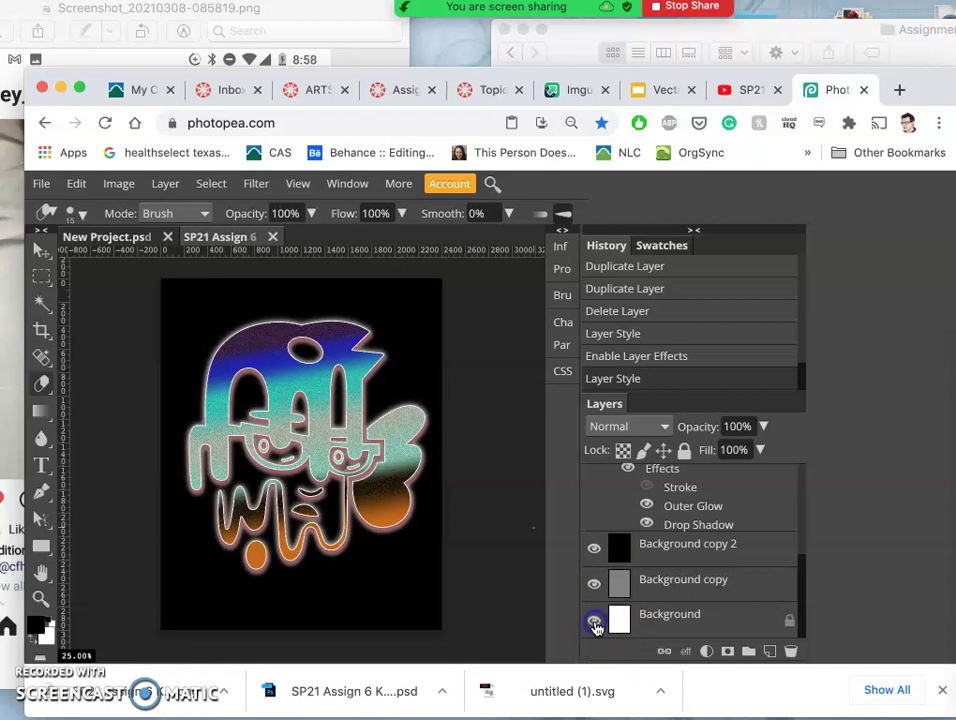
left_click(594, 549)
left_click(595, 551)
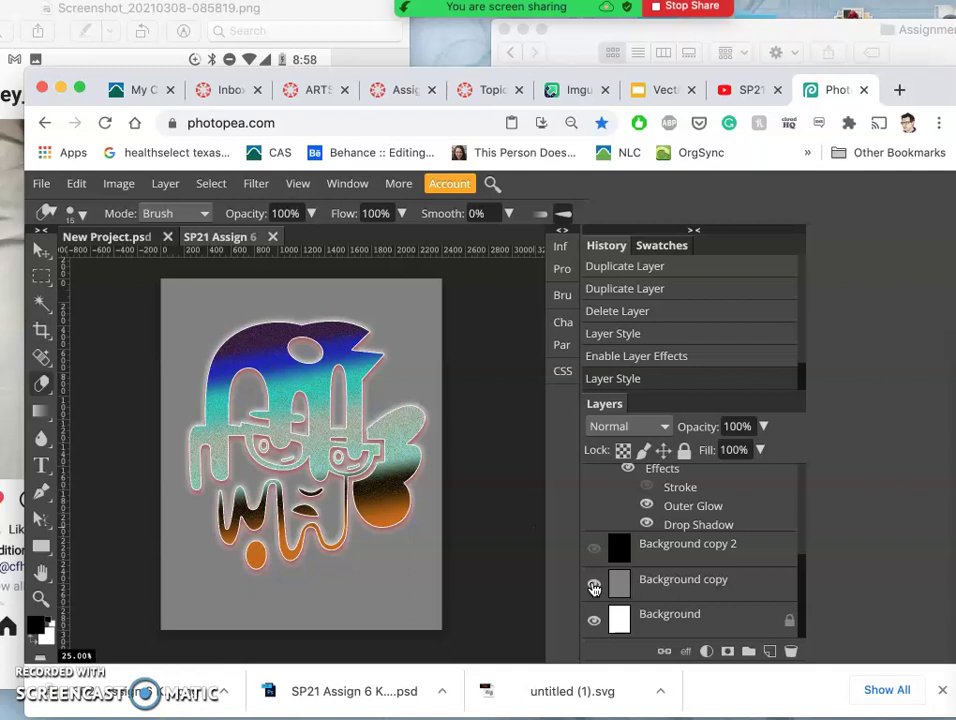
left_click(594, 549)
scroll(610, 514, "up", 5)
scroll(610, 514, "up", 2)
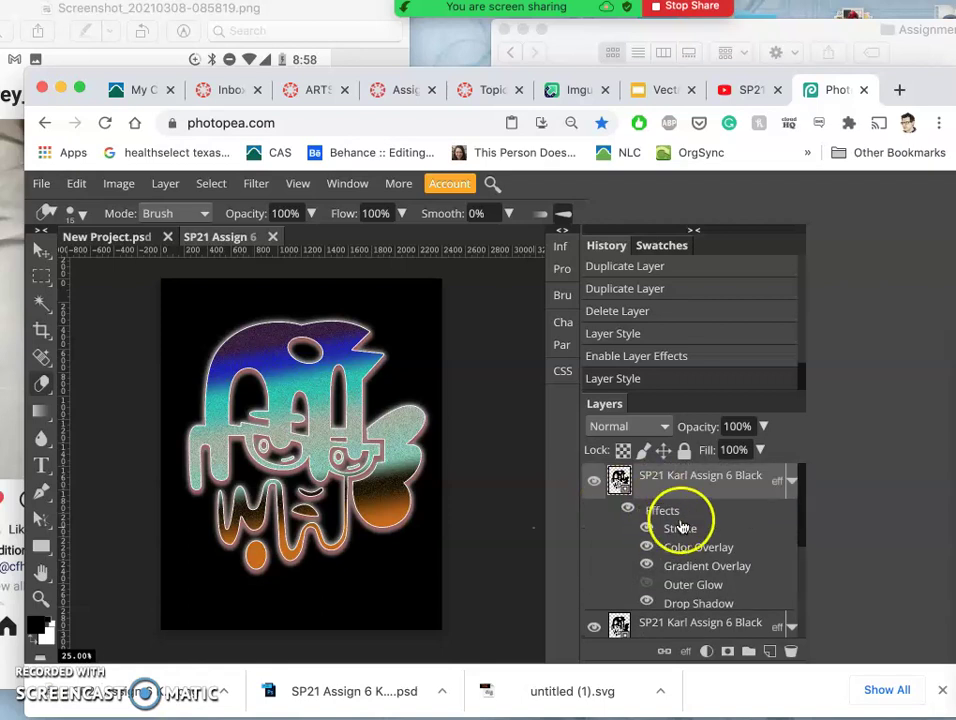